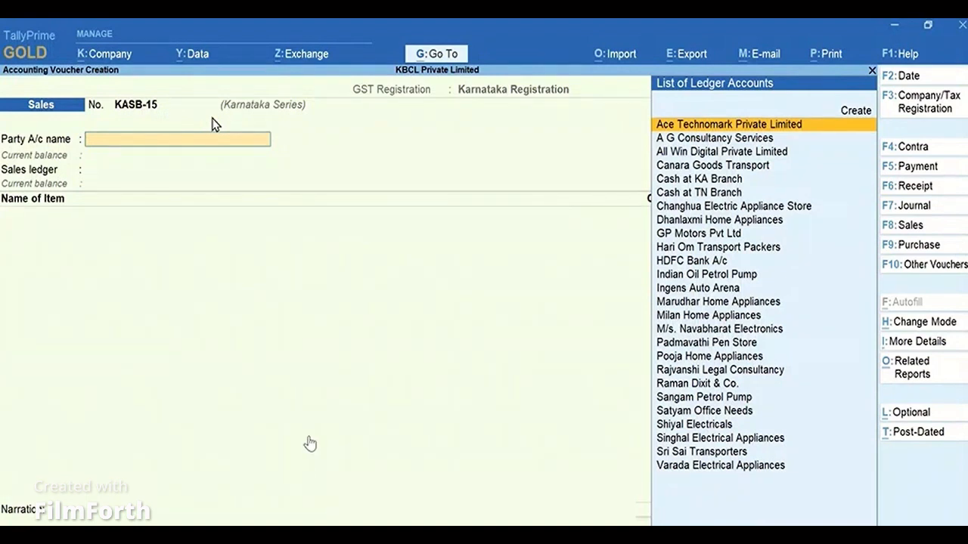
Select Singhal Electrical Appliances as the party and accept Sales A/c as the sales ledger.
{"action": "type", "text": "Sing"}
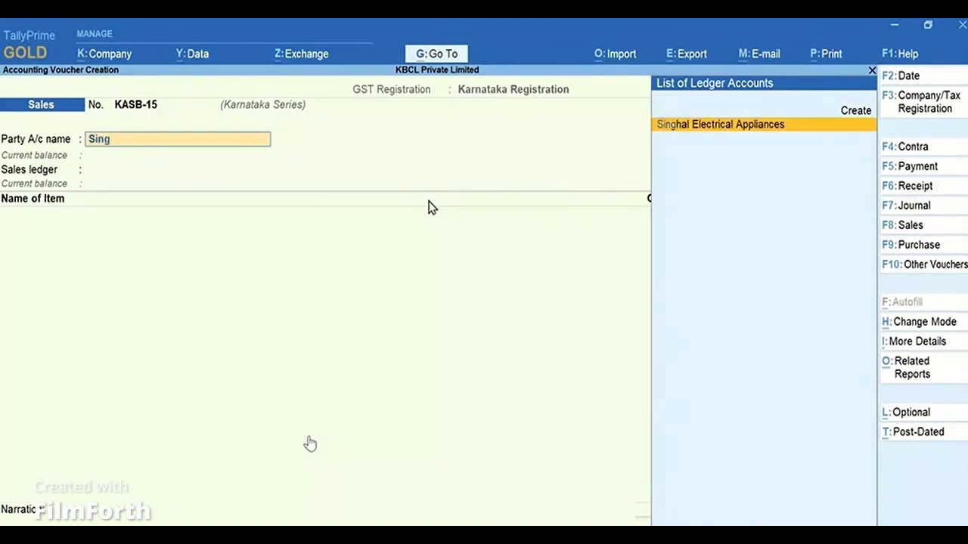
{"action": "key", "text": "Return"}
{"action": "key", "text": "Return"}
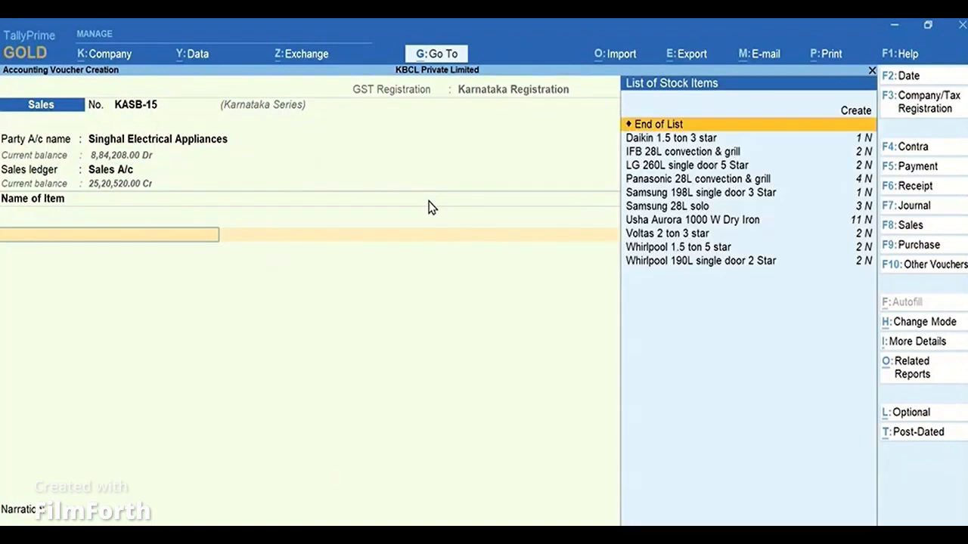
Add the item Panasonic 28L convection & grill with quantity 1 at the default rate 12,800.00.
{"action": "key", "text": "Down"}
{"action": "key", "text": "Down"}
{"action": "key", "text": "Down"}
{"action": "key", "text": "Down"}
{"action": "key", "text": "Return"}
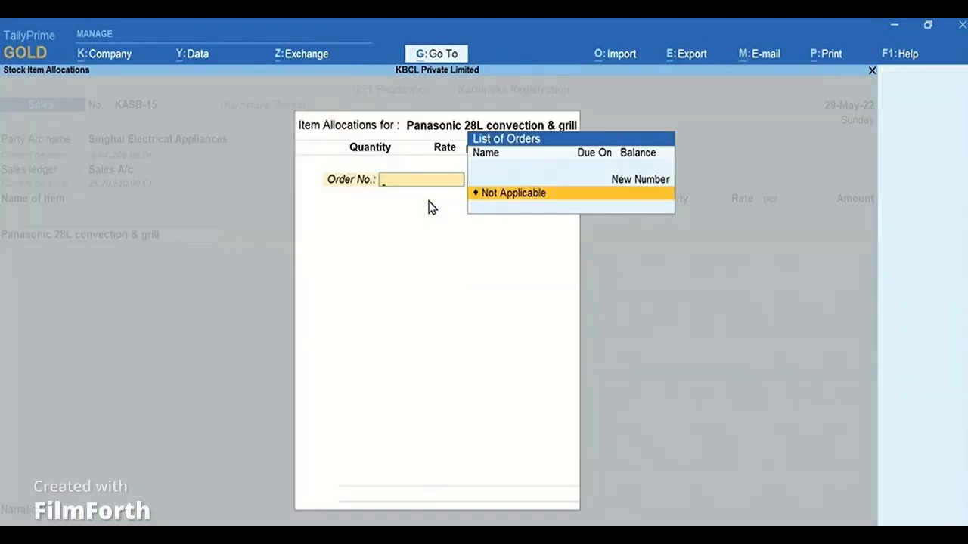
{"action": "key", "text": "Return"}
{"action": "type", "text": "1"}
{"action": "key", "text": "Return"}
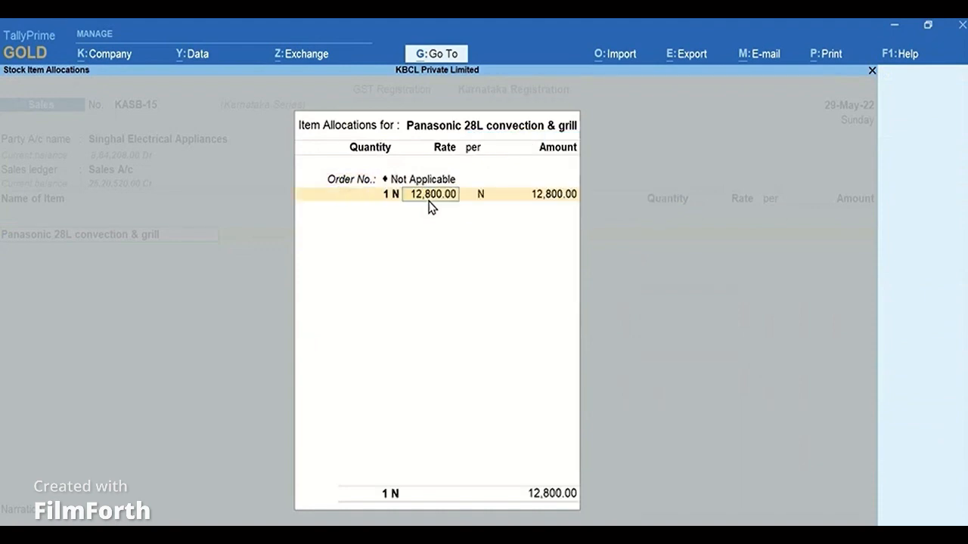
{"action": "key", "text": "Return"}
{"action": "key", "text": "Return"}
{"action": "key", "text": "Return"}
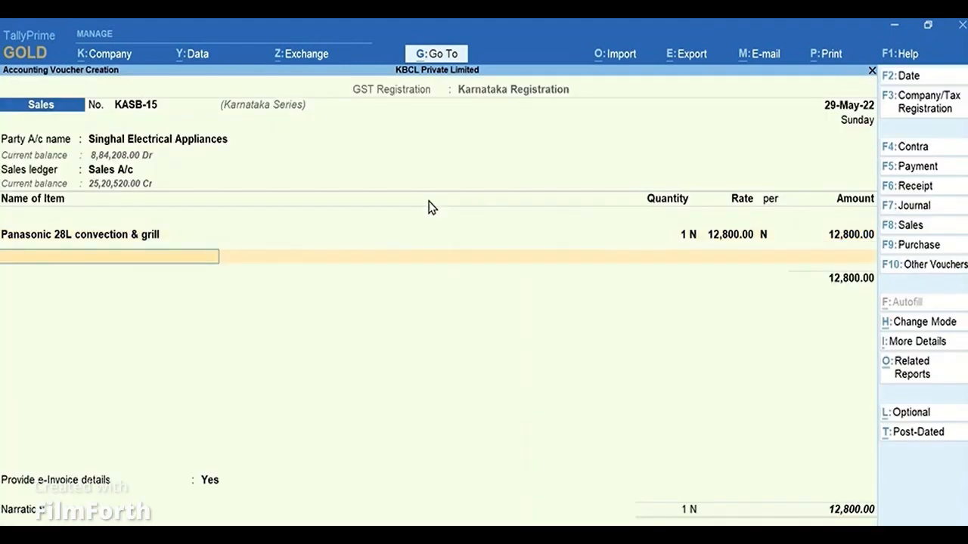
{"action": "key", "text": "Return"}
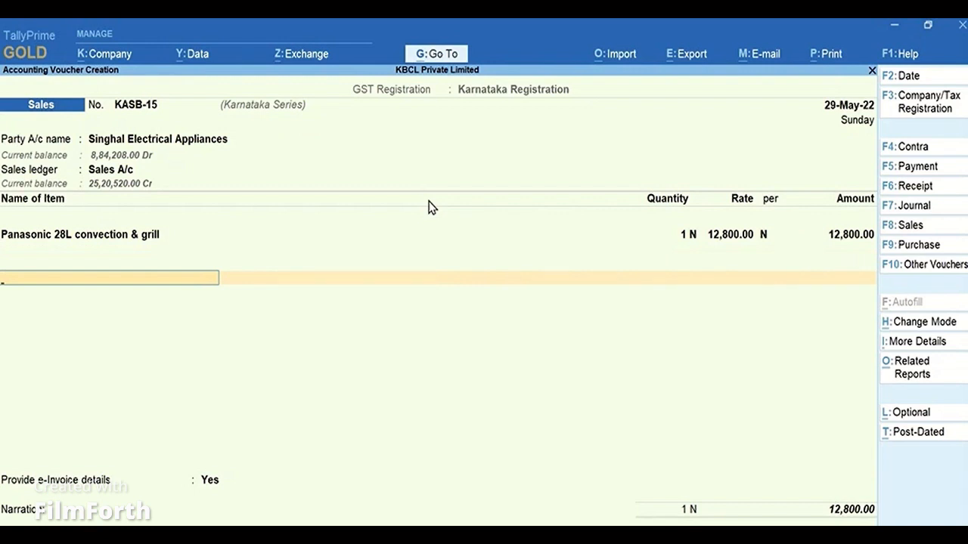
Add the Output IGST (REG) tax ledger below the item.
{"action": "type", "text": "Igs"}
{"action": "key", "text": "Down"}
{"action": "key", "text": "Down"}
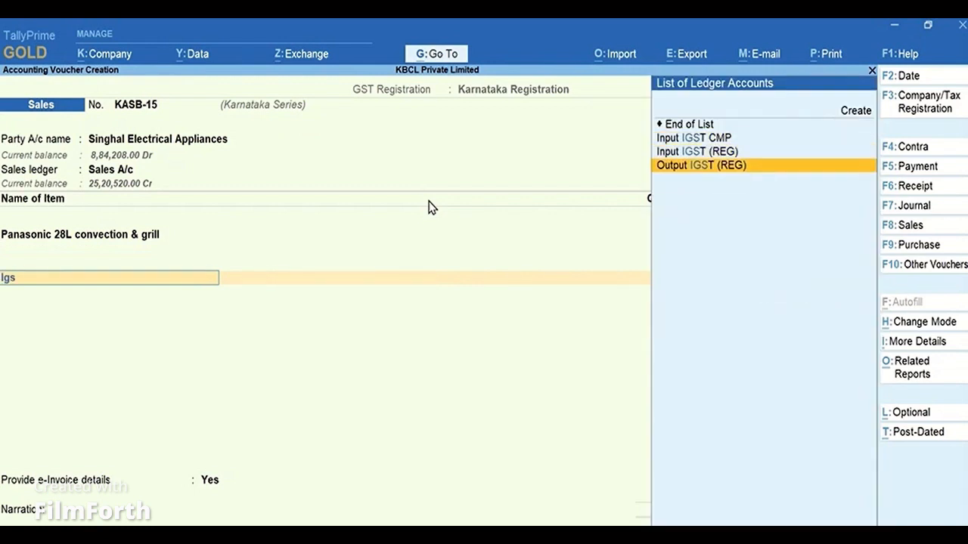
{"action": "key", "text": "Return"}
Set Provide e-Invoice details to No.
{"action": "key", "text": "Return"}
{"action": "key", "text": "Return"}
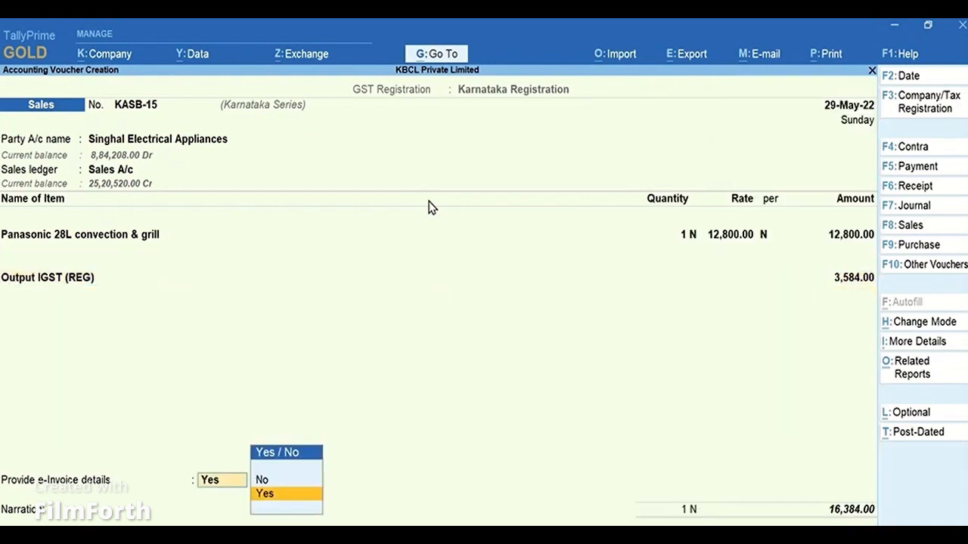
{"action": "key", "text": "Up"}
{"action": "key", "text": "Return"}
Accept the bill-wise new reference KASB-15 and save the sales voucher.
{"action": "key", "text": "Return"}
{"action": "key", "text": "Return"}
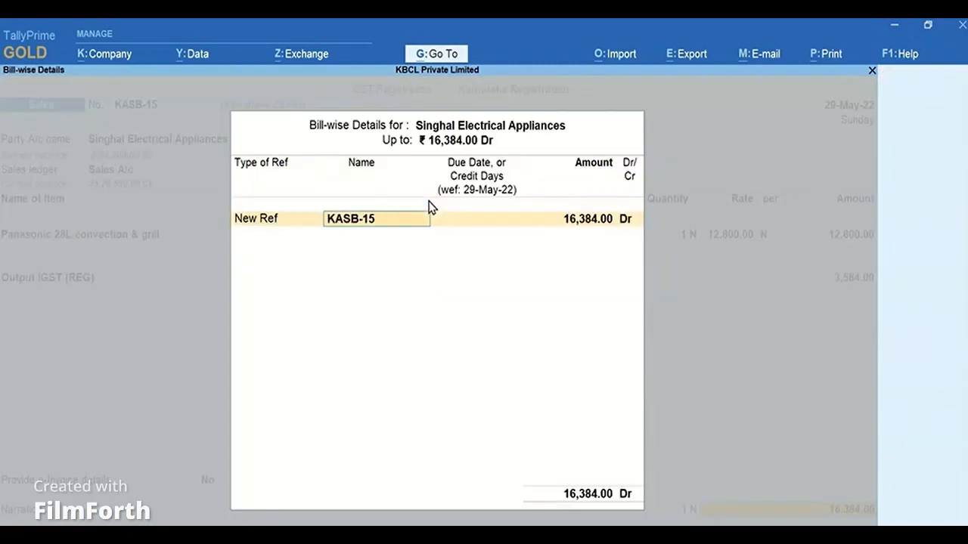
{"action": "key", "text": "Return"}
{"action": "key", "text": "Return"}
{"action": "key", "text": "Return"}
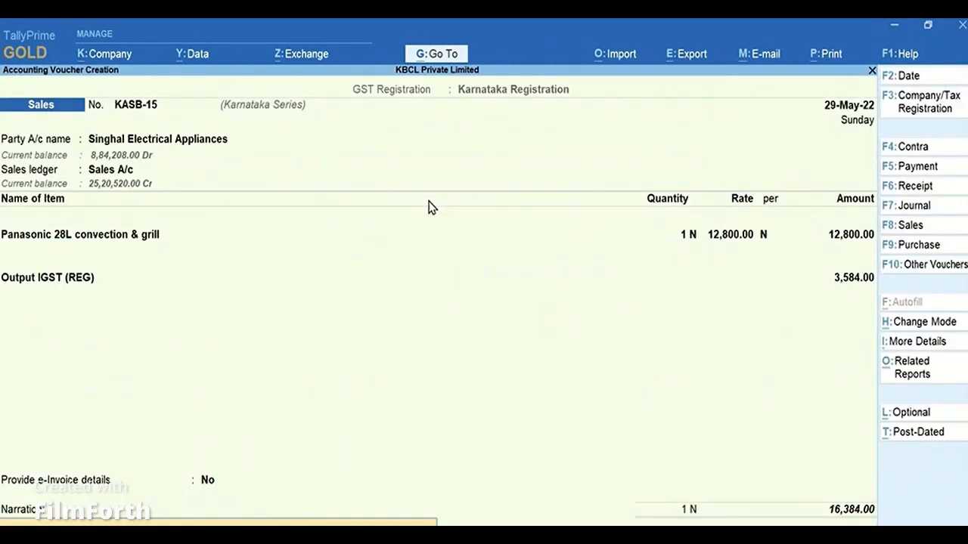
{"action": "key", "text": "Return"}
{"action": "key", "text": "Return"}
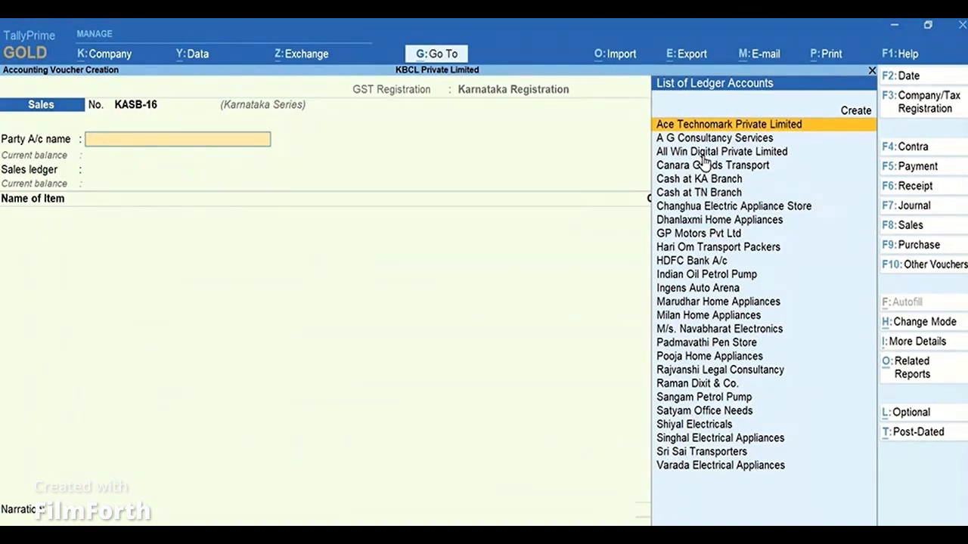
Switch the voucher's tax registration to Telangana Registration.
{"action": "left_click", "coordinate": [954, 111]}
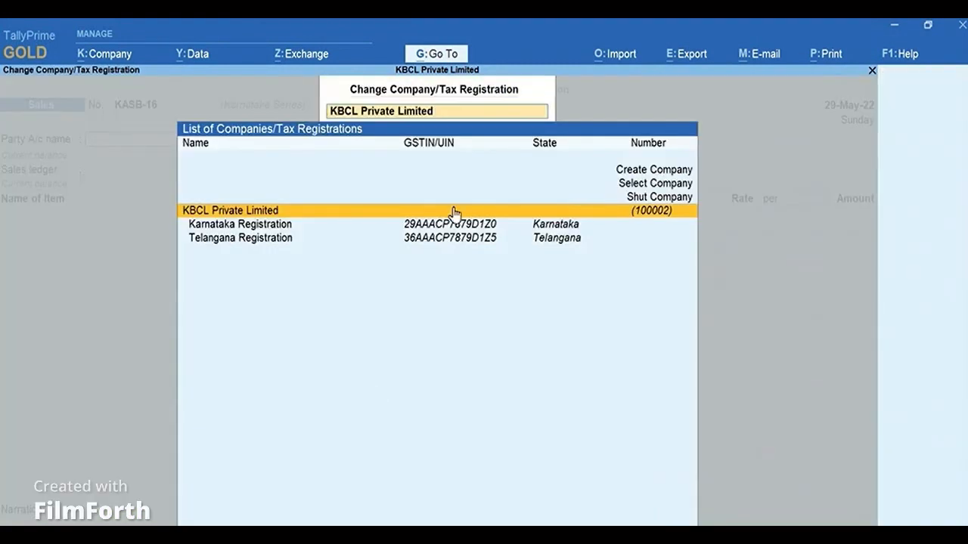
{"action": "left_click", "coordinate": [268, 241]}
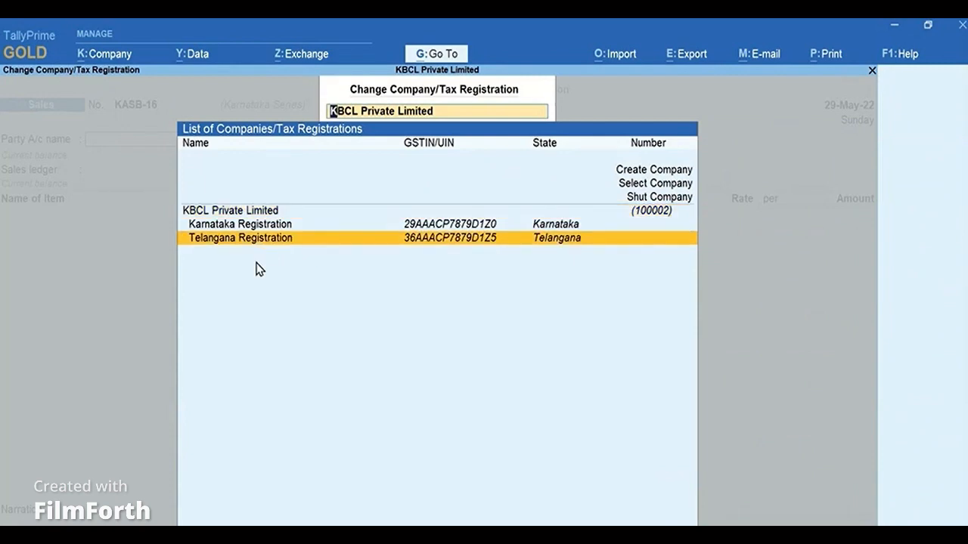
{"action": "key", "text": "Return"}
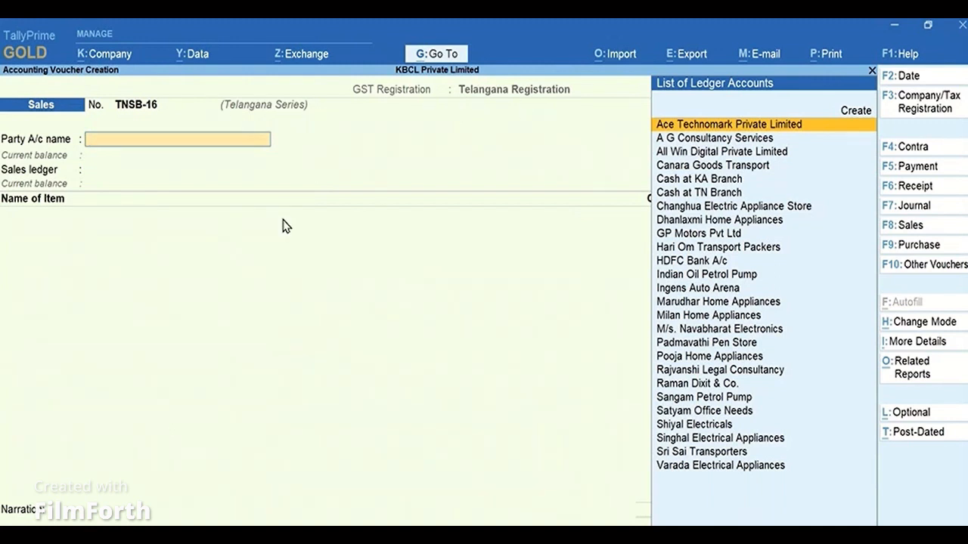
Select Dhanlaxmi Home Appliances as the party and accept Sales A/c as the sales ledger.
{"action": "type", "text": "Dhan"}
{"action": "key", "text": "Return"}
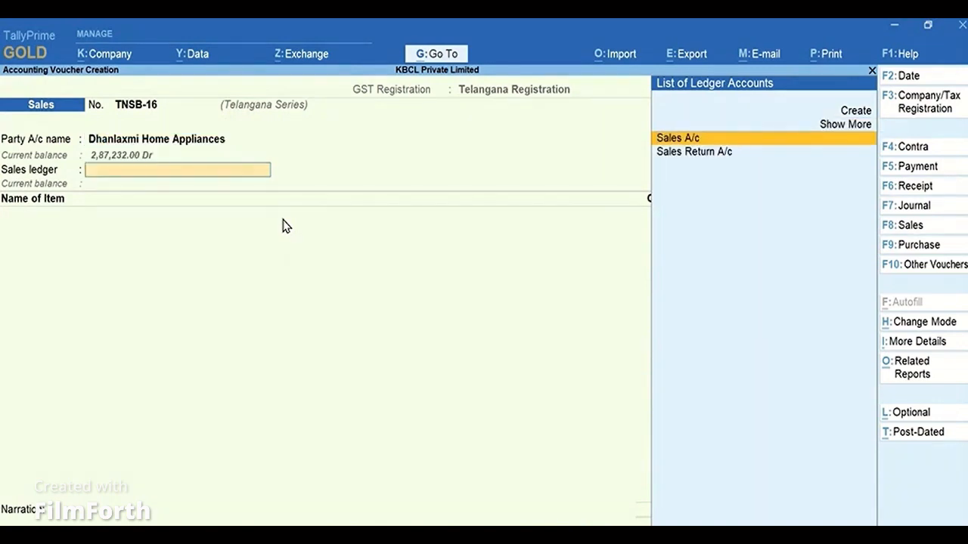
{"action": "key", "text": "Return"}
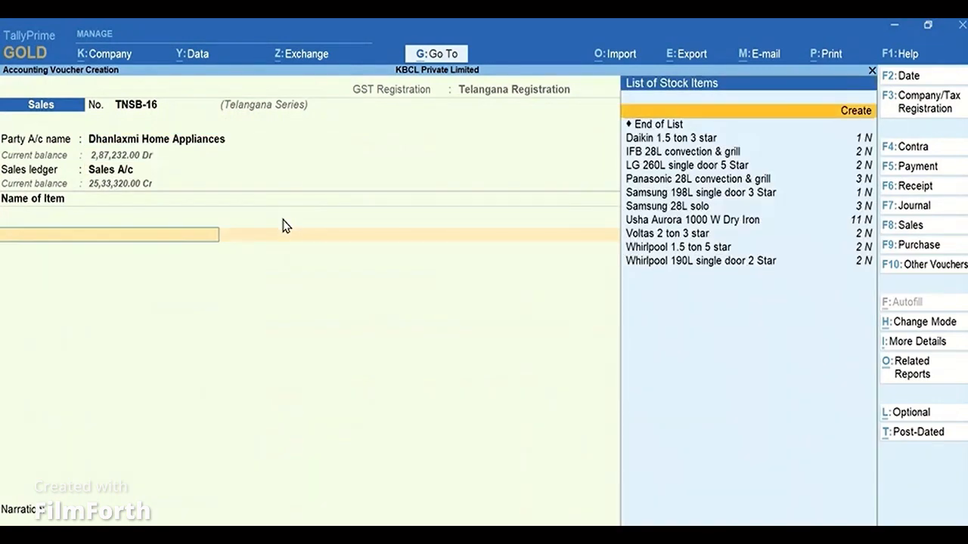
Add the item Samsung 28L solo with quantity 1 at the default rate 21,300.00.
{"action": "key", "text": "Down"}
{"action": "key", "text": "Down"}
{"action": "key", "text": "Down"}
{"action": "key", "text": "Down"}
{"action": "key", "text": "Down"}
{"action": "key", "text": "Down"}
{"action": "key", "text": "Return"}
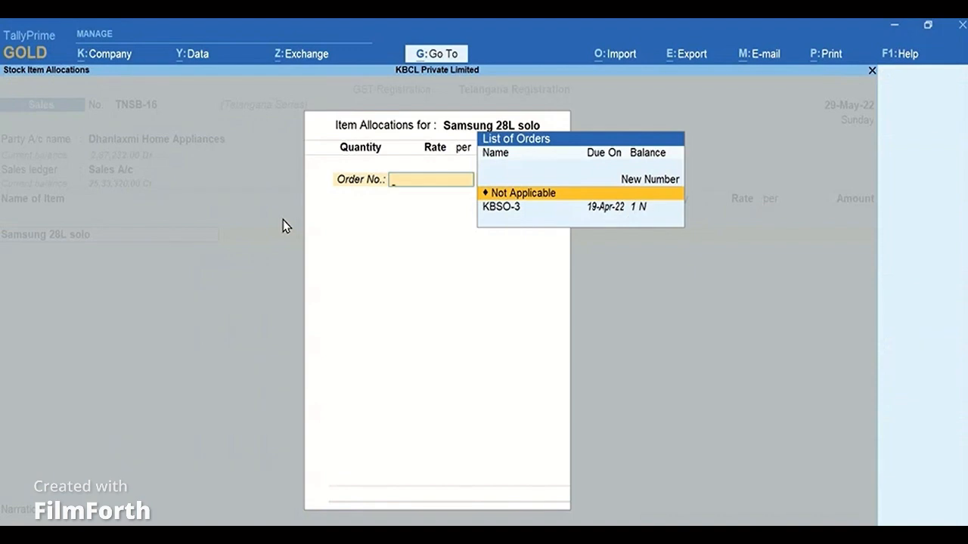
{"action": "key", "text": "Return"}
{"action": "type", "text": "1"}
{"action": "key", "text": "Return"}
{"action": "key", "text": "Return"}
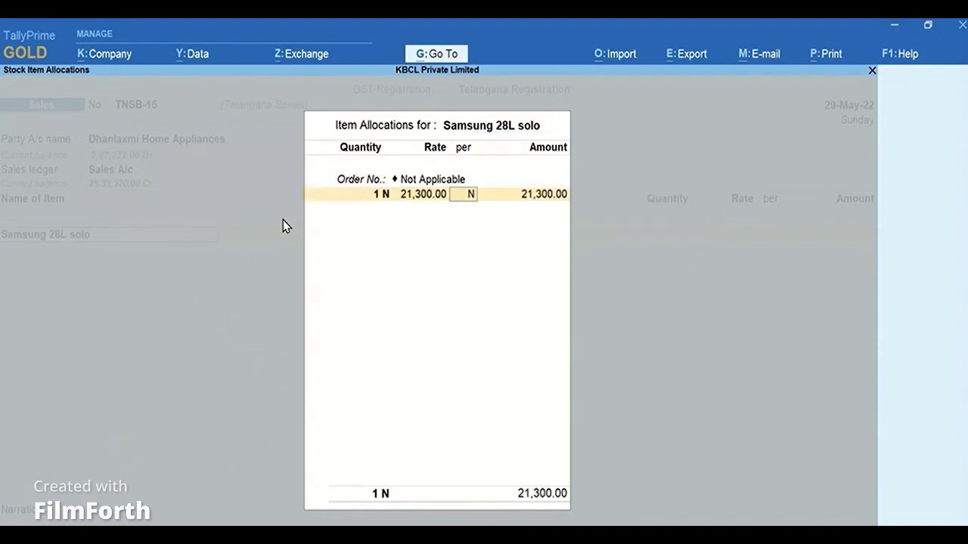
{"action": "key", "text": "Return"}
{"action": "key", "text": "Return"}
{"action": "key", "text": "Return"}
{"action": "key", "text": "Return"}
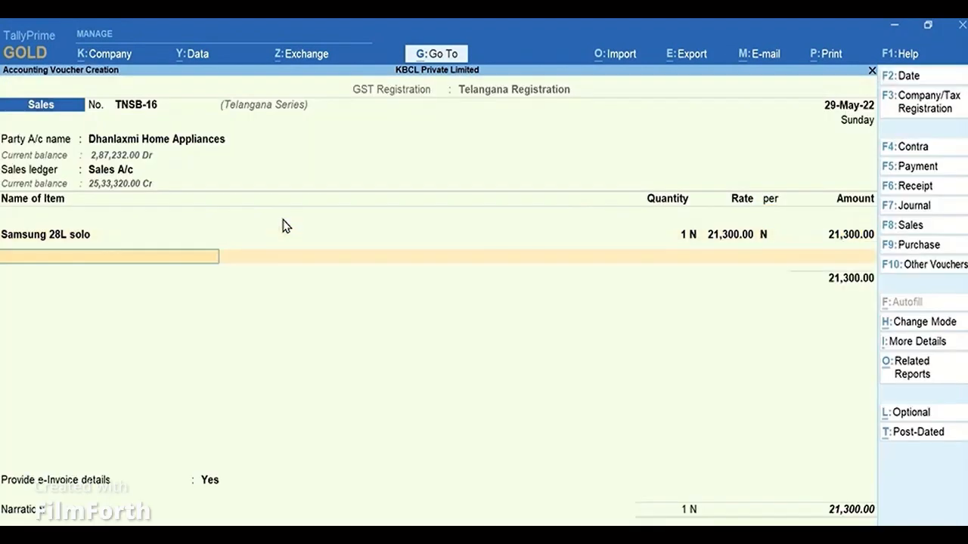
Add the Output CGST (REG) tax ledger below the item.
{"action": "type", "text": "Cgs"}
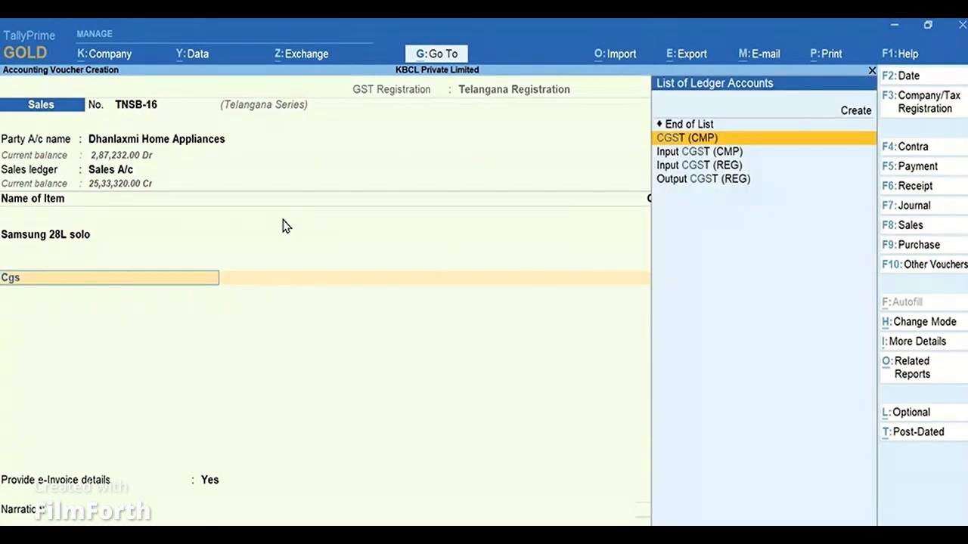
{"action": "key", "text": "Down"}
{"action": "key", "text": "Down"}
{"action": "key", "text": "Down"}
{"action": "key", "text": "Return"}
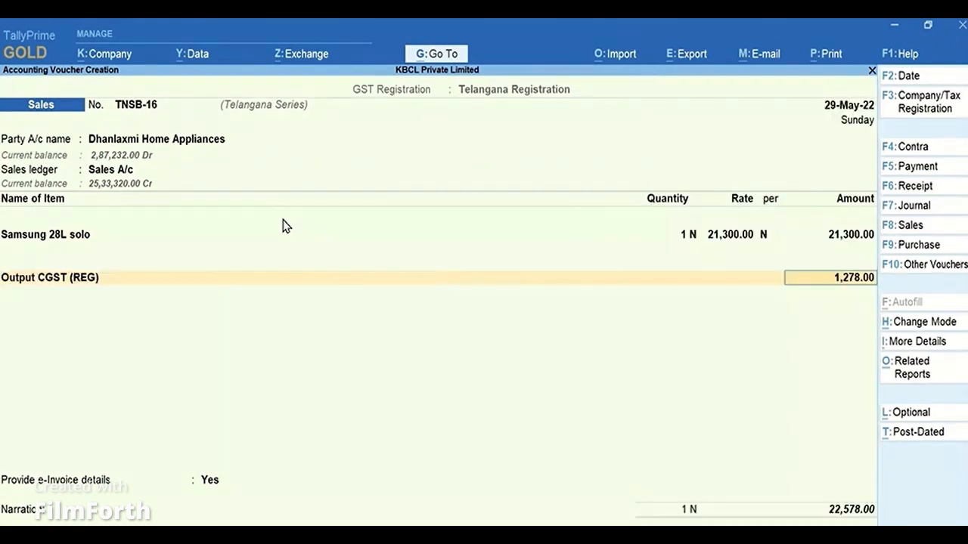
{"action": "key", "text": "Return"}
Add the Output SGST (REG) tax ledger below the CGST line.
{"action": "type", "text": "Sgs"}
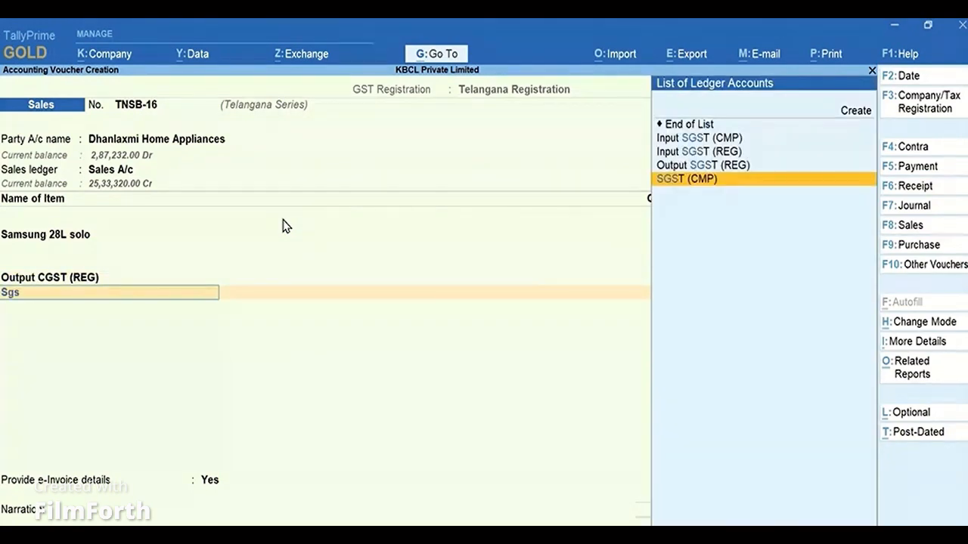
{"action": "key", "text": "Up"}
{"action": "key", "text": "Return"}
Set Provide e-Invoice details to No.
{"action": "key", "text": "Return"}
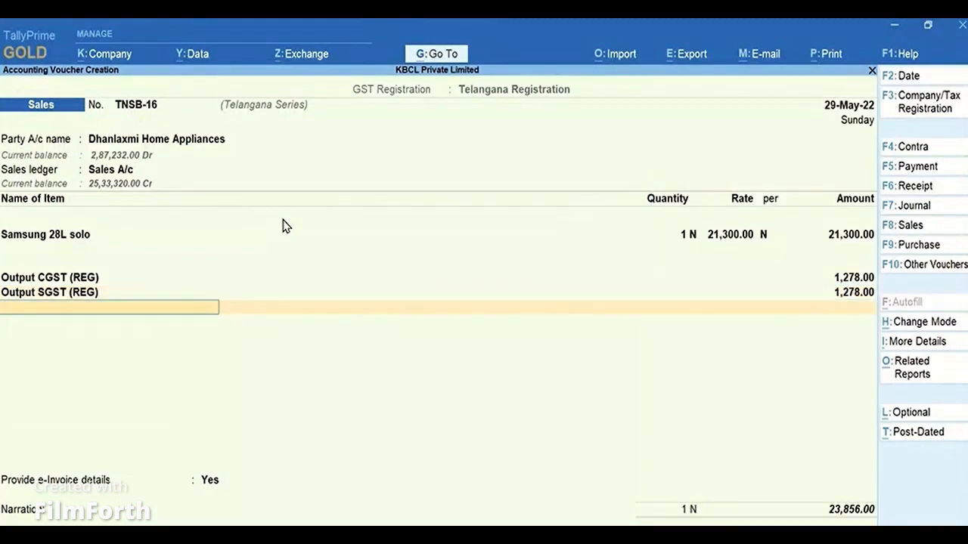
{"action": "key", "text": "Return"}
{"action": "key", "text": "Down"}
Accept the bill-wise reference and save the Telangana sales voucher.
{"action": "key", "text": "Return"}
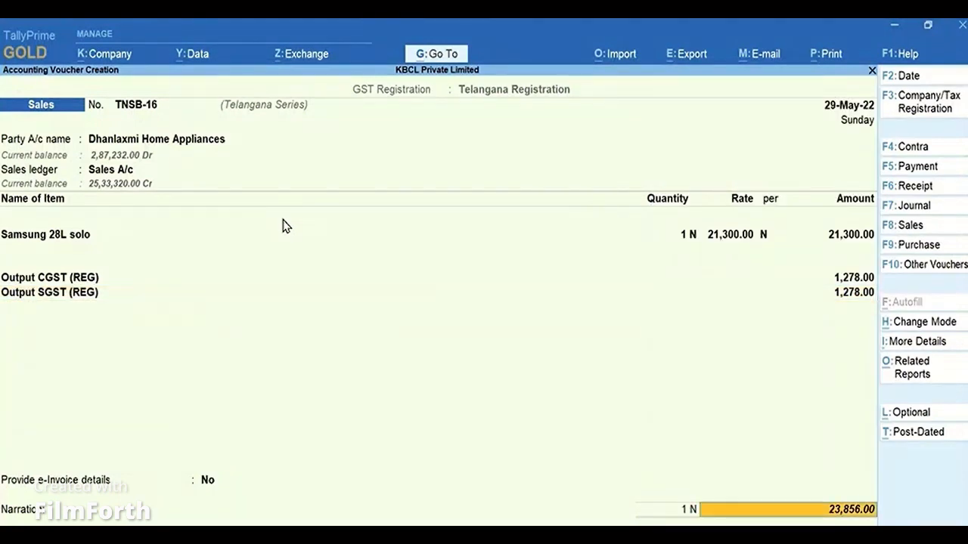
{"action": "key", "text": "Return"}
{"action": "key", "text": "Return"}
{"action": "key", "text": "Return"}
{"action": "key", "text": "Return"}
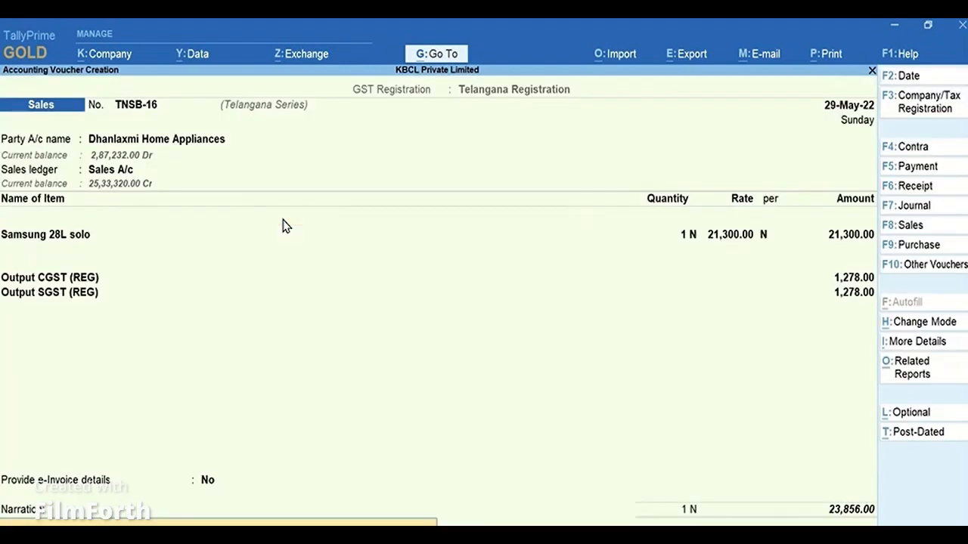
{"action": "key", "text": "Return"}
{"action": "key", "text": "Return"}
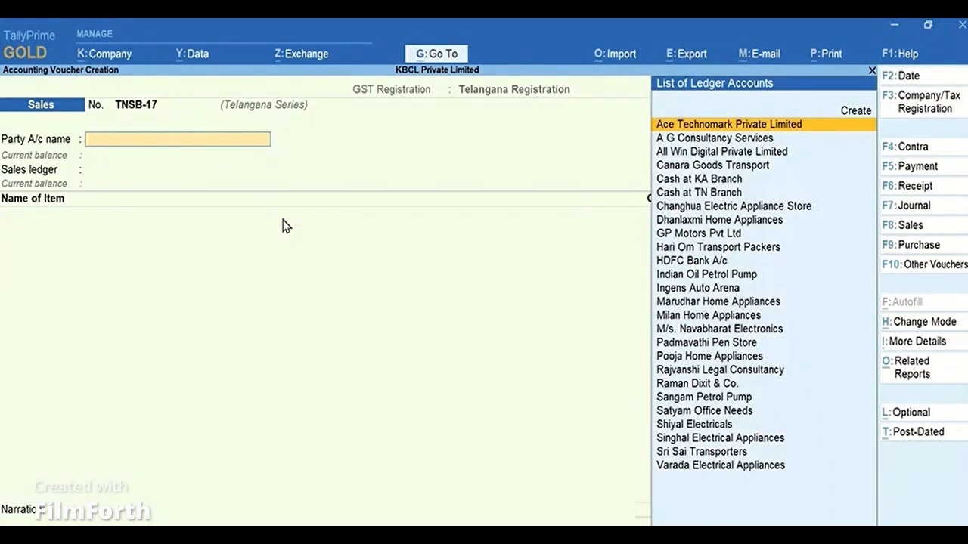
Leave voucher entry and open the GSTR-1 report from GST Reports.
{"action": "key", "text": "Escape"}
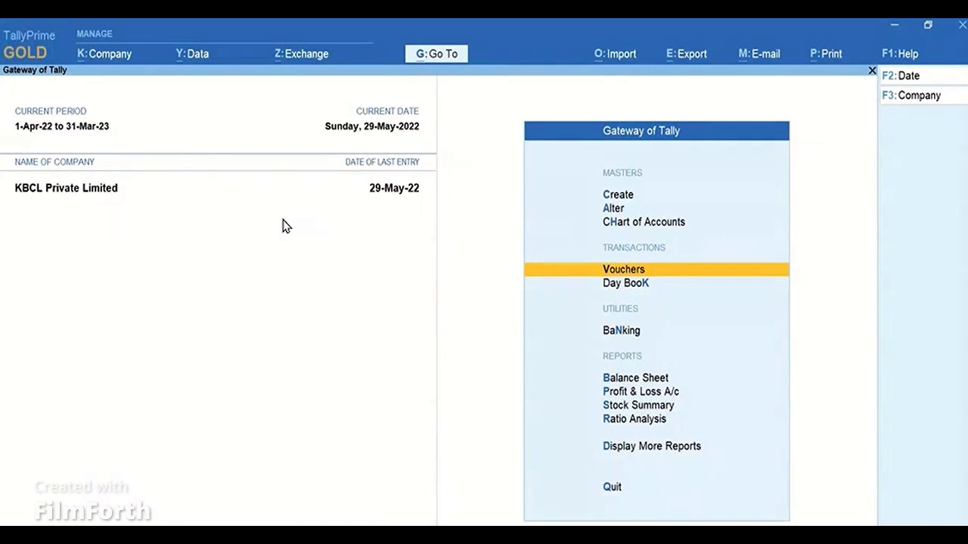
{"action": "key", "text": "Up"}
{"action": "key", "text": "Up"}
{"action": "key", "text": "Up"}
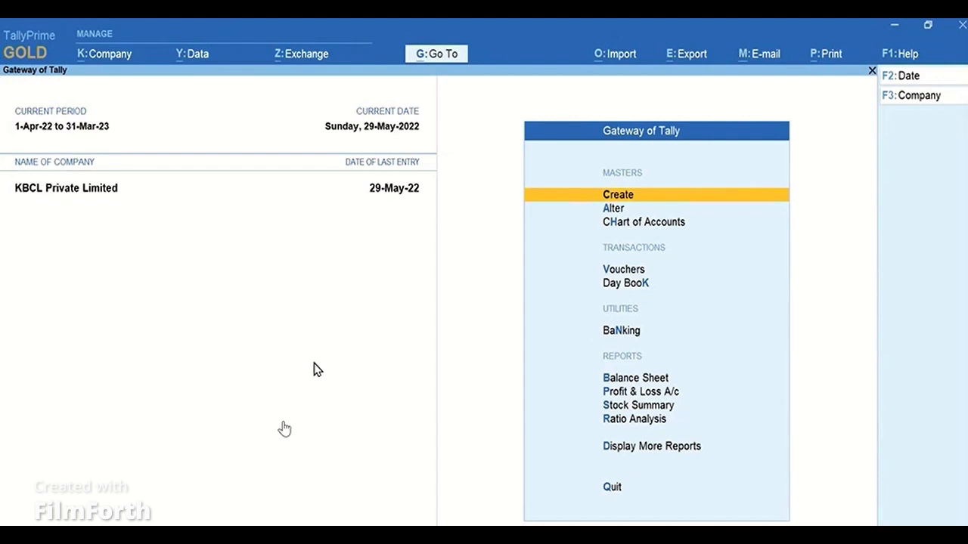
{"action": "left_click", "coordinate": [708, 449]}
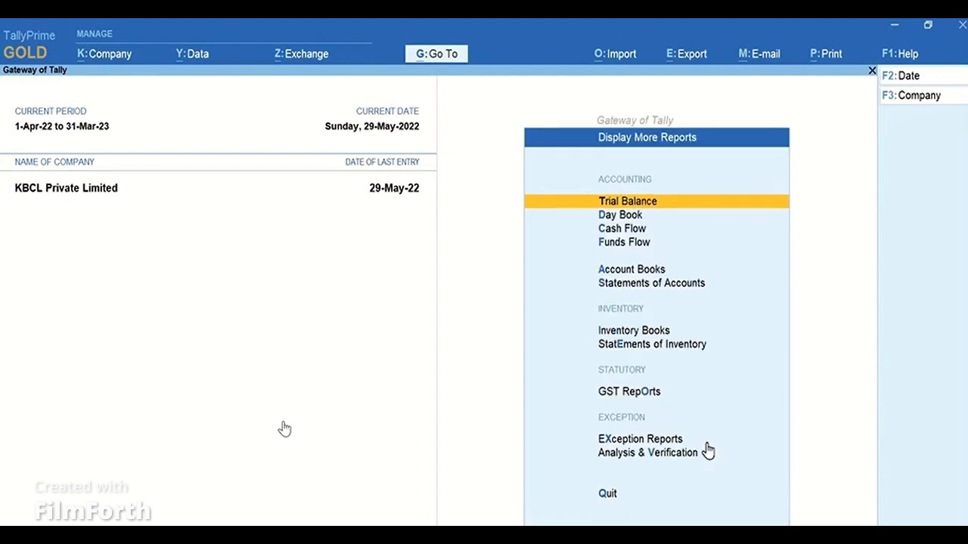
{"action": "left_click", "coordinate": [648, 393]}
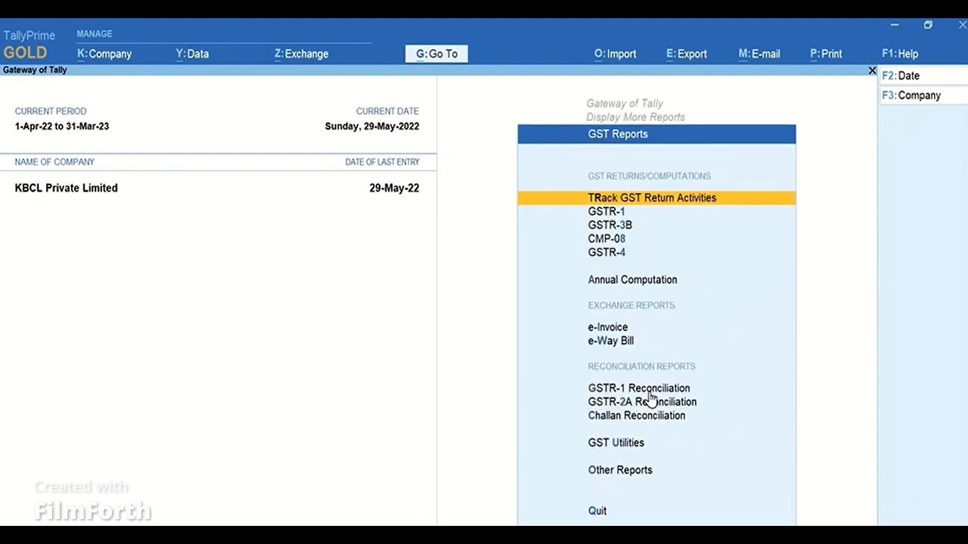
{"action": "left_click", "coordinate": [627, 212]}
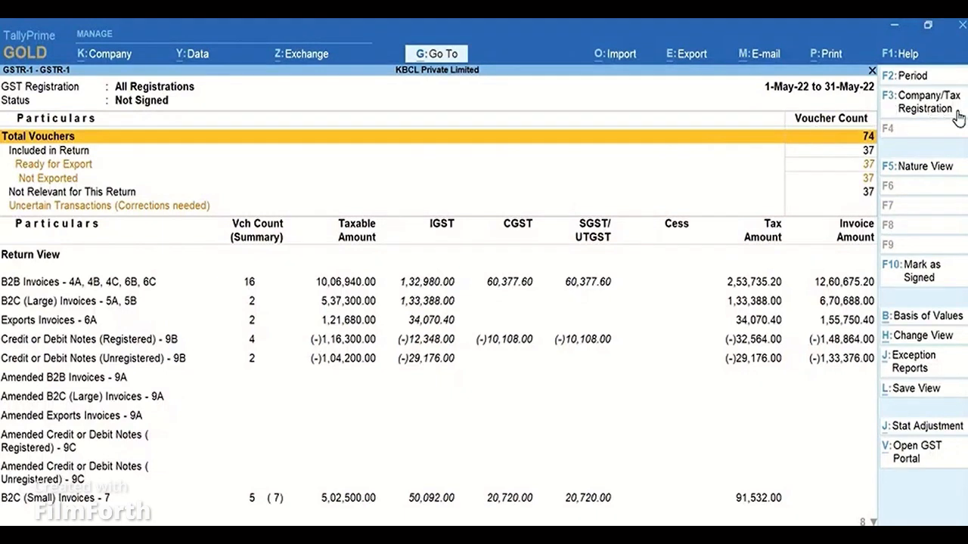
Filter GSTR-1 to Karnataka Registration and drill into B2B Invoices to open a sales voucher.
{"action": "left_click", "coordinate": [930, 102]}
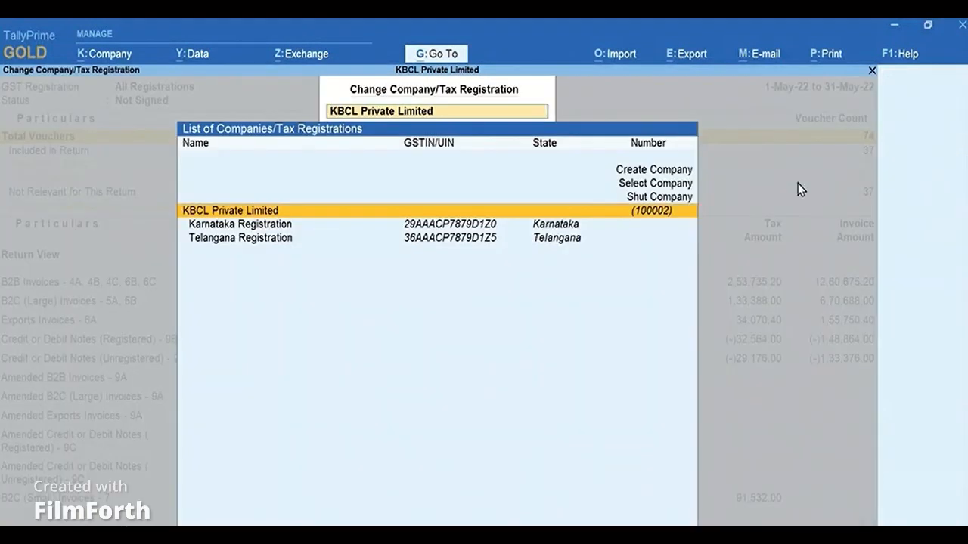
{"action": "left_click", "coordinate": [278, 229]}
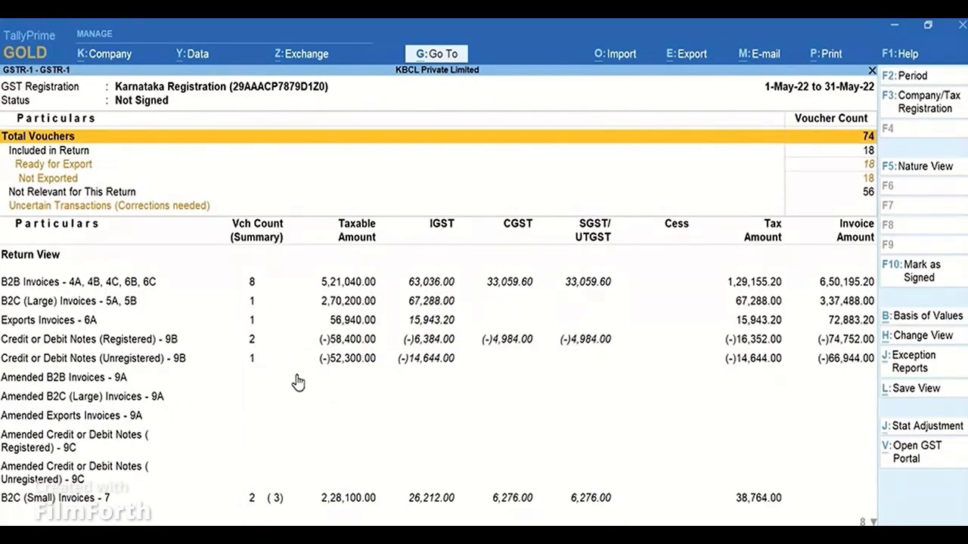
{"action": "left_click", "coordinate": [259, 287]}
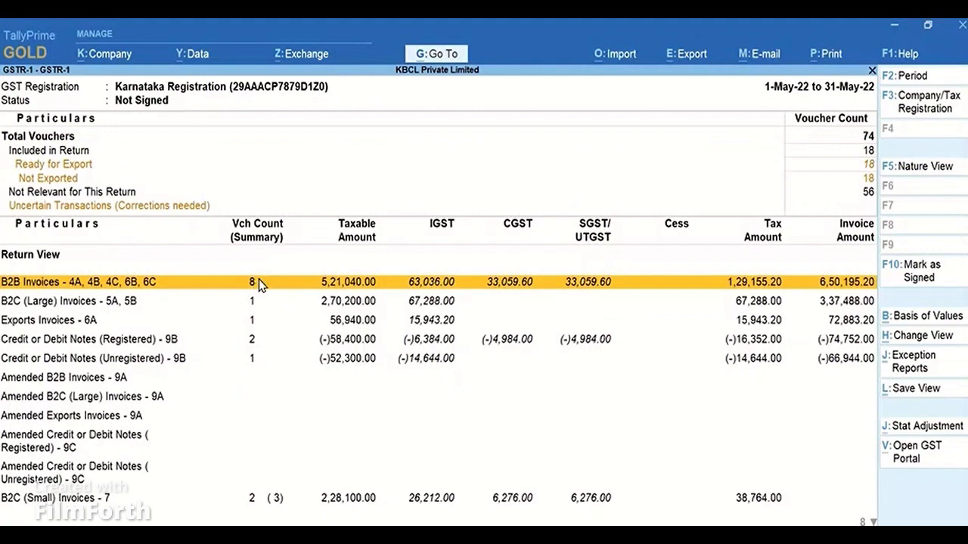
{"action": "left_click", "coordinate": [259, 286]}
{"action": "key", "text": "Return"}
{"action": "key", "text": "Return"}
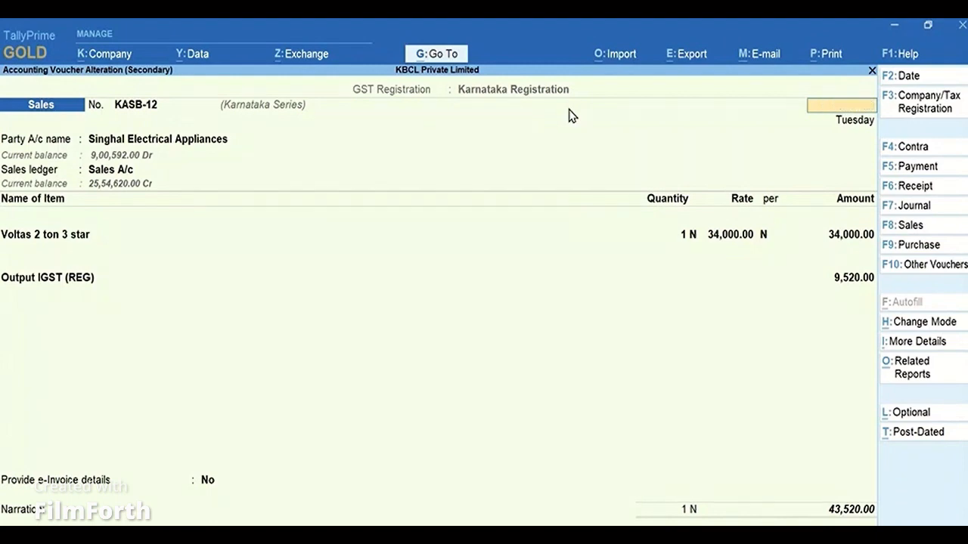
Return from the voucher to the GSTR-1 return view and switch the GST registration to Telangana Registration.
{"action": "key", "text": "Escape"}
{"action": "key", "text": "Return"}
{"action": "key", "text": "Escape"}
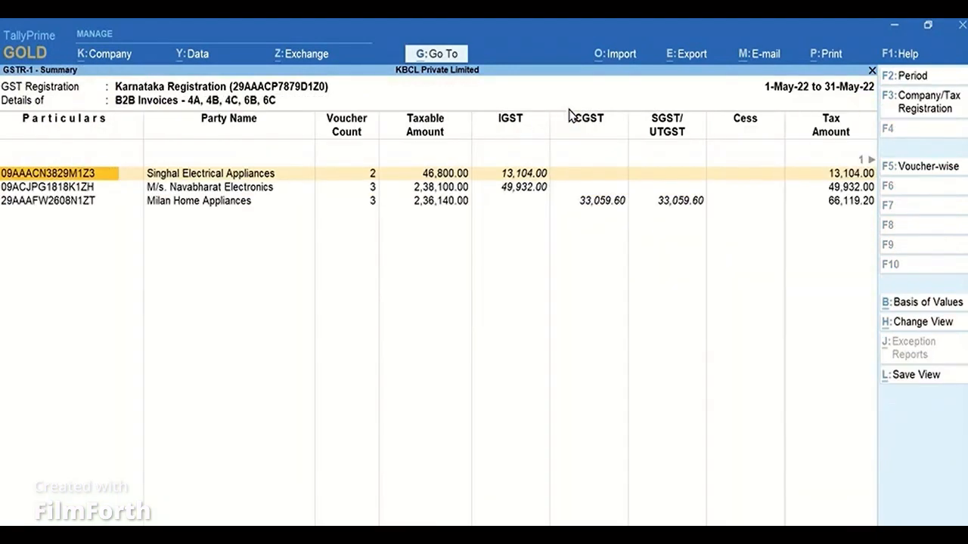
{"action": "key", "text": "Escape"}
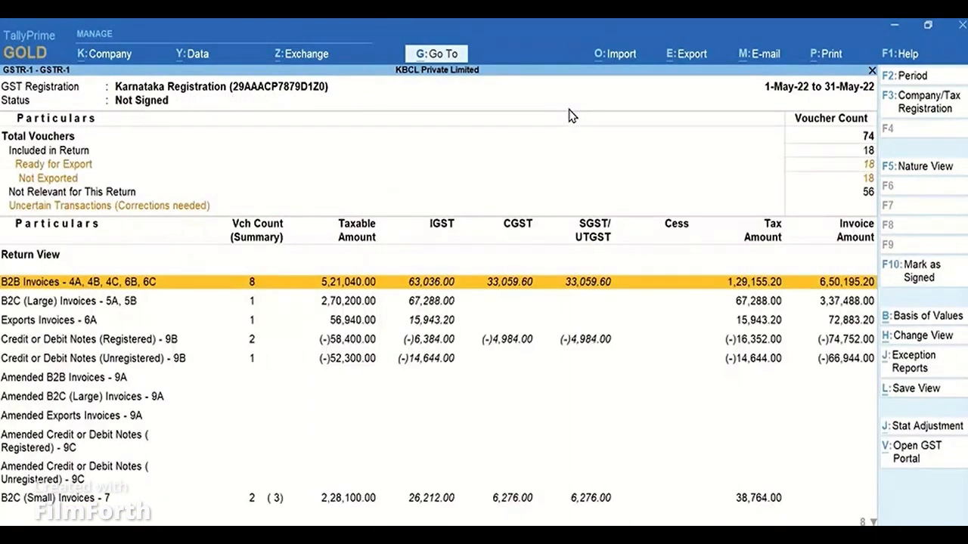
{"action": "left_click", "coordinate": [957, 113]}
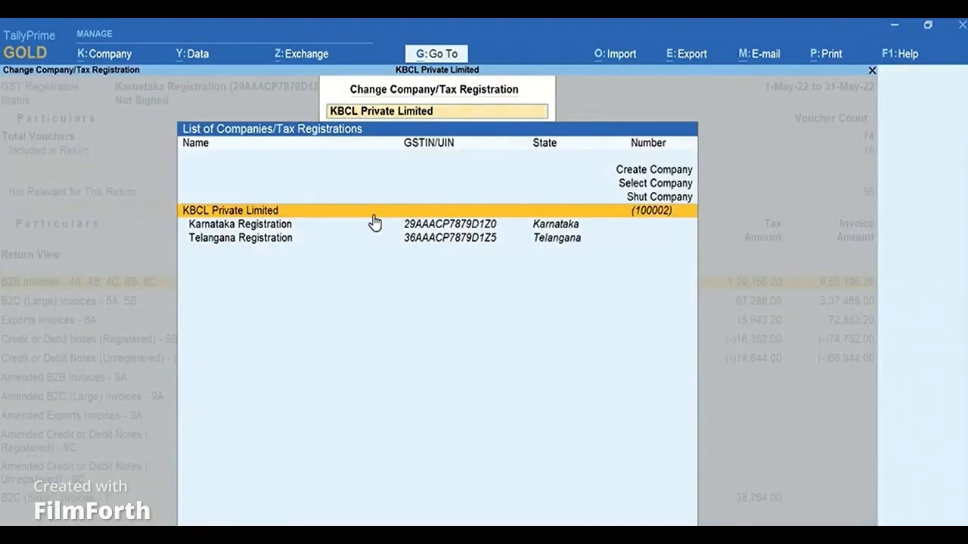
{"action": "left_click", "coordinate": [300, 244]}
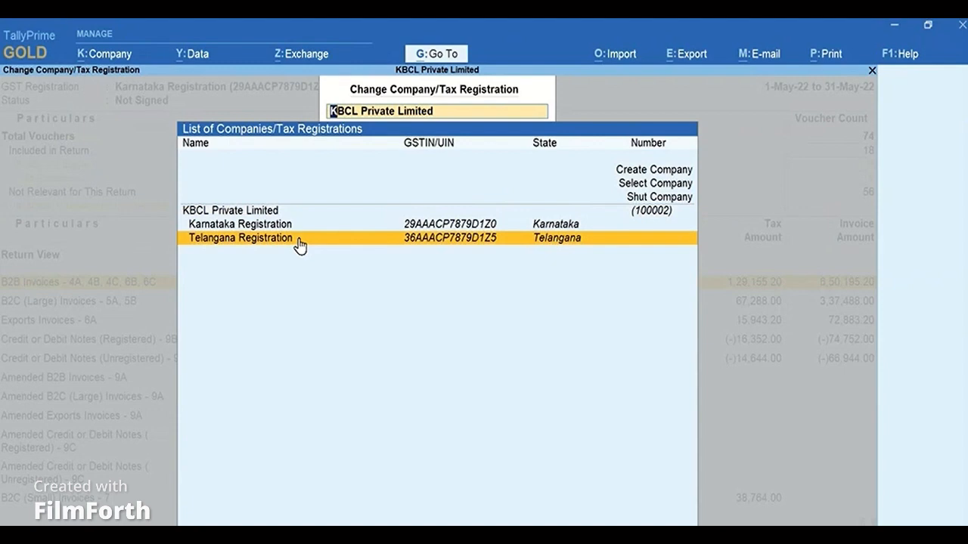
{"action": "left_click", "coordinate": [300, 244]}
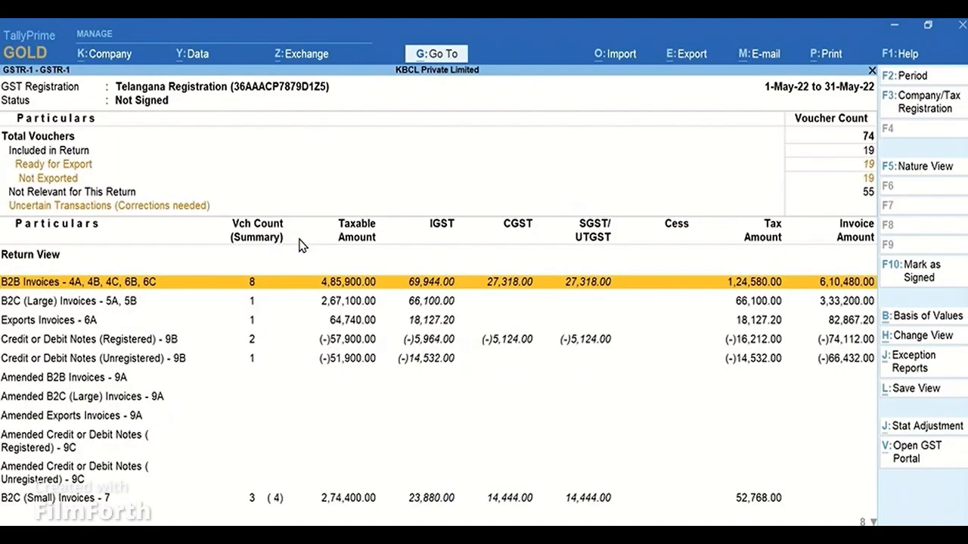
Drill into Telangana B2B Invoices to open the Singhal Electrical Appliances sales voucher.
{"action": "key", "text": "Return"}
{"action": "key", "text": "Return"}
{"action": "key", "text": "Return"}
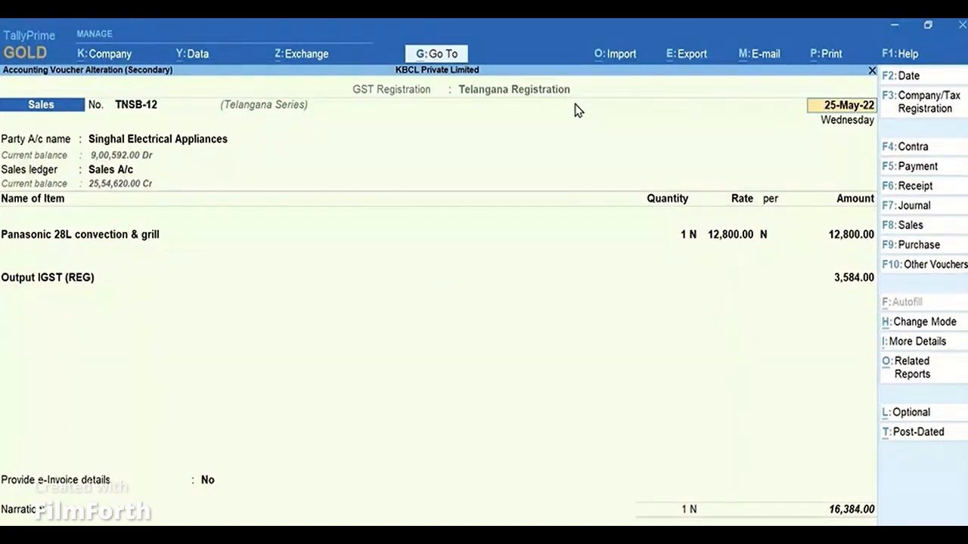
Leave the voucher and GSTR-1 report without changes, and open the GSTR-3B report.
{"action": "key", "text": "Escape"}
{"action": "key", "text": "y"}
{"action": "key", "text": "Escape"}
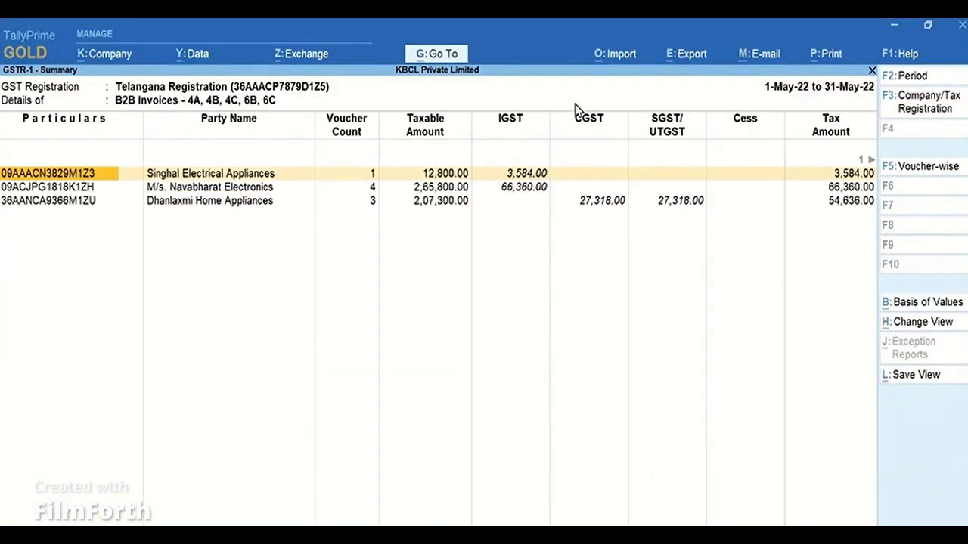
{"action": "key", "text": "Escape"}
{"action": "key", "text": "Escape"}
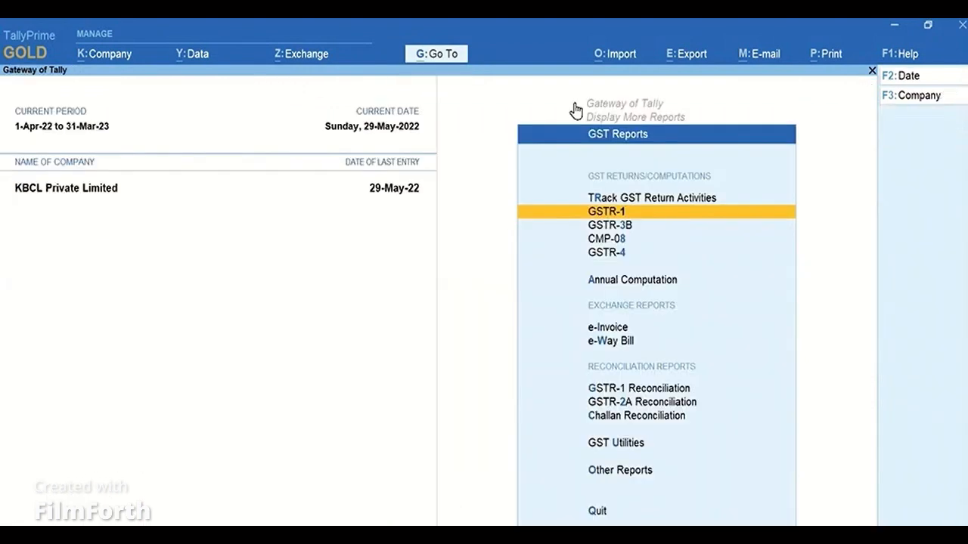
{"action": "key", "text": "Down"}
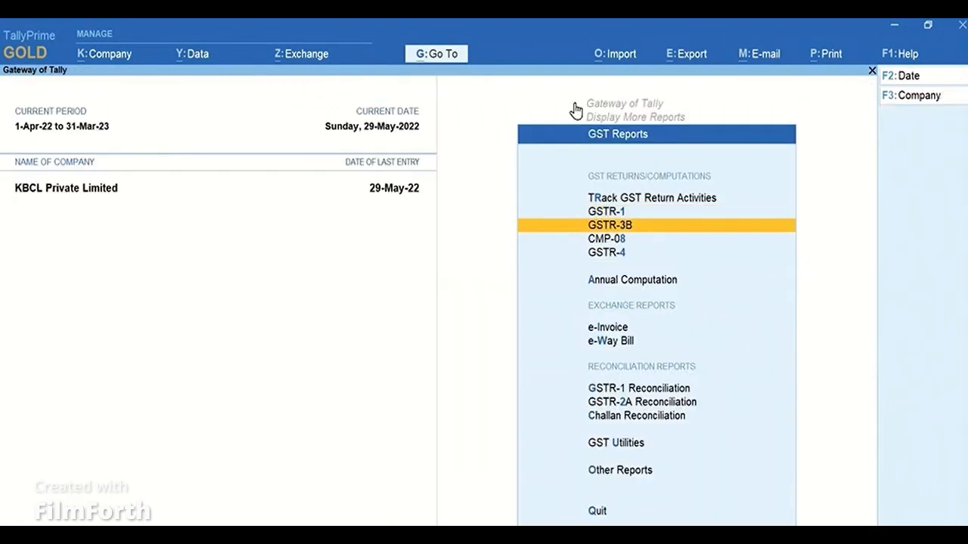
{"action": "key", "text": "Return"}
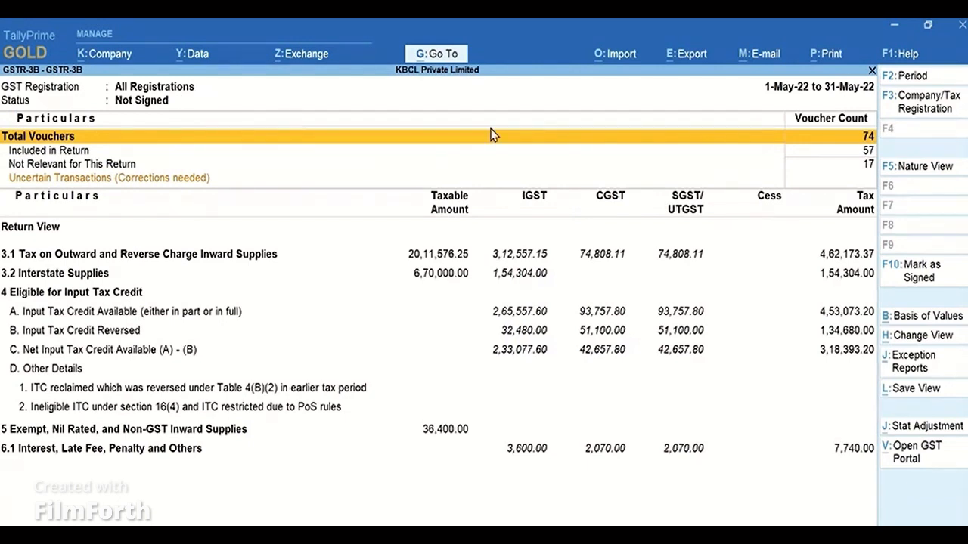
Filter GSTR-3B to Karnataka Registration, then exit back to the Gateway of Tally.
{"action": "left_click", "coordinate": [943, 113]}
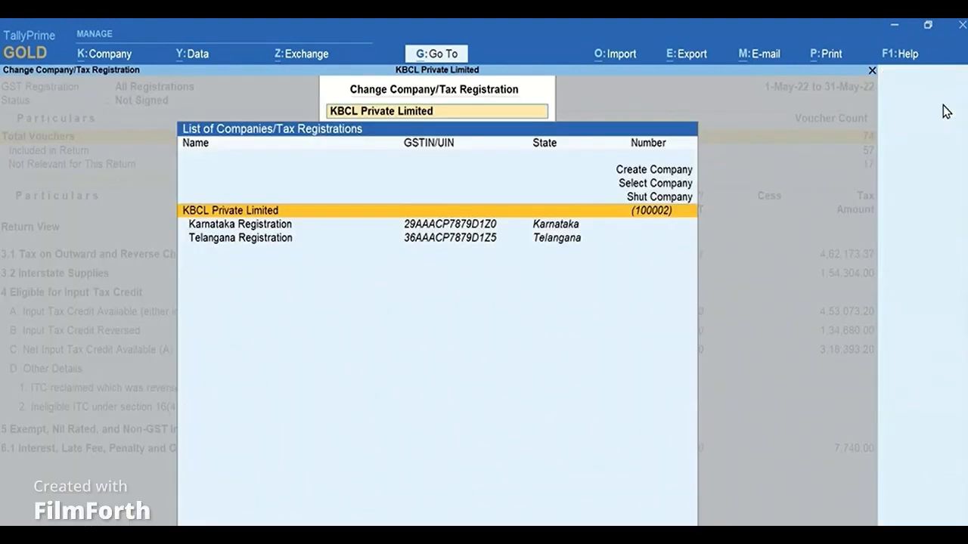
{"action": "left_click", "coordinate": [330, 226]}
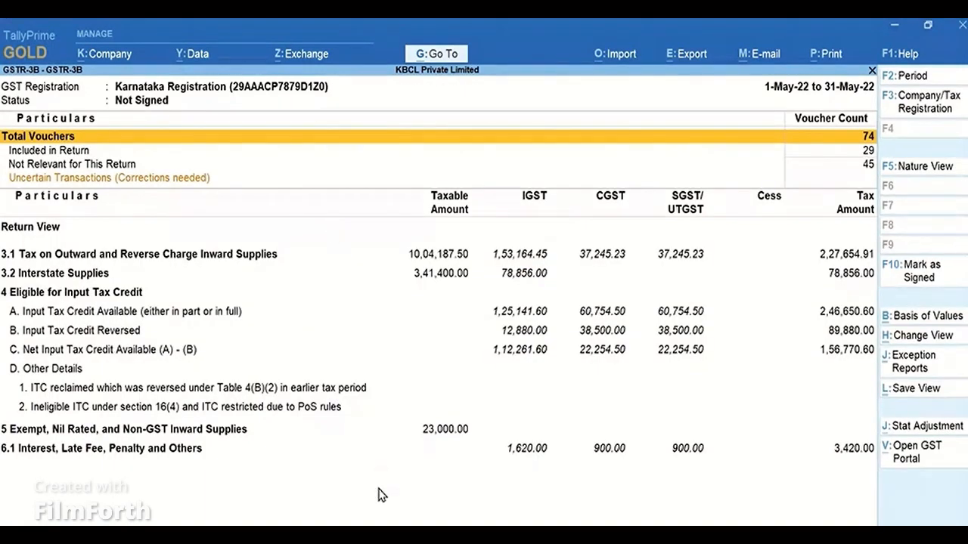
{"action": "key", "text": "Escape"}
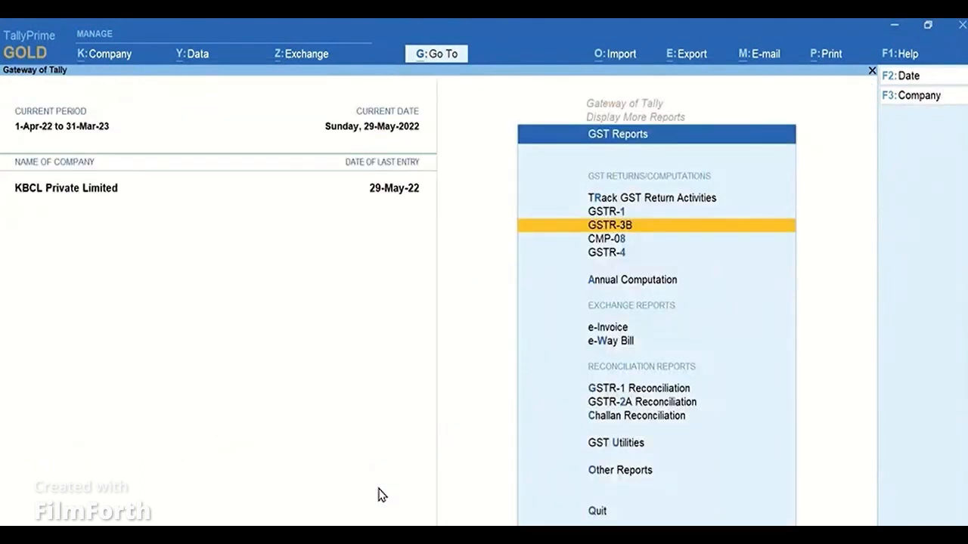
{"action": "key", "text": "Escape"}
{"action": "key", "text": "Escape"}
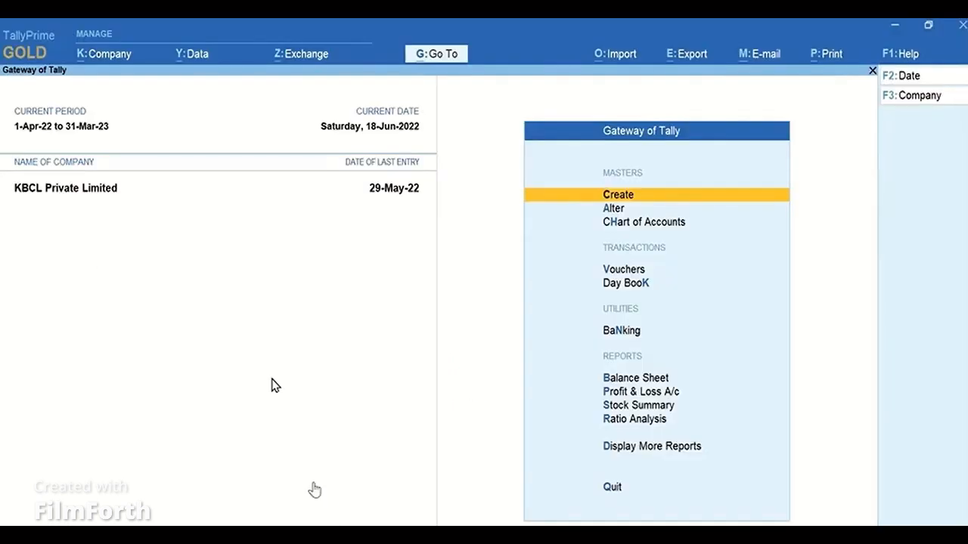
Open the GSTR-1 report for all registrations from GST Reports.
{"action": "left_click", "coordinate": [680, 454]}
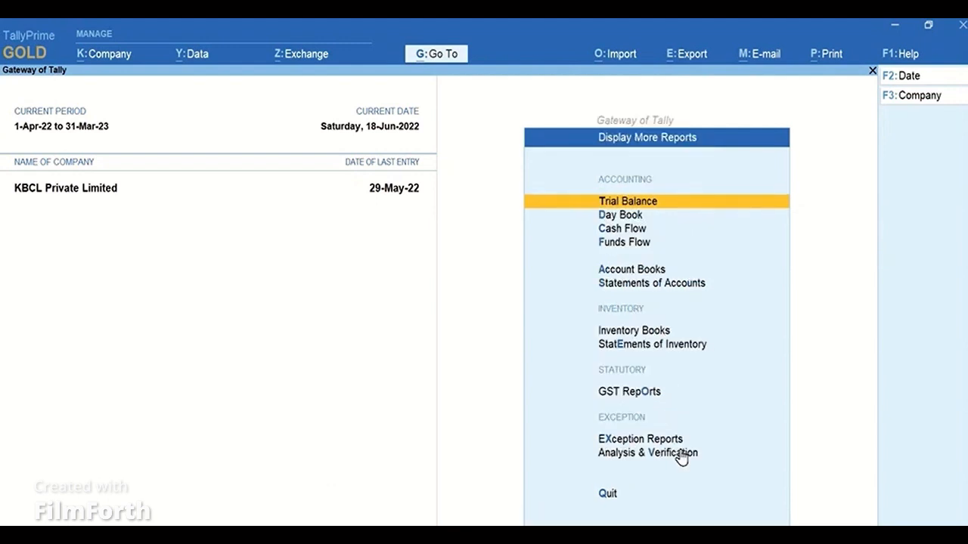
{"action": "left_click", "coordinate": [658, 399]}
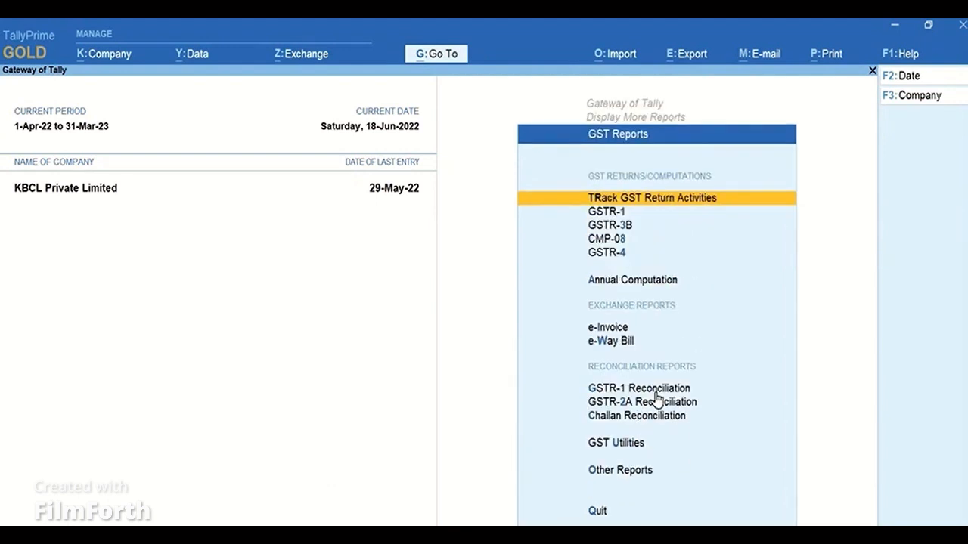
{"action": "left_click", "coordinate": [622, 214]}
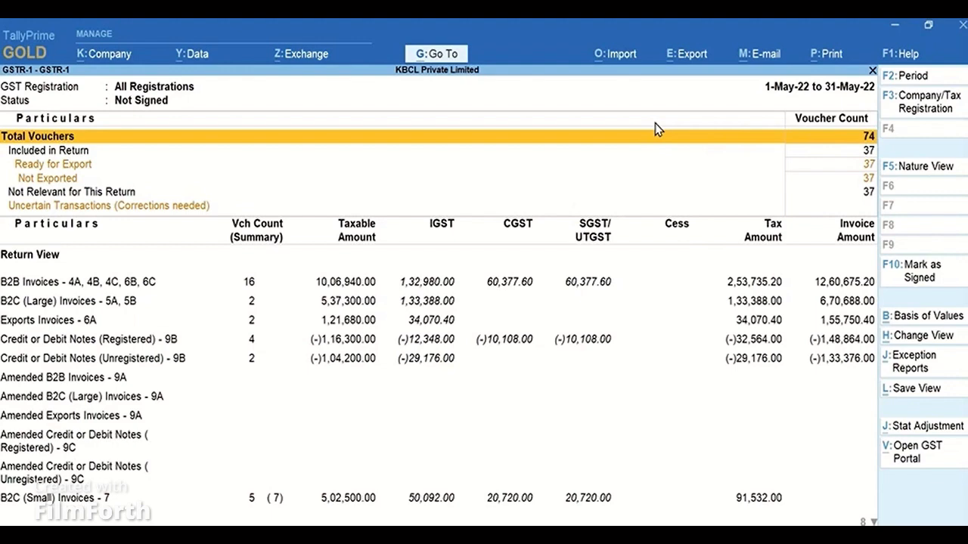
Export the GST returns for GSTR-1, reviewing the pending Karnataka and Telangana vouchers before exporting.
{"action": "left_click", "coordinate": [704, 61]}
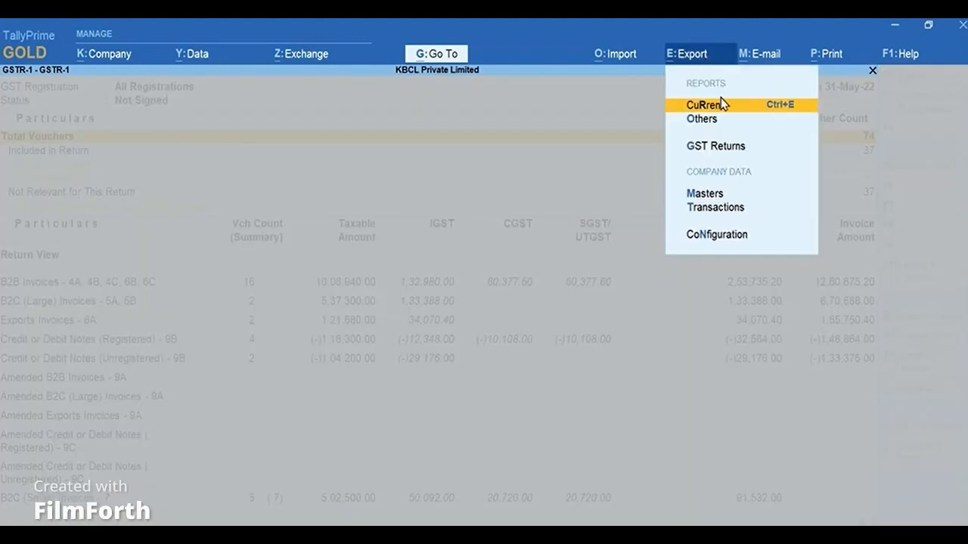
{"action": "left_click", "coordinate": [766, 146]}
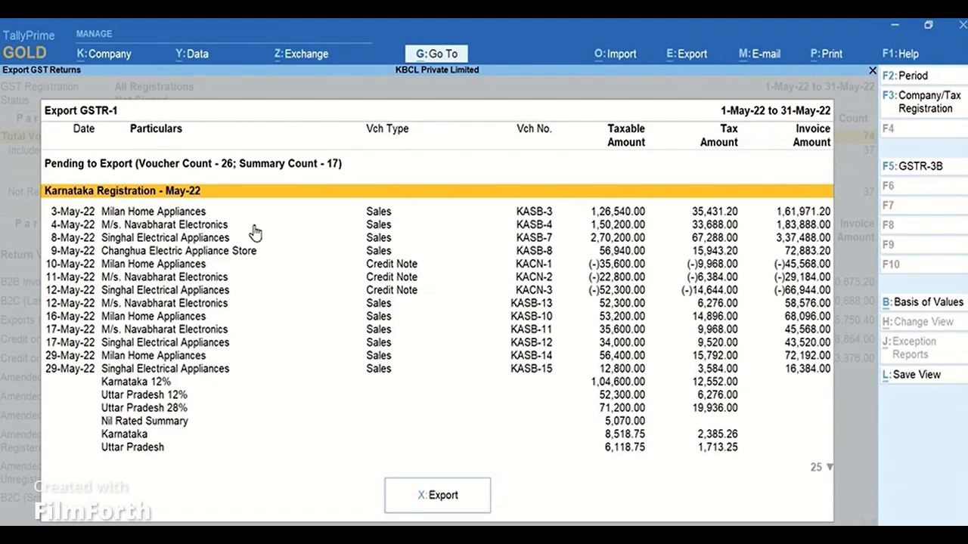
{"action": "key", "text": "Down"}
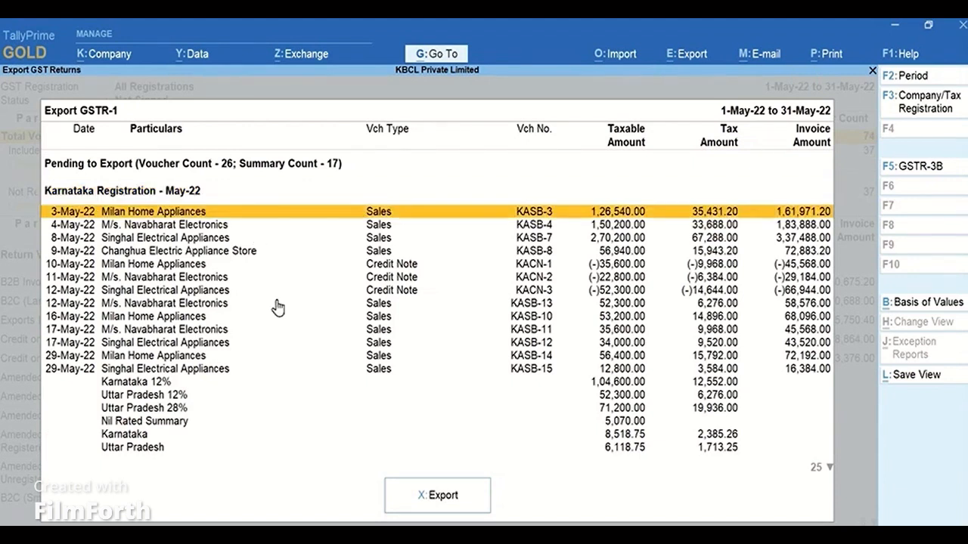
{"action": "key", "text": "Down"}
{"action": "key", "text": "Down"}
{"action": "key", "text": "Down"}
{"action": "key", "text": "Down"}
{"action": "key", "text": "Down"}
{"action": "key", "text": "Down"}
{"action": "key", "text": "Down"}
{"action": "key", "text": "Down"}
{"action": "key", "text": "Down"}
{"action": "key", "text": "Down"}
{"action": "key", "text": "Down"}
{"action": "key", "text": "Down"}
{"action": "key", "text": "Down"}
{"action": "key", "text": "Down"}
{"action": "key", "text": "Down"}
{"action": "key", "text": "Down"}
{"action": "key", "text": "Down"}
{"action": "key", "text": "Down"}
{"action": "key", "text": "Down"}
{"action": "key", "text": "Down"}
{"action": "key", "text": "Down"}
{"action": "key", "text": "Down"}
{"action": "key", "text": "Down"}
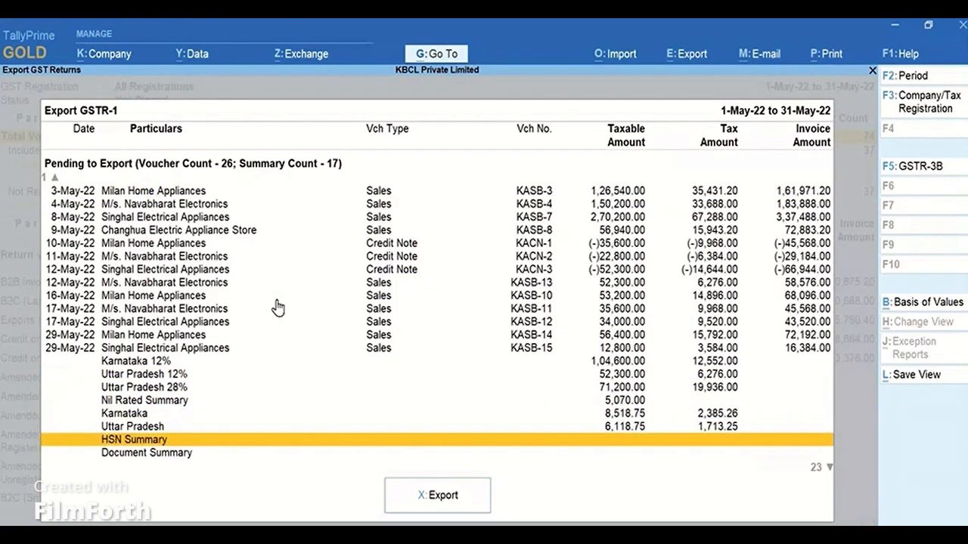
{"action": "key", "text": "Down"}
{"action": "key", "text": "Down"}
{"action": "key", "text": "Down"}
{"action": "key", "text": "Down"}
{"action": "key", "text": "Down"}
{"action": "key", "text": "Down"}
{"action": "key", "text": "Down"}
{"action": "key", "text": "Down"}
{"action": "key", "text": "Down"}
{"action": "key", "text": "Down"}
{"action": "key", "text": "Down"}
{"action": "key", "text": "Down"}
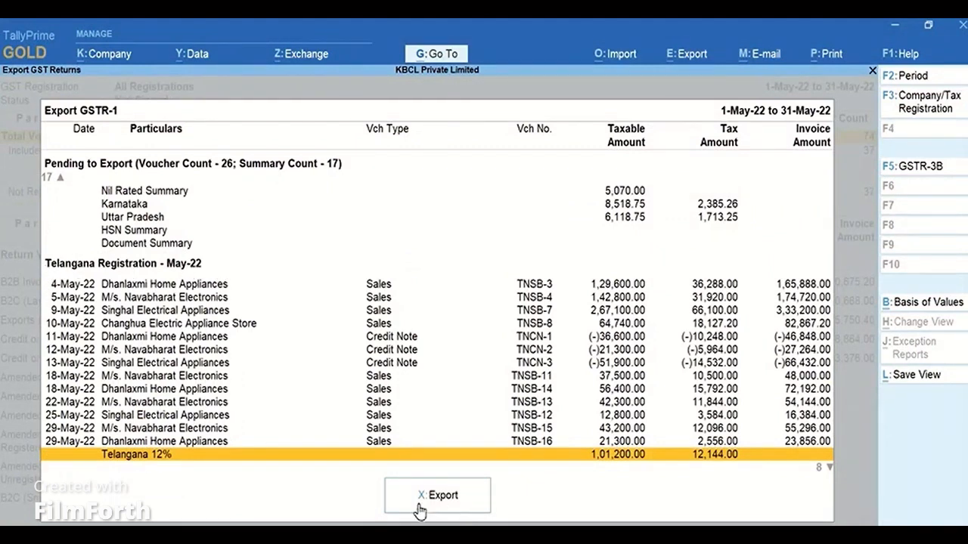
{"action": "left_click", "coordinate": [470, 503]}
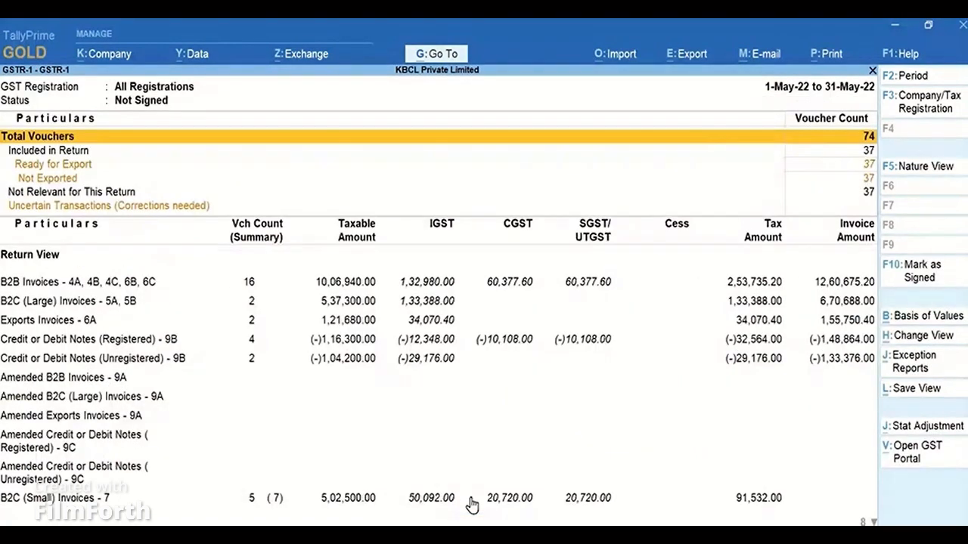
Open the GSTR-3B export screen for both registrations, then exit back to the Gateway of Tally.
{"action": "key", "text": "Escape"}
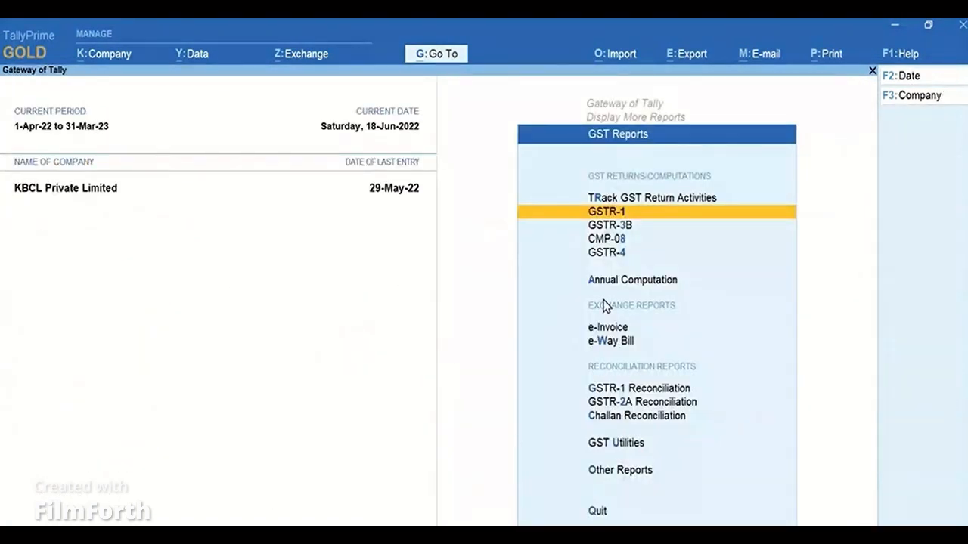
{"action": "left_click", "coordinate": [649, 226]}
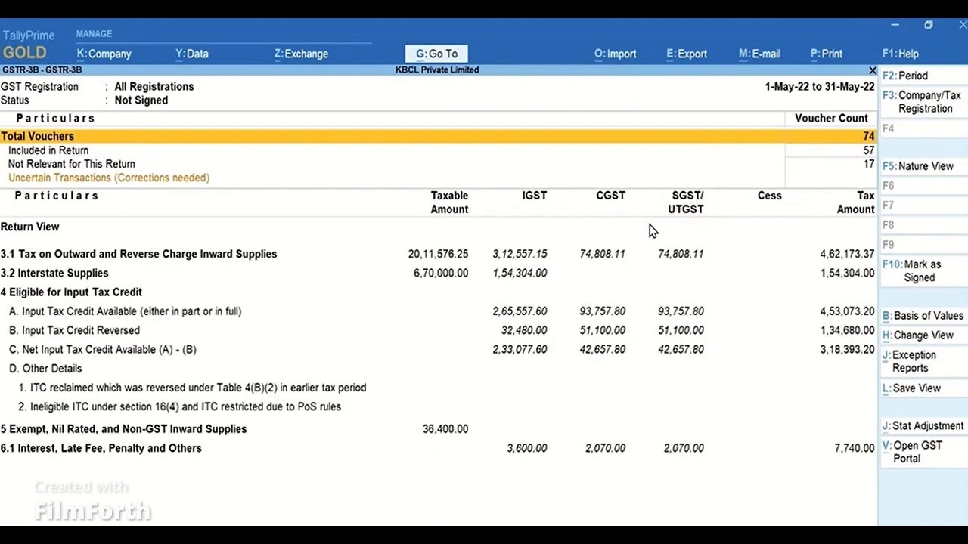
{"action": "left_click", "coordinate": [689, 59]}
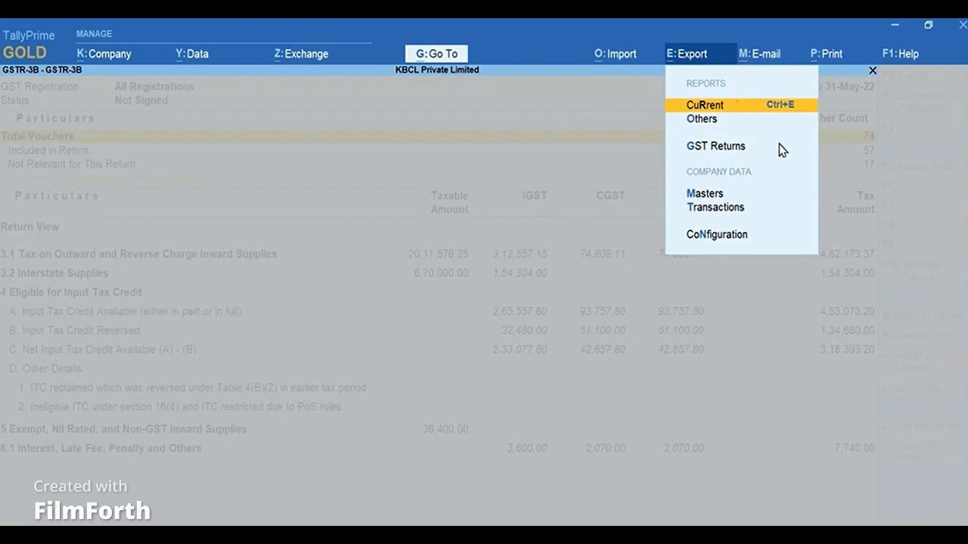
{"action": "left_click", "coordinate": [781, 150]}
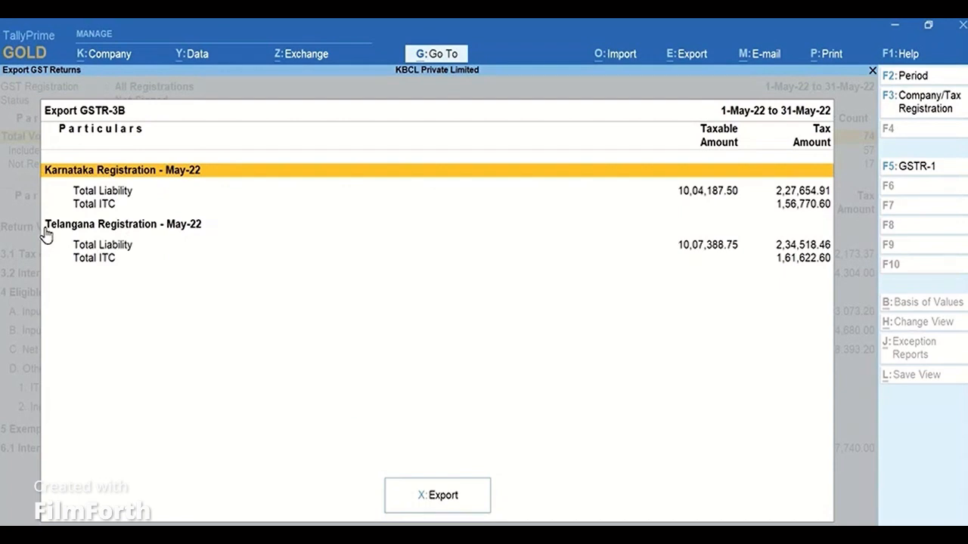
{"action": "key", "text": "Escape"}
{"action": "key", "text": "Escape"}
{"action": "key", "text": "Escape"}
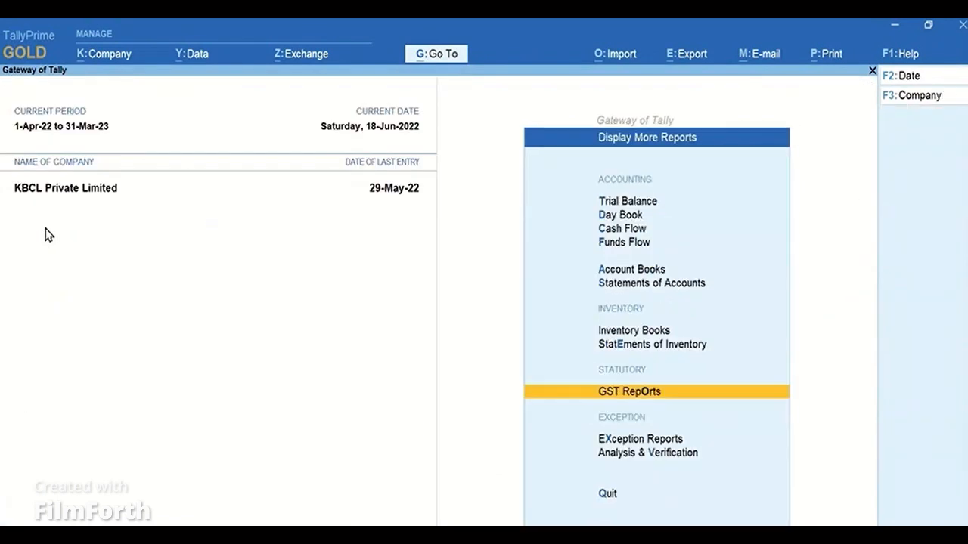
{"action": "key", "text": "Escape"}
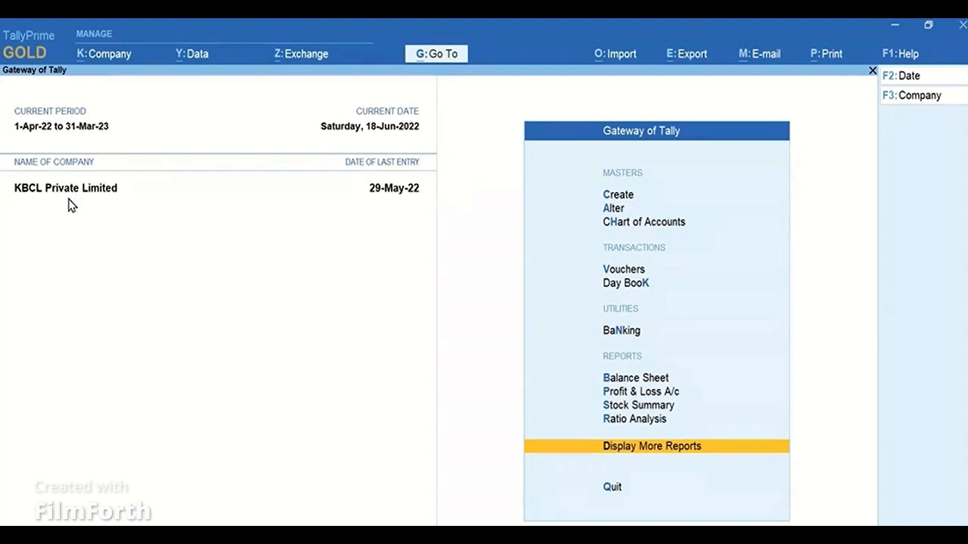
Open Send for e-Invoicing and set its period from 1-May-2022 to 31-May-2022 to list pending invoices.
{"action": "left_click", "coordinate": [327, 60]}
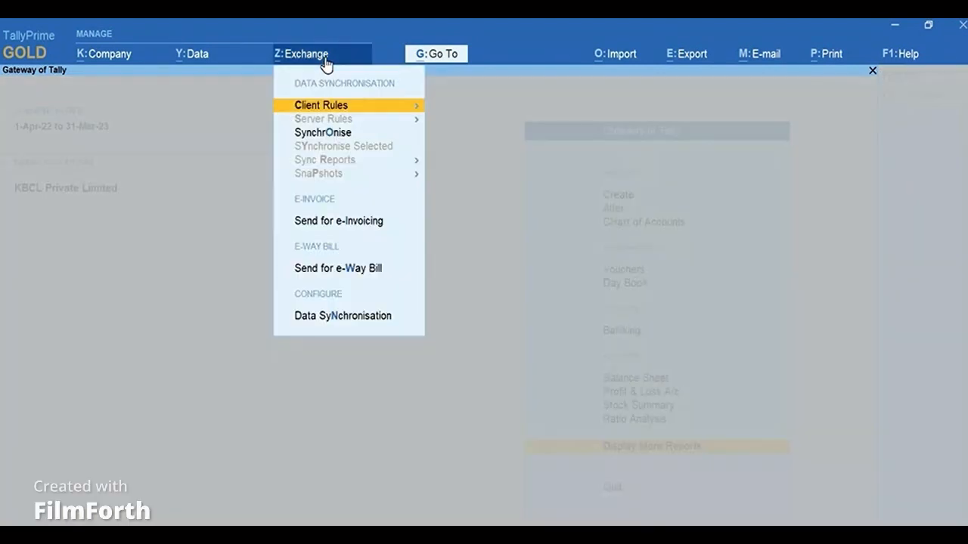
{"action": "left_click", "coordinate": [390, 227]}
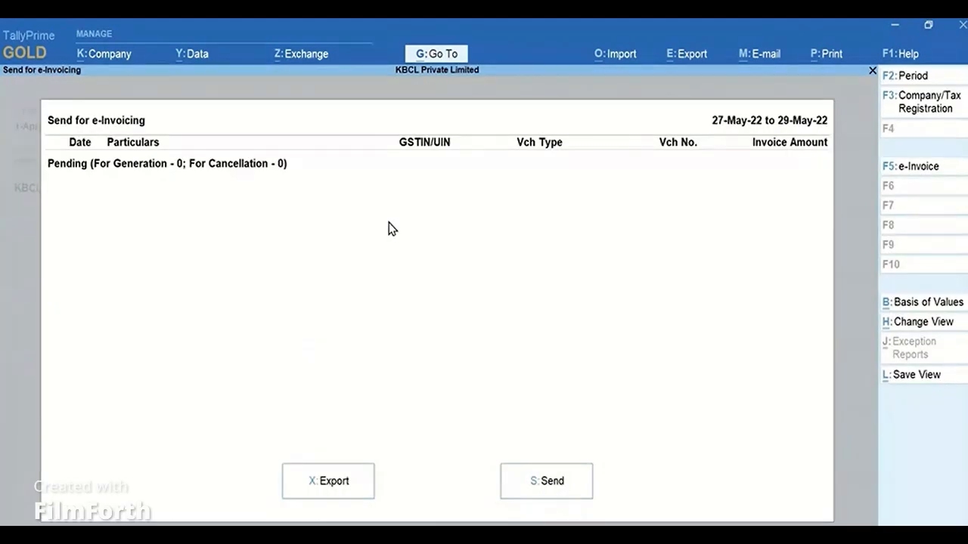
{"action": "left_click", "coordinate": [942, 82]}
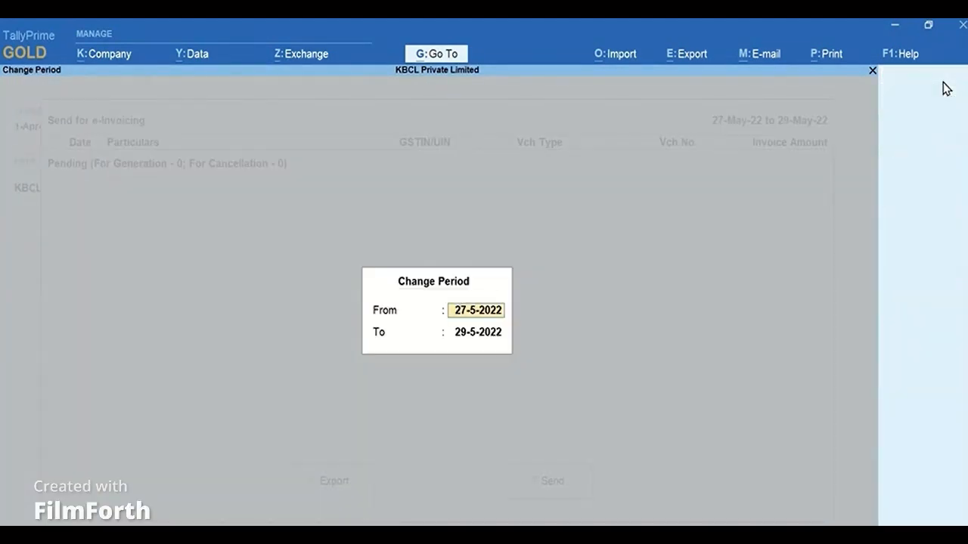
{"action": "type", "text": "May"}
{"action": "key", "text": "Return"}
{"action": "type", "text": "M"}
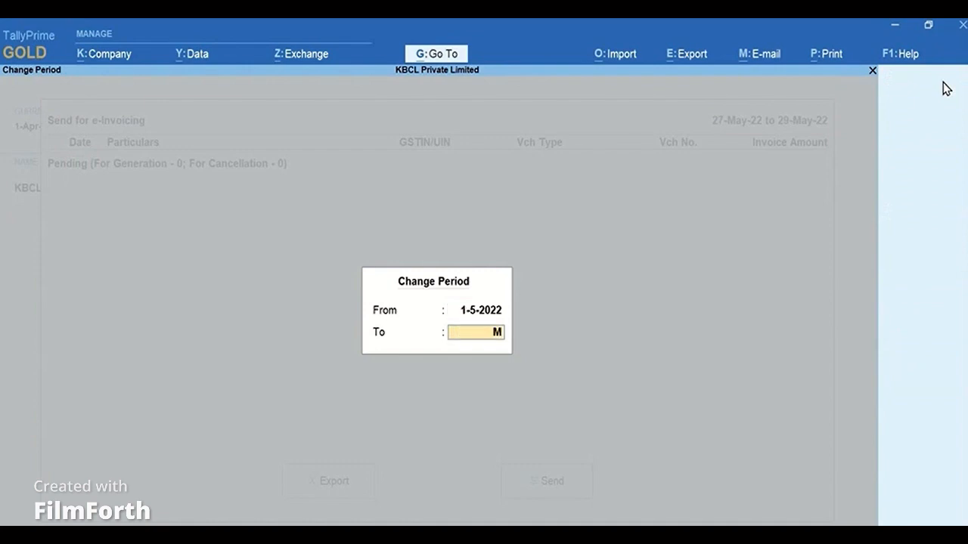
{"action": "type", "text": "ay"}
{"action": "key", "text": "Return"}
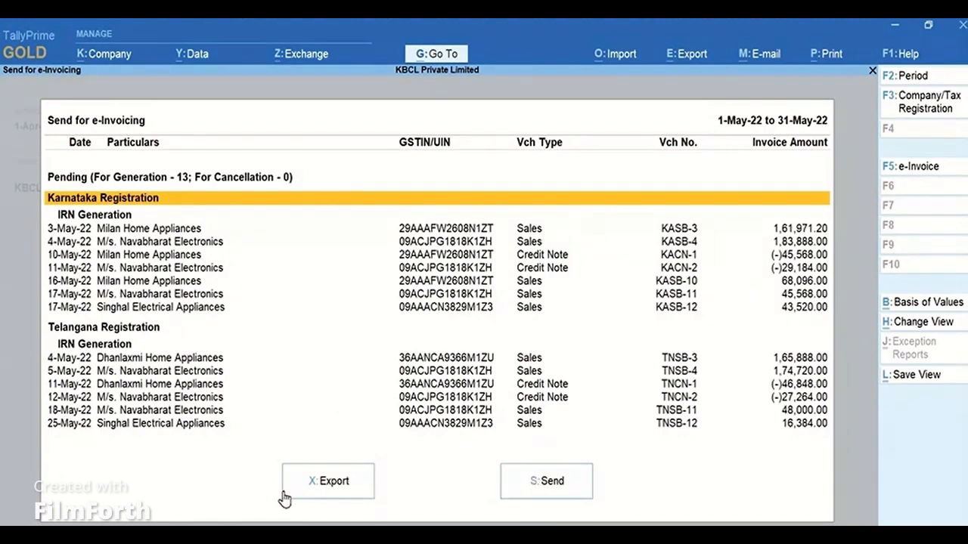
{"action": "key", "text": "Escape"}
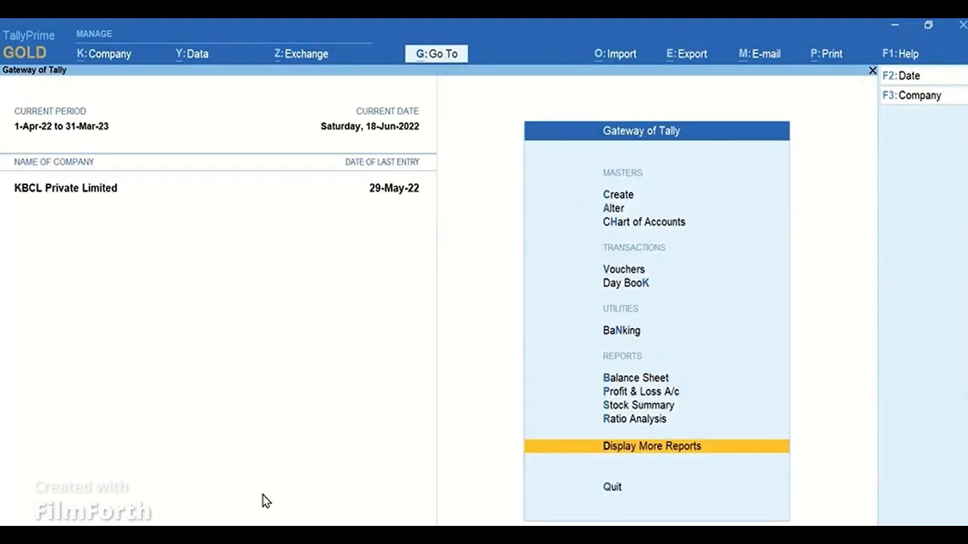
Open Send for e-Way Bill with the period 1-May-2022 to 31-May-2022, review the pending Karnataka and Telangana invoices, and exit to the Gateway of Tally.
{"action": "left_click", "coordinate": [311, 65]}
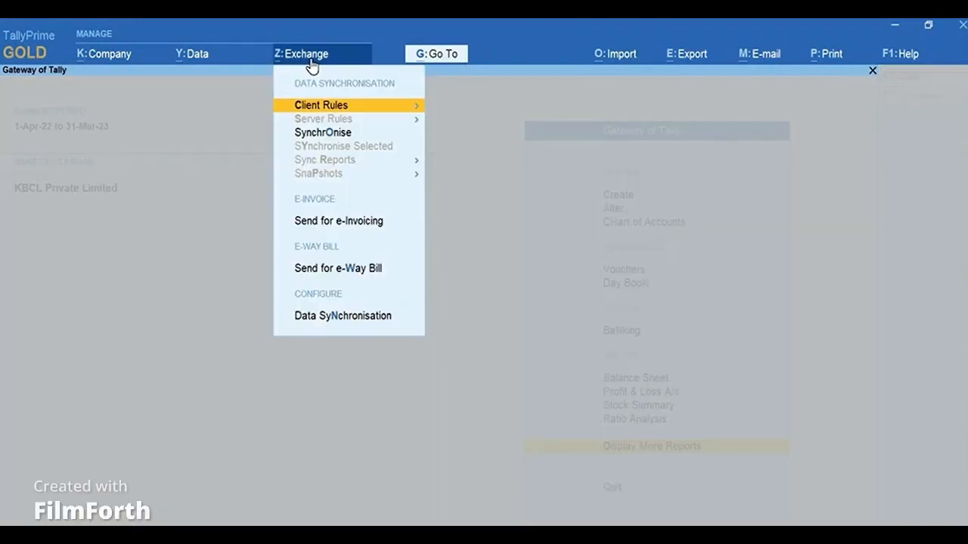
{"action": "left_click", "coordinate": [375, 269]}
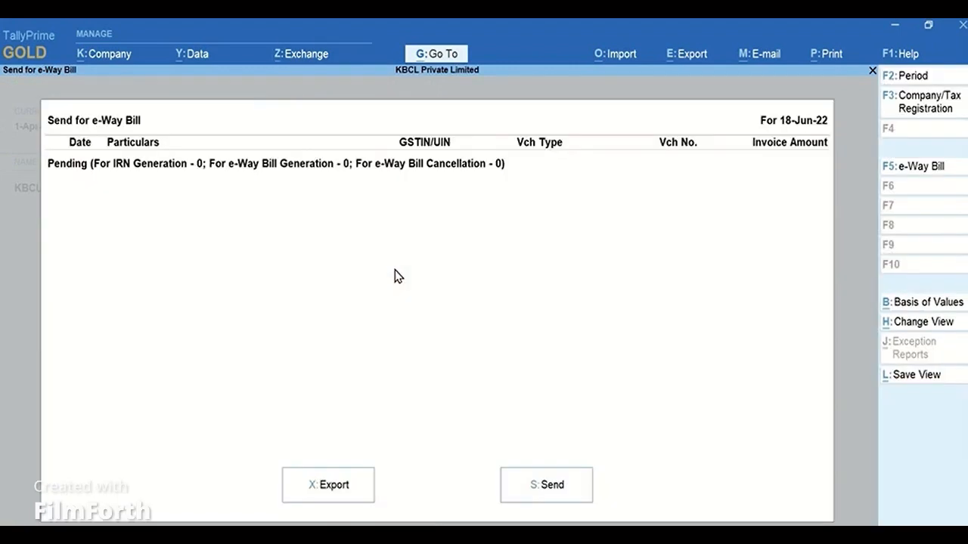
{"action": "left_click", "coordinate": [913, 76]}
{"action": "type", "text": "May"}
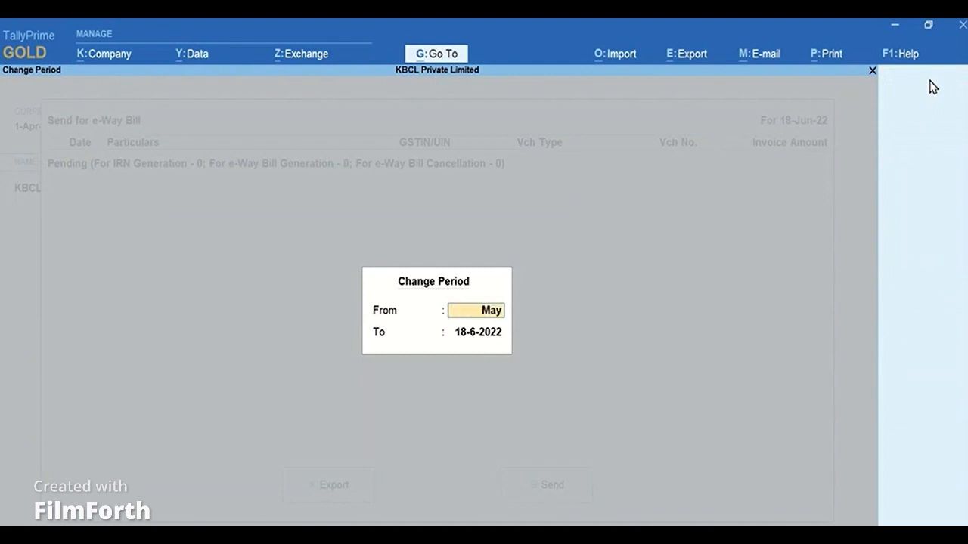
{"action": "key", "text": "Return"}
{"action": "type", "text": "May"}
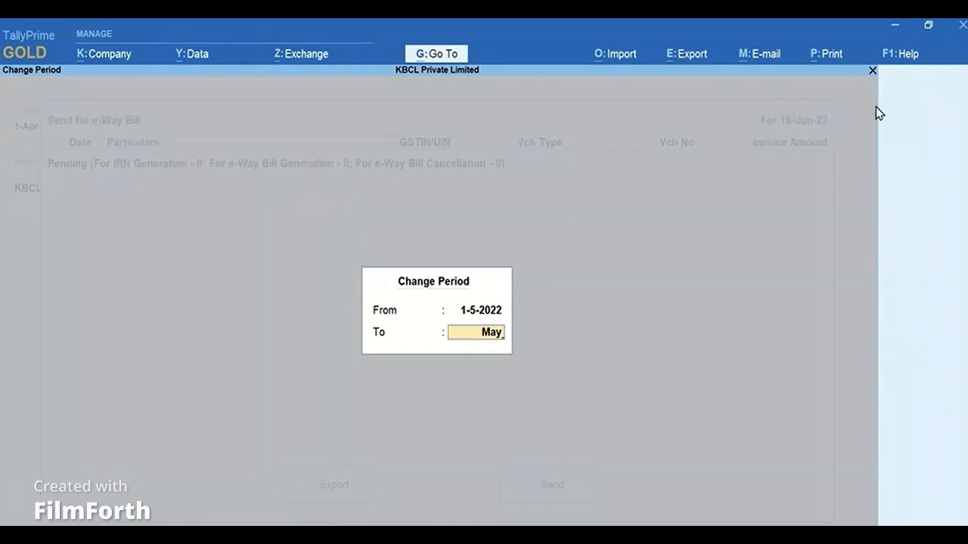
{"action": "key", "text": "Return"}
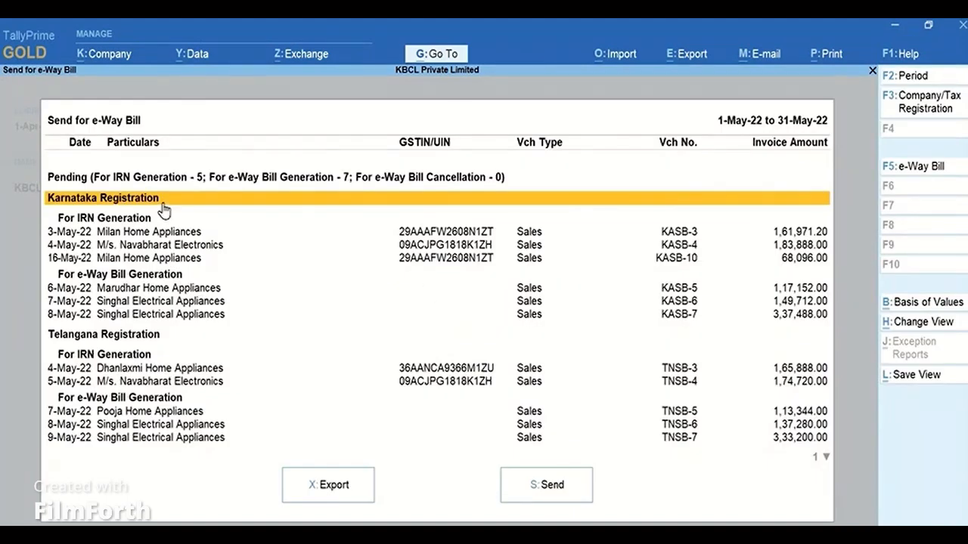
{"action": "left_click", "coordinate": [171, 337]}
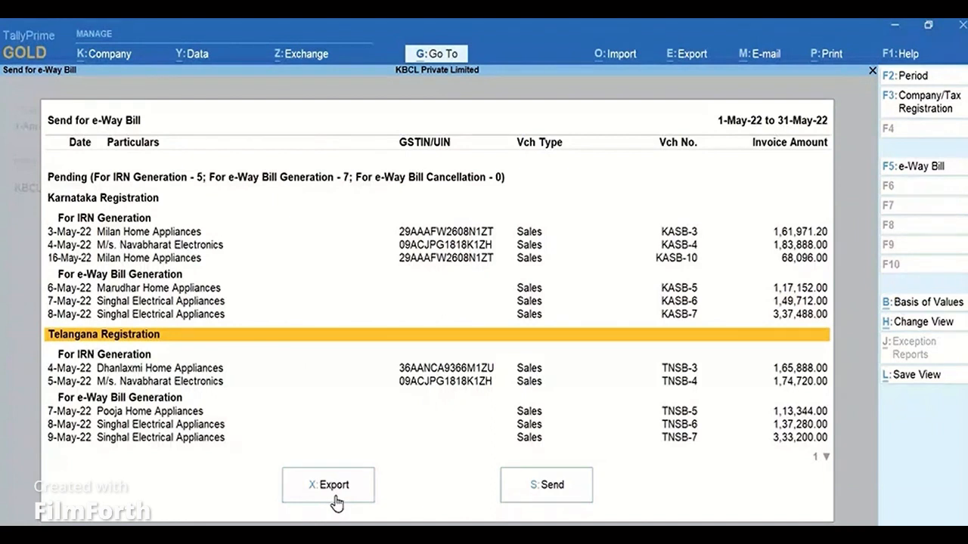
{"action": "key", "text": "Escape"}
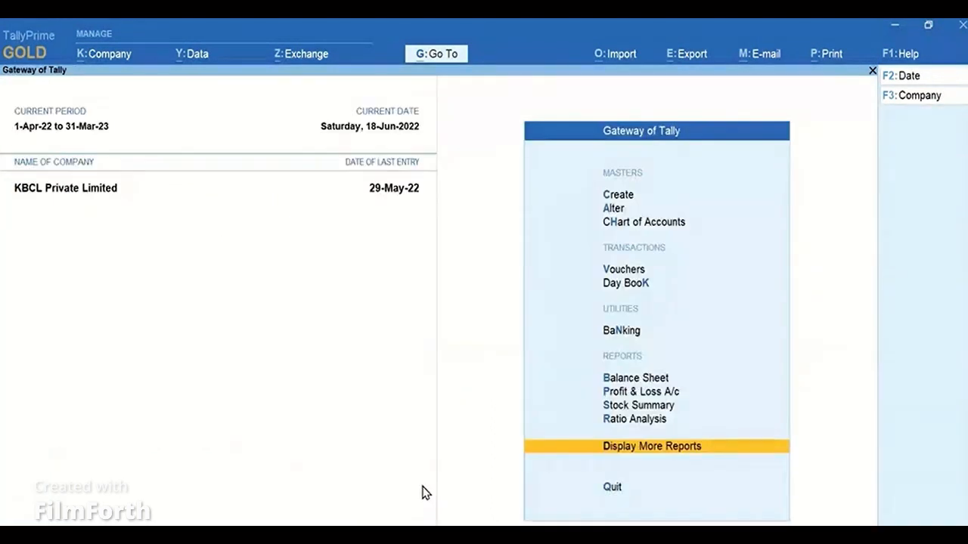
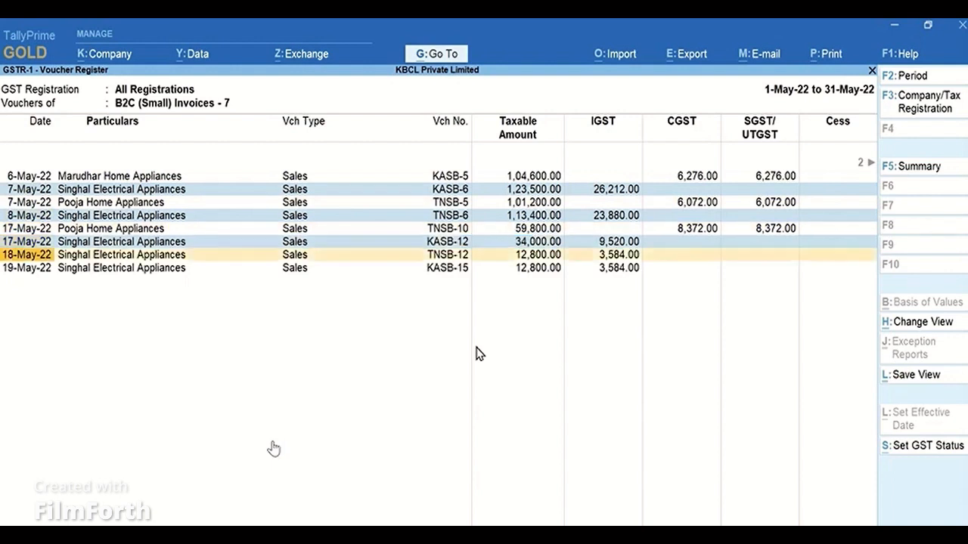
{"action": "key", "text": "space"}
{"action": "key", "text": "space"}
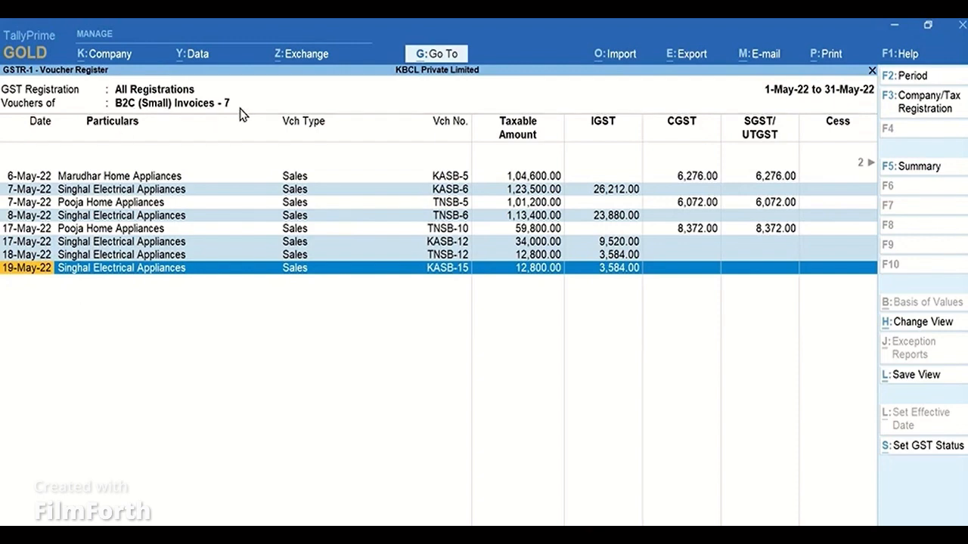
Leave the GSTR-1 B2C (Small) Invoices voucher register and return to the Gateway of Tally.
{"action": "key", "text": "Escape"}
{"action": "key", "text": "Escape"}
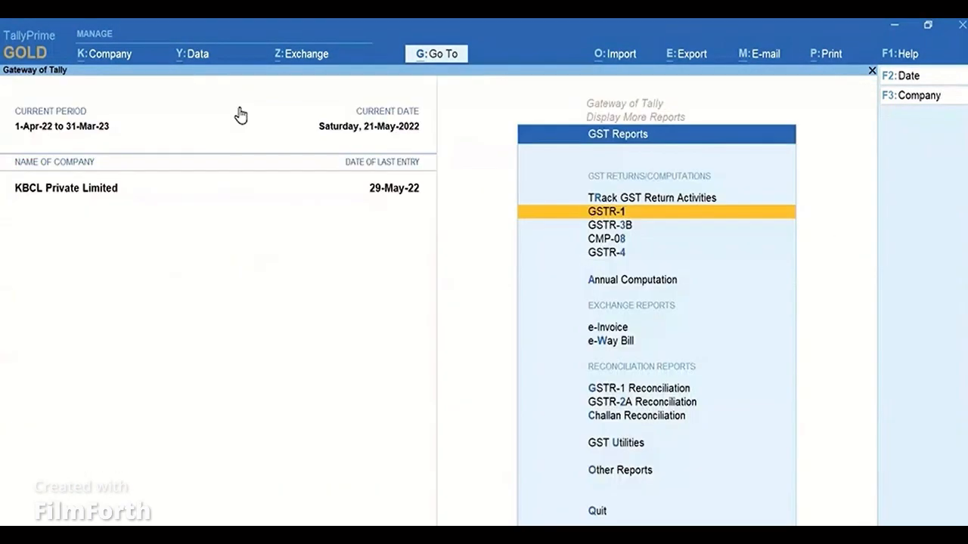
{"action": "key", "text": "Escape"}
{"action": "key", "text": "Escape"}
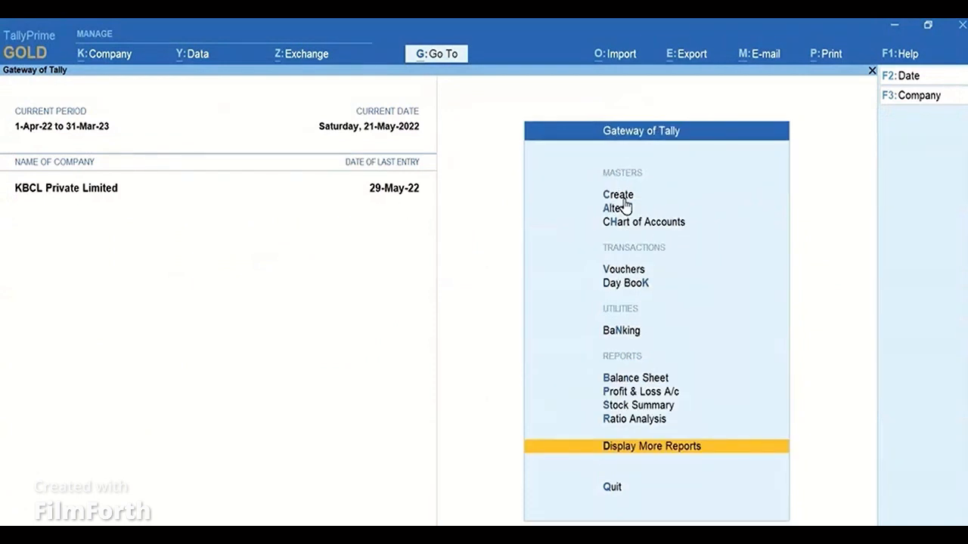
Alter the Singhal Electrical Appliances ledger, setting its registration type to Regular and pasting the party's GSTIN.
{"action": "left_click", "coordinate": [655, 211]}
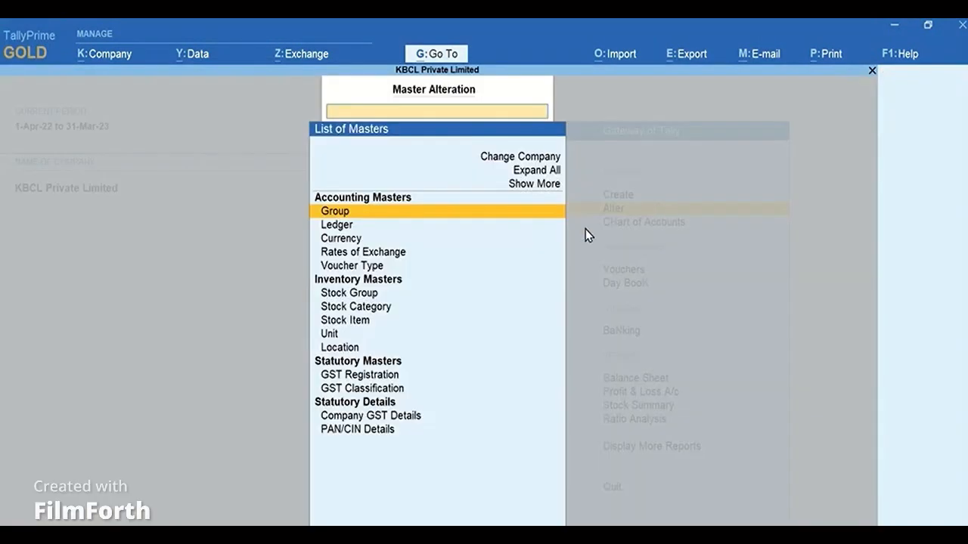
{"action": "left_click", "coordinate": [362, 230]}
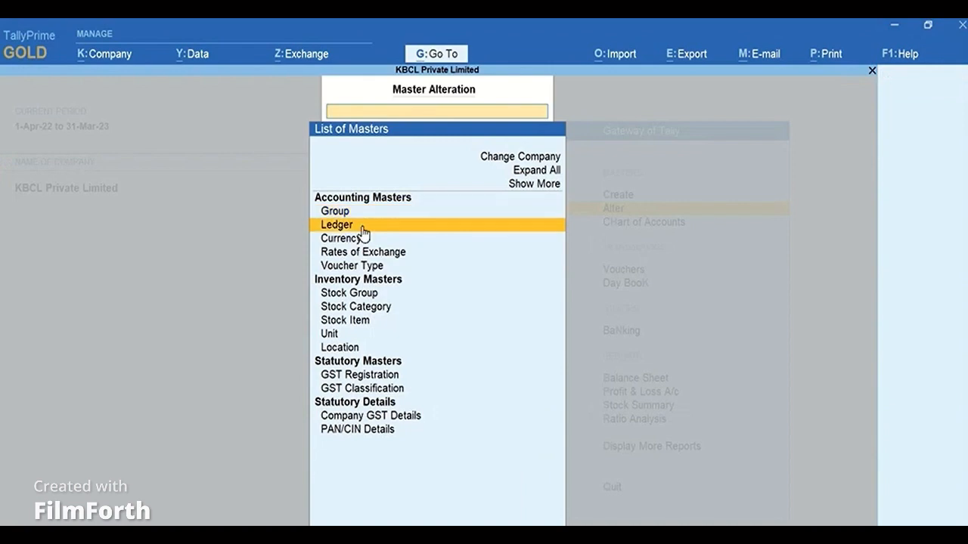
{"action": "left_click", "coordinate": [362, 230]}
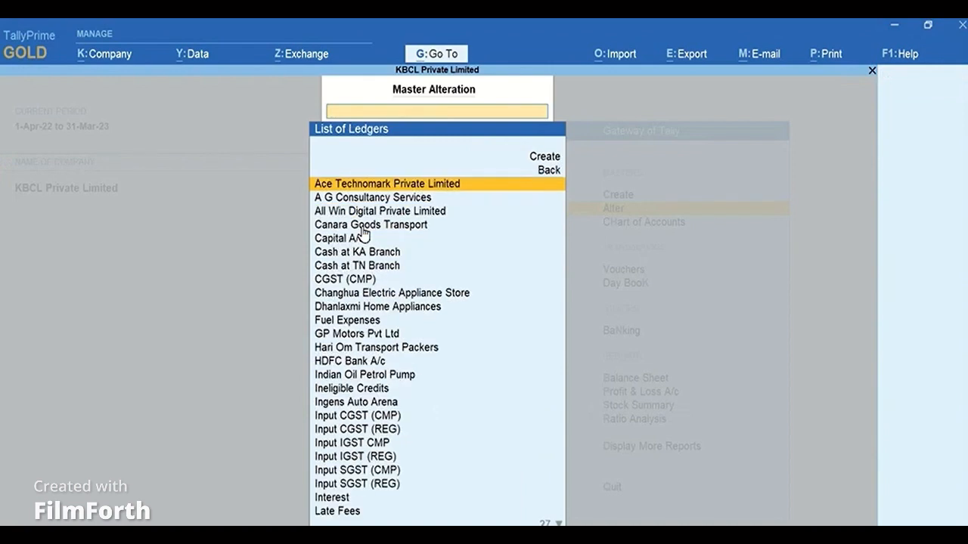
{"action": "type", "text": "Singh"}
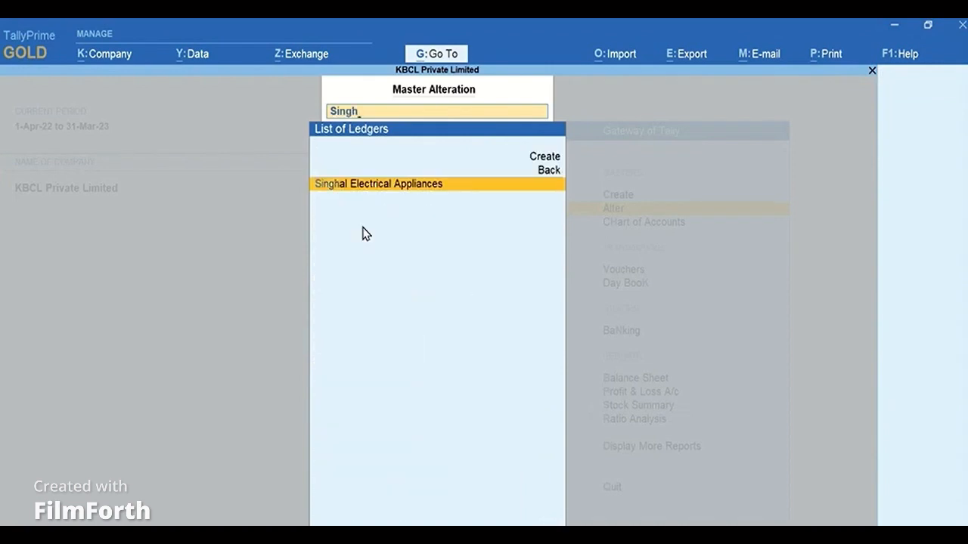
{"action": "key", "text": "Return"}
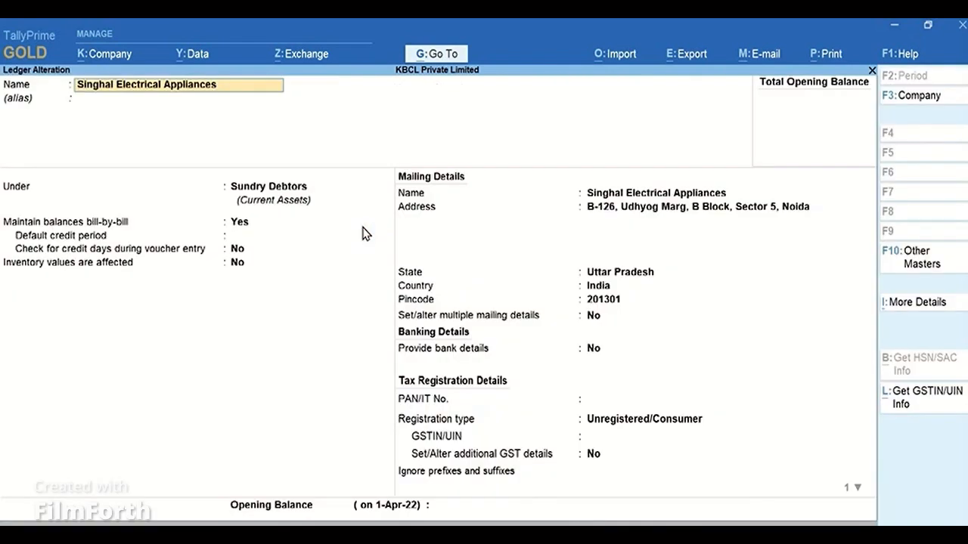
{"action": "left_click", "coordinate": [687, 421]}
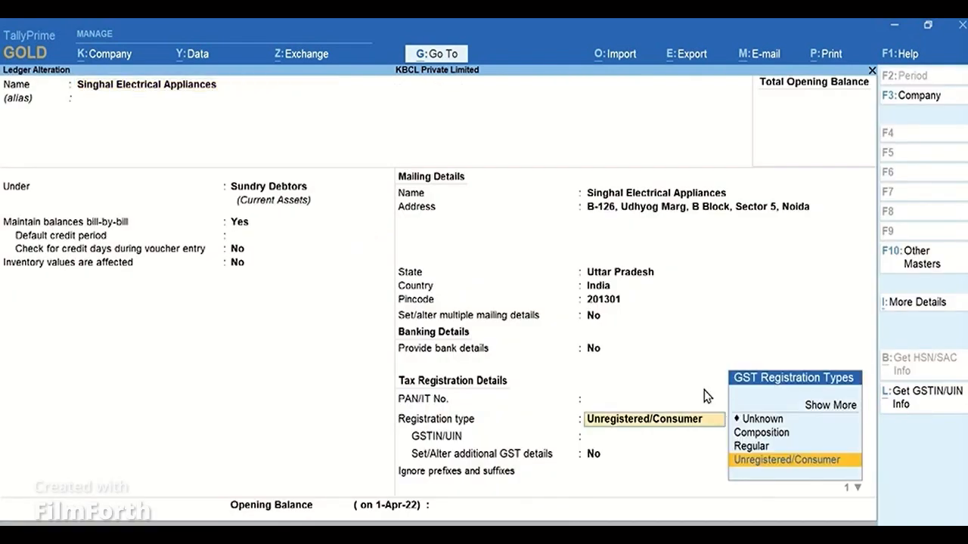
{"action": "left_click", "coordinate": [791, 447]}
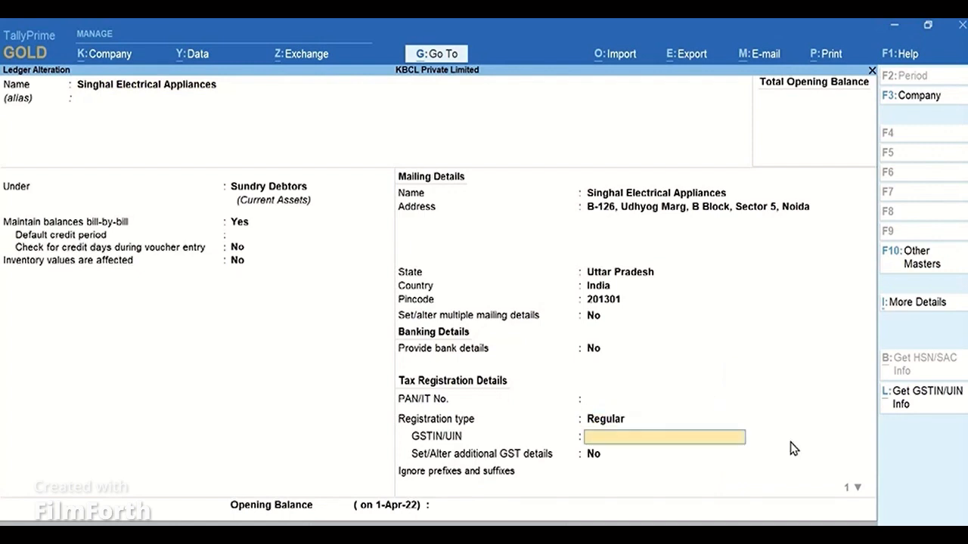
{"action": "key", "text": "Return"}
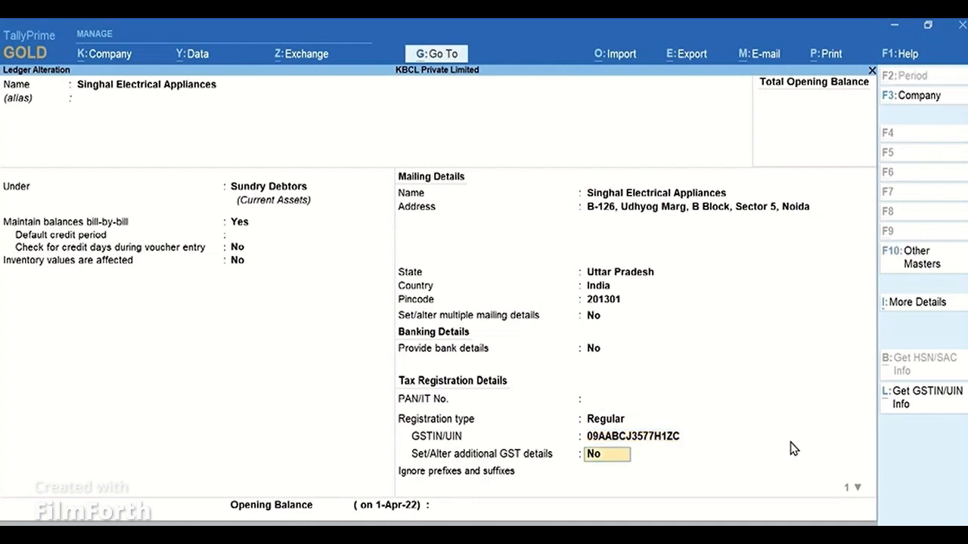
Apply the revised GST details with a new effective date of 20-May, save the ledger and return to the Gateway of Tally.
{"action": "key", "text": "Return"}
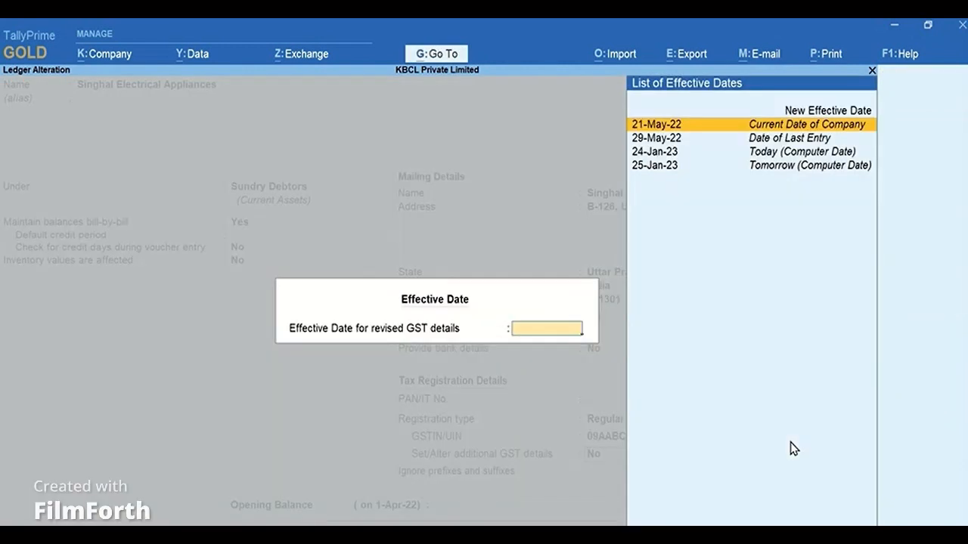
{"action": "key", "text": "Up"}
{"action": "left_click", "coordinate": [850, 112]}
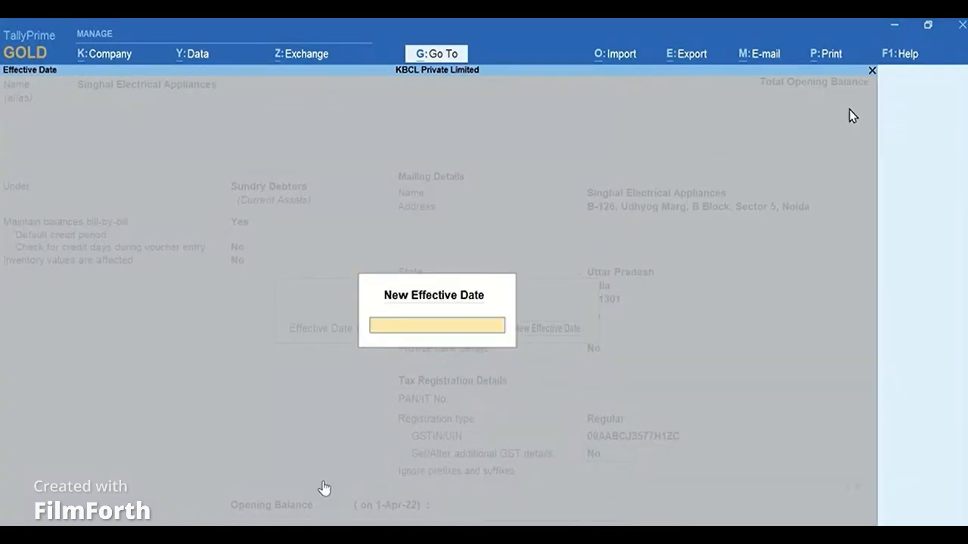
{"action": "type", "text": "20.May"}
{"action": "key", "text": "Return"}
{"action": "key", "text": "Return"}
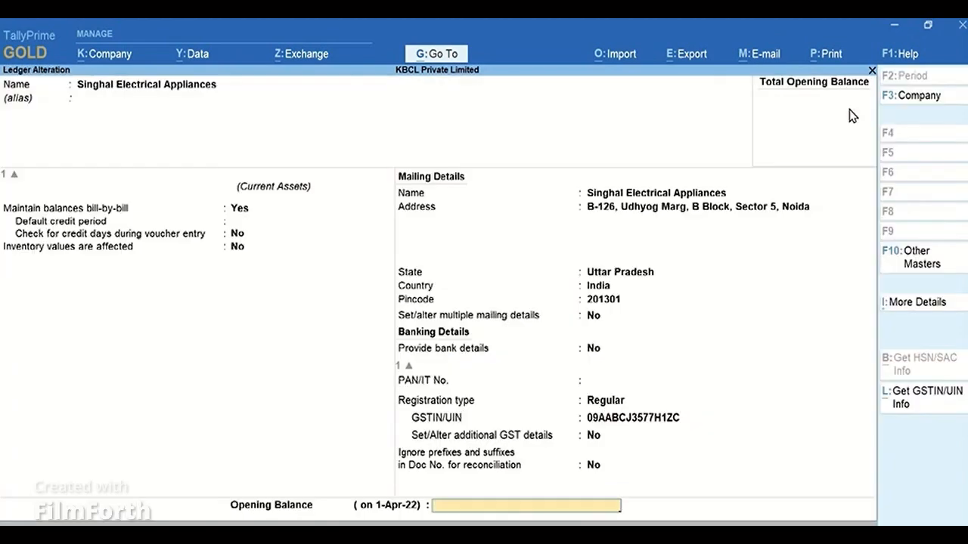
{"action": "key", "text": "Return"}
{"action": "key", "text": "Escape"}
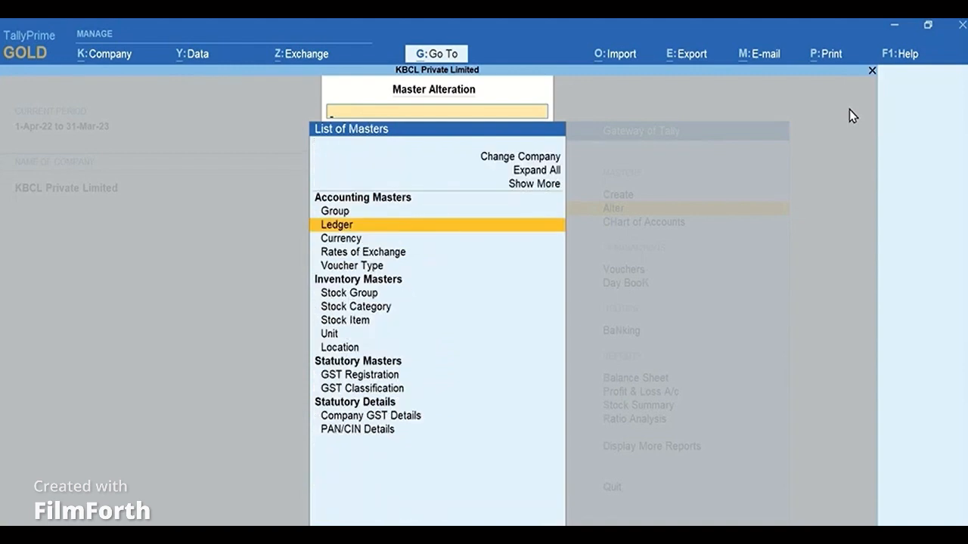
{"action": "key", "text": "Escape"}
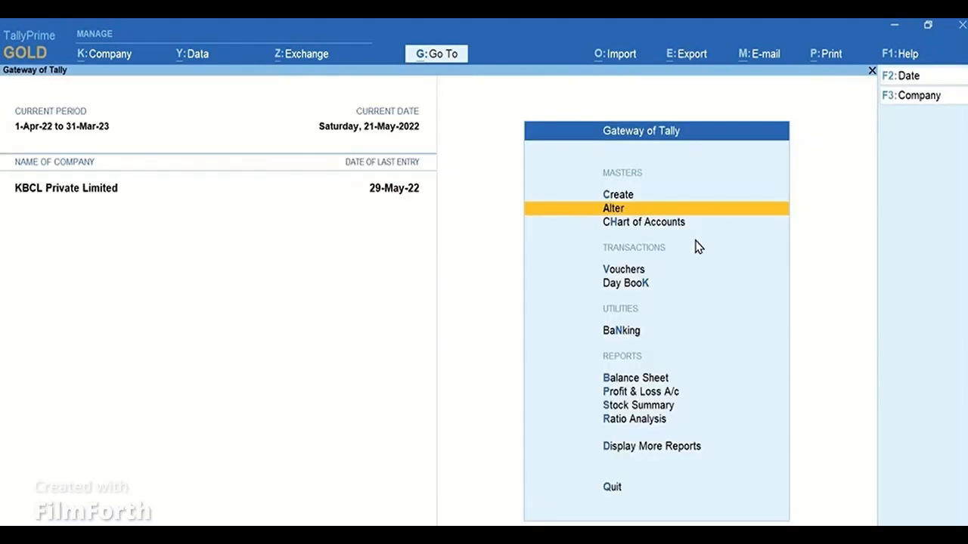
Start a Karnataka-series sales voucher dated 22-May-2022 for Singhal Electrical Appliances with Sales A/c as the sales ledger.
{"action": "left_click", "coordinate": [664, 270]}
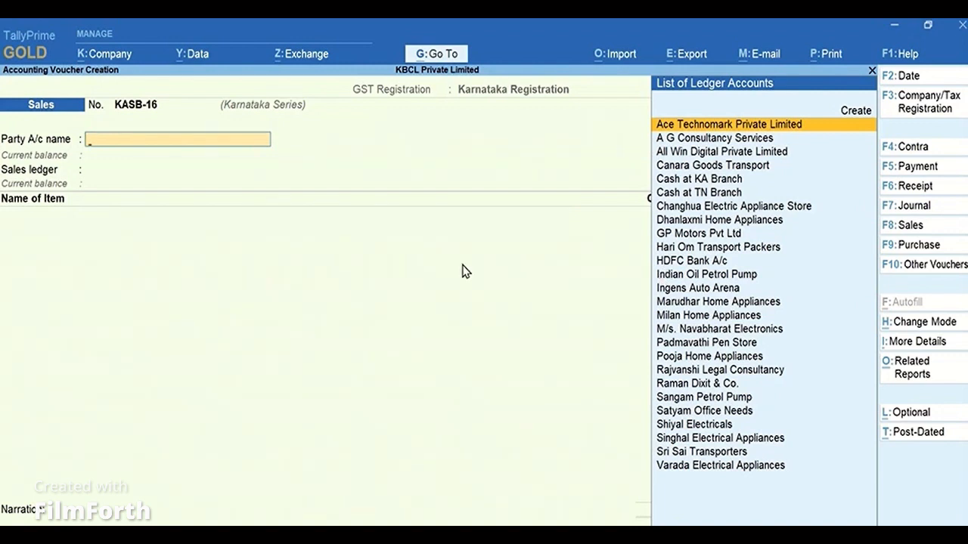
{"action": "key", "text": "F2"}
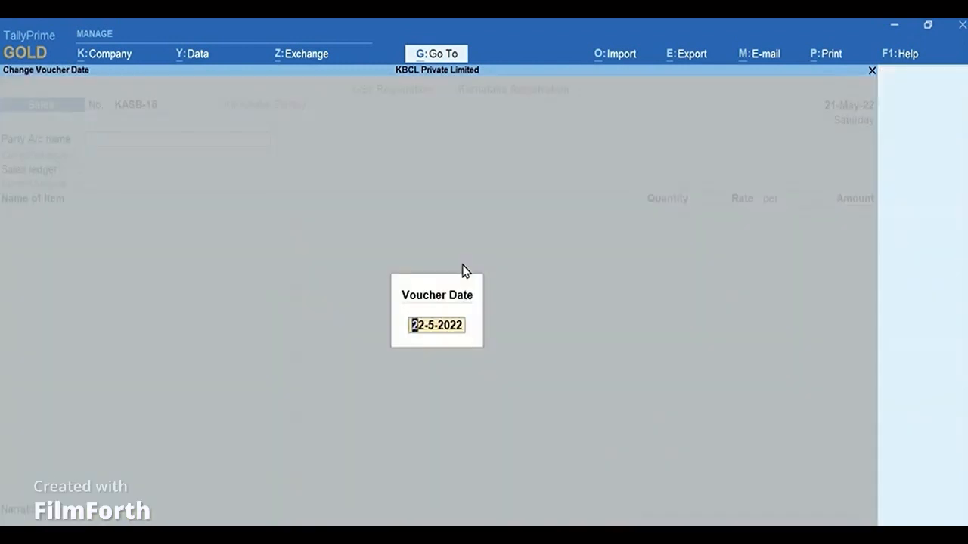
{"action": "type", "text": "22.5"}
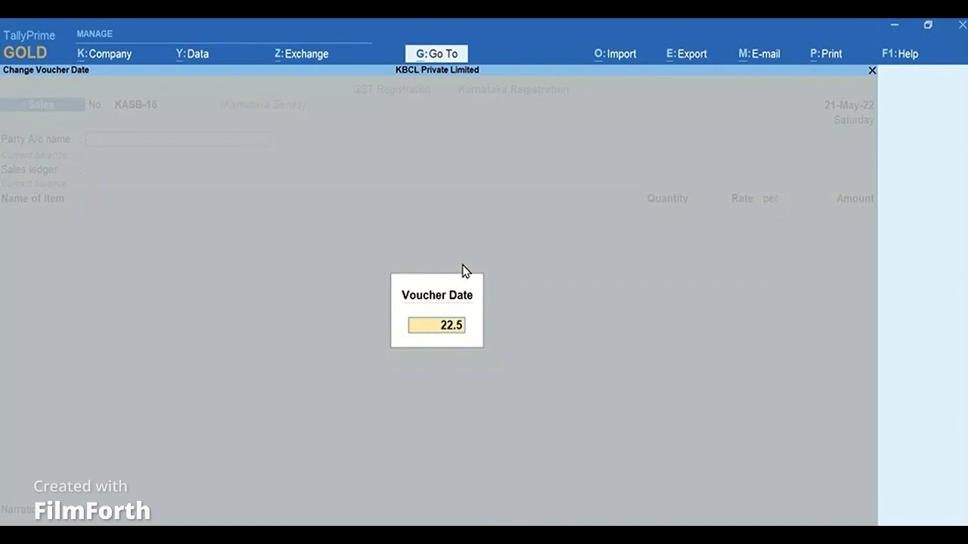
{"action": "key", "text": "Return"}
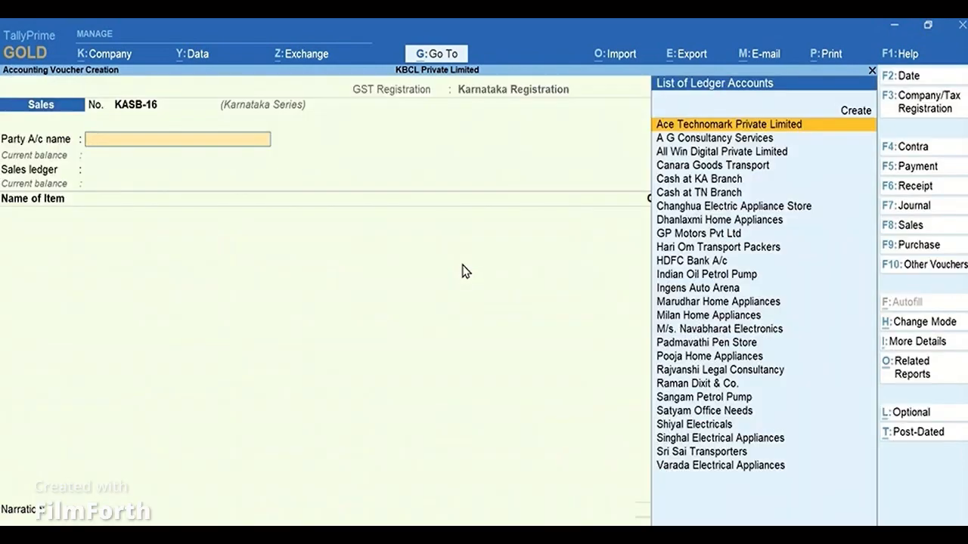
{"action": "type", "text": "Singh"}
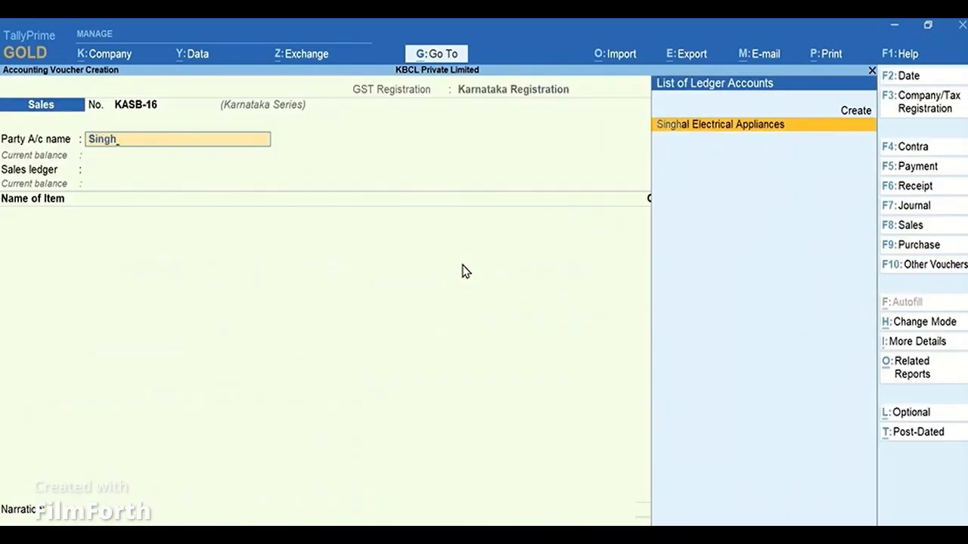
{"action": "key", "text": "Return"}
Add 1 N of Panasonic 28L convection & grill at 12,800.00 with no order number.
{"action": "key", "text": "Return"}
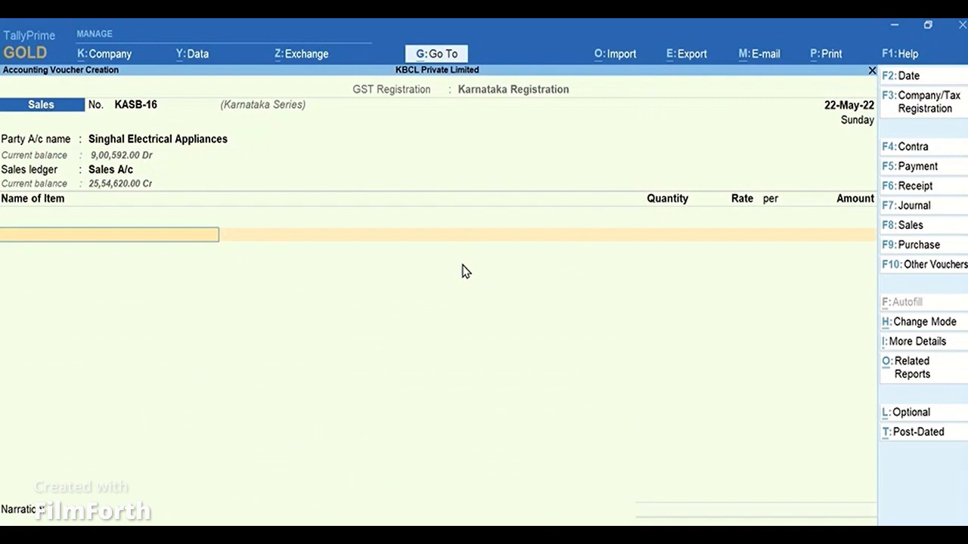
{"action": "key", "text": "Down"}
{"action": "key", "text": "Down"}
{"action": "key", "text": "Down"}
{"action": "key", "text": "Return"}
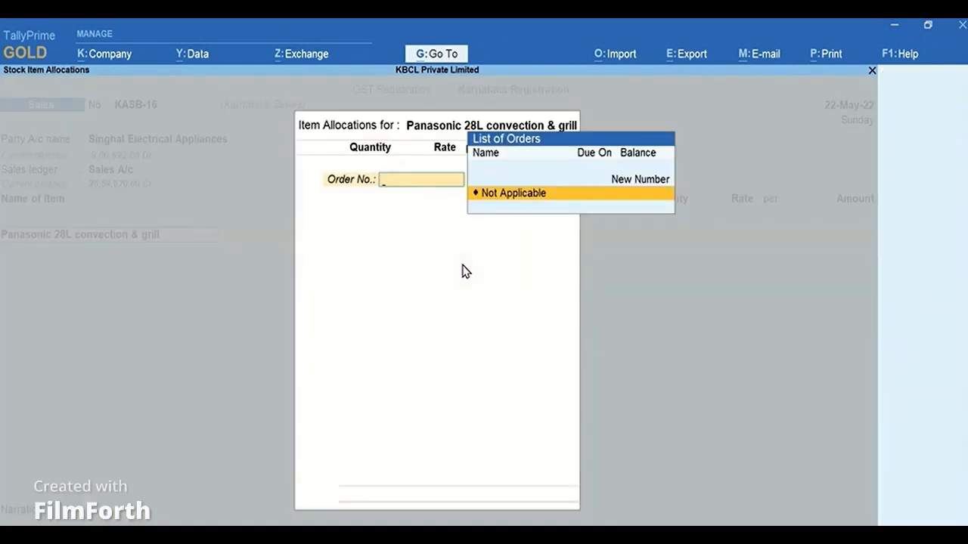
{"action": "key", "text": "Return"}
{"action": "type", "text": "1"}
Add the Output IGST (REG) ledger to the voucher and set Provide e-Invoice details to No.
{"action": "key", "text": "Return"}
{"action": "key", "text": "Return"}
{"action": "key", "text": "Return"}
{"action": "key", "text": "Return"}
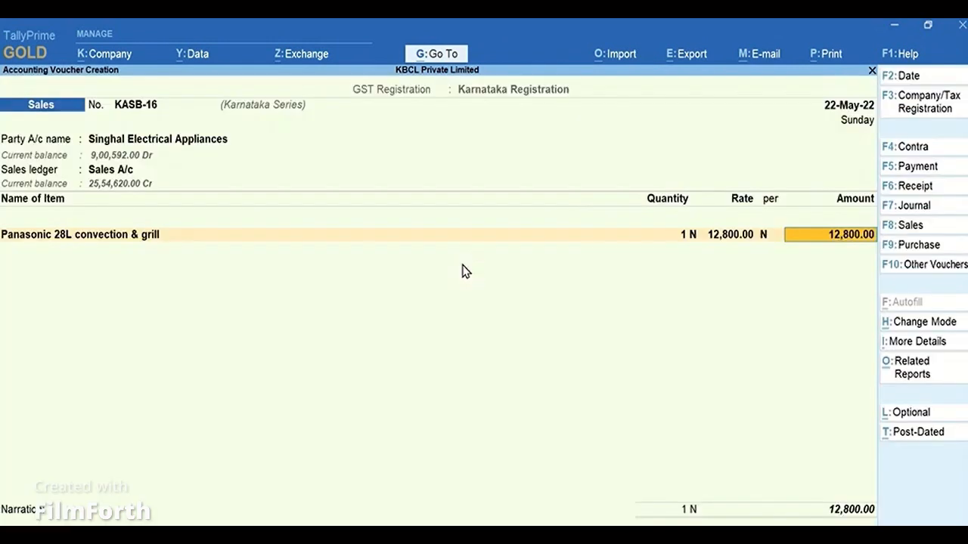
{"action": "key", "text": "Return"}
{"action": "key", "text": "Return"}
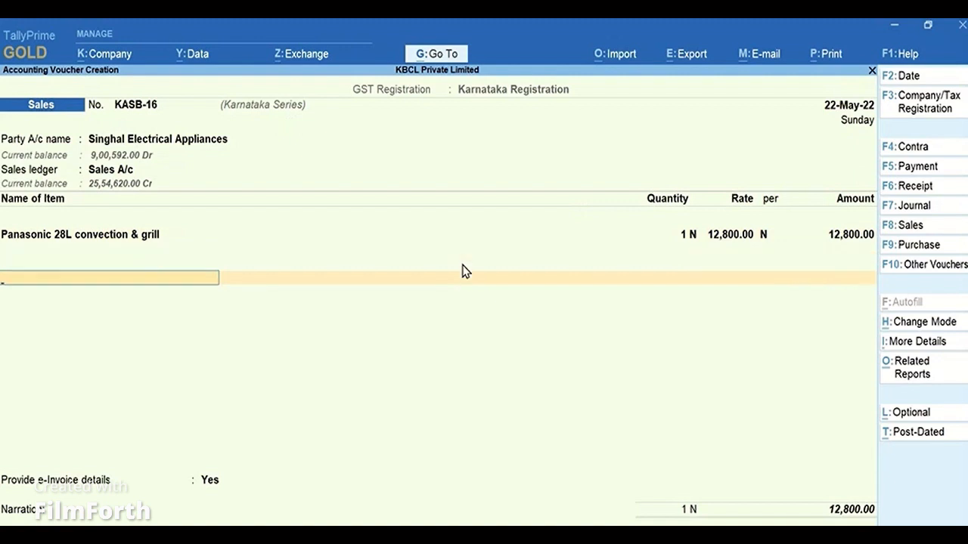
{"action": "type", "text": "Igs"}
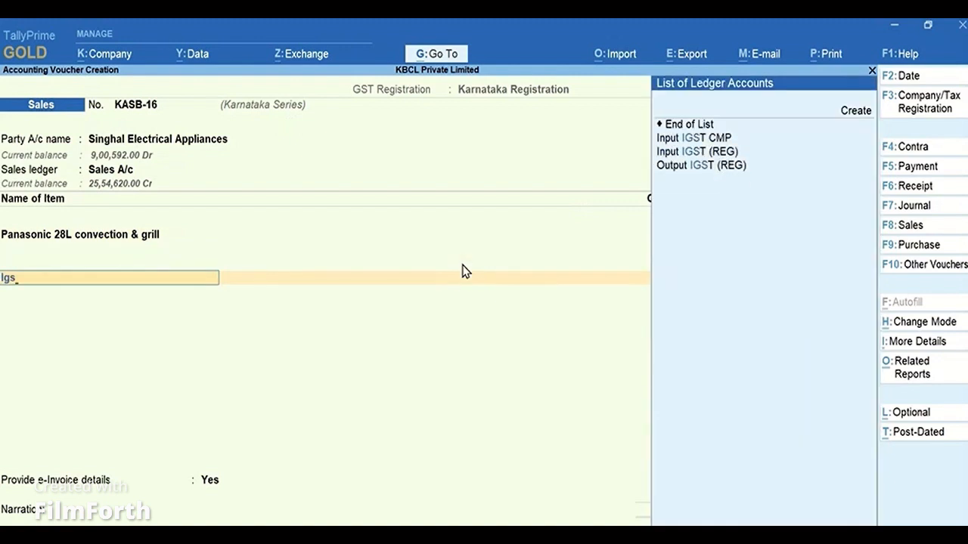
{"action": "key", "text": "Down"}
{"action": "key", "text": "Down"}
{"action": "key", "text": "Return"}
{"action": "key", "text": "Return"}
{"action": "key", "text": "Return"}
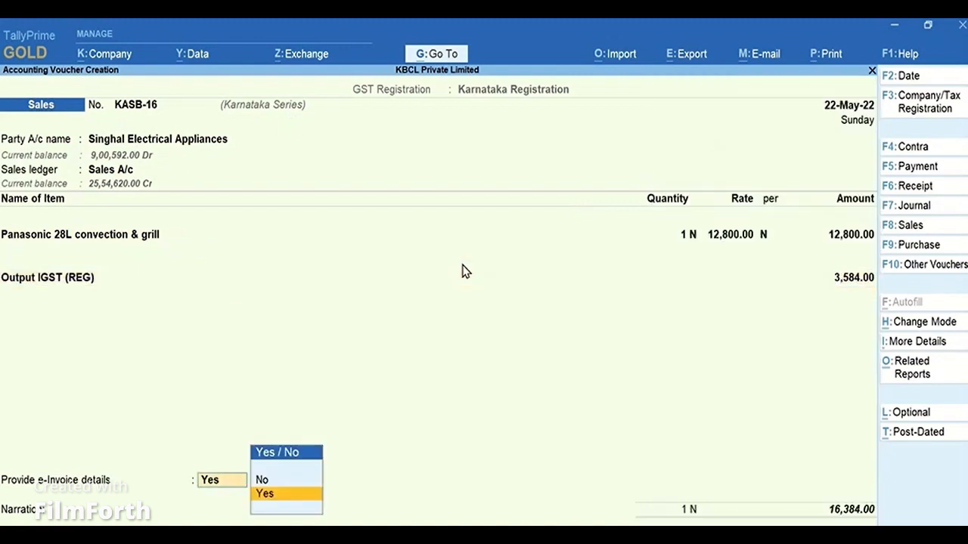
{"action": "key", "text": "n"}
Accept the New Ref bill-wise allocation for the full amount and save the sales voucher.
{"action": "key", "text": "Return"}
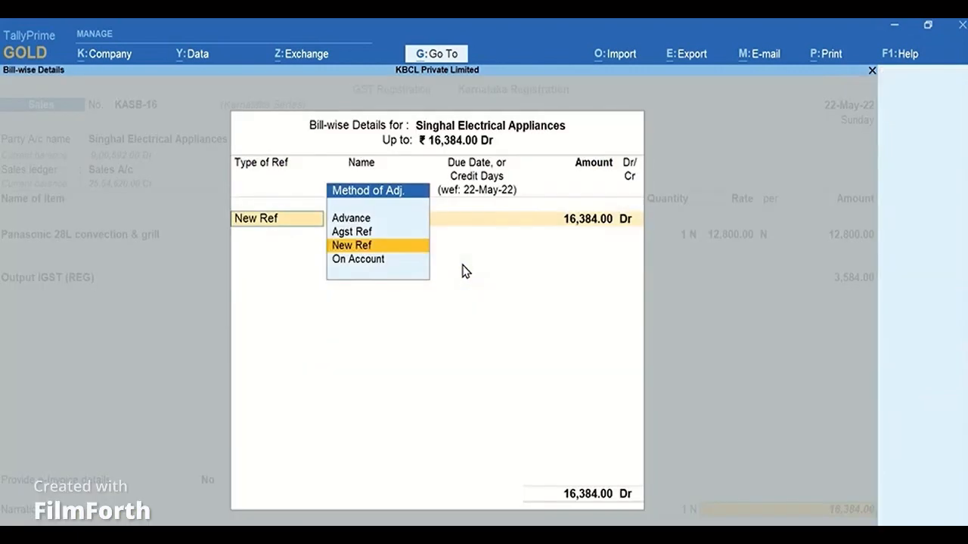
{"action": "key", "text": "Return"}
{"action": "key", "text": "Return"}
{"action": "key", "text": "Return"}
{"action": "key", "text": "Return"}
{"action": "key", "text": "Return"}
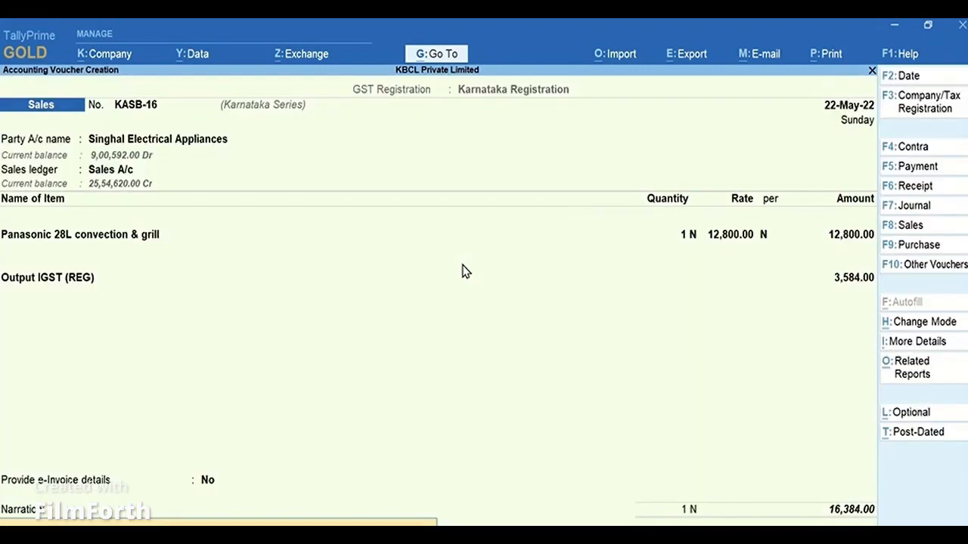
{"action": "key", "text": "Return"}
Close the next voucher entry and open the B2B Invoices summary in the GSTR-1 report.
{"action": "key", "text": "Return"}
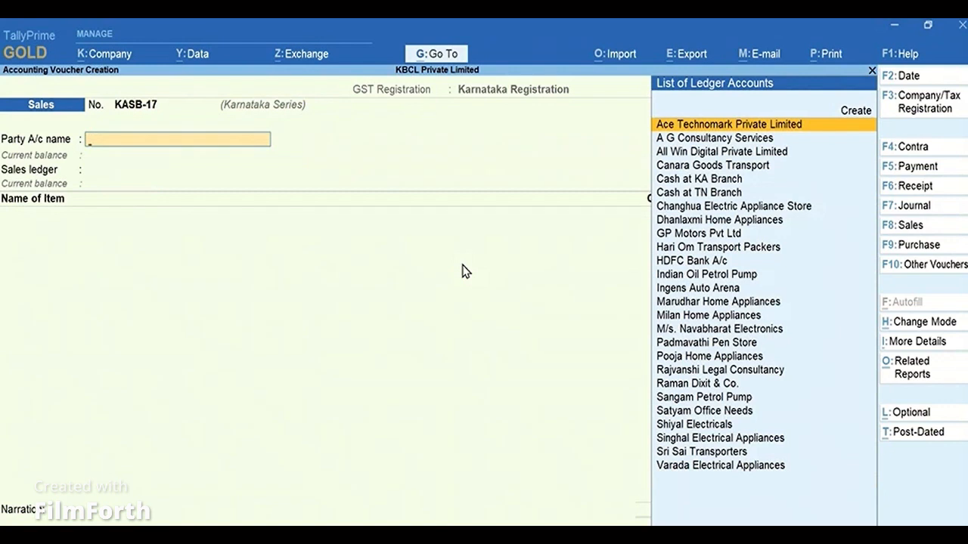
{"action": "key", "text": "Escape"}
{"action": "key", "text": "Return"}
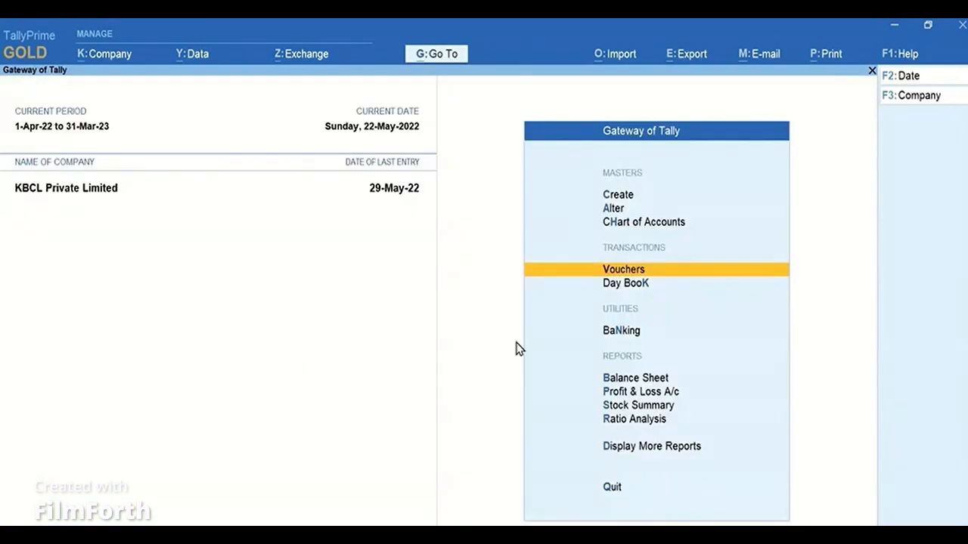
{"action": "left_click", "coordinate": [717, 448]}
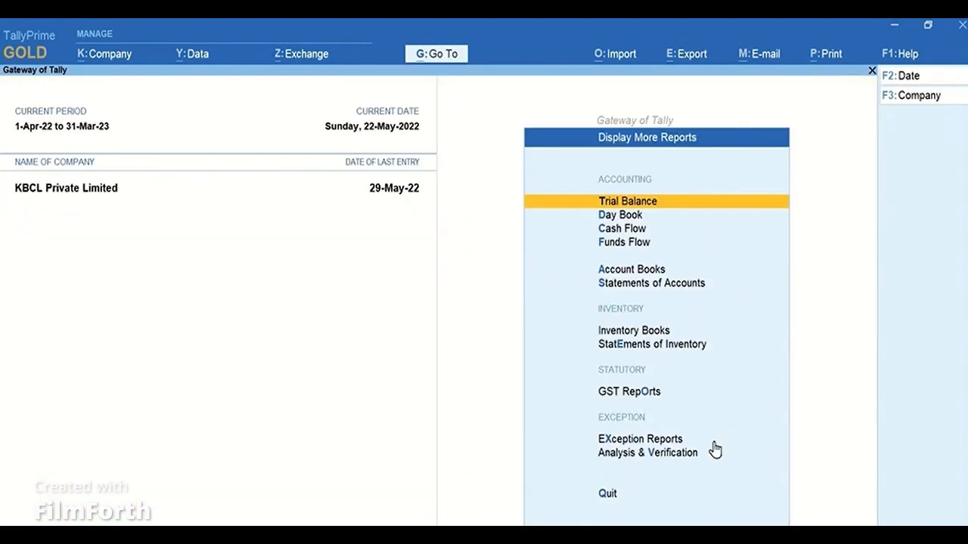
{"action": "left_click", "coordinate": [661, 393]}
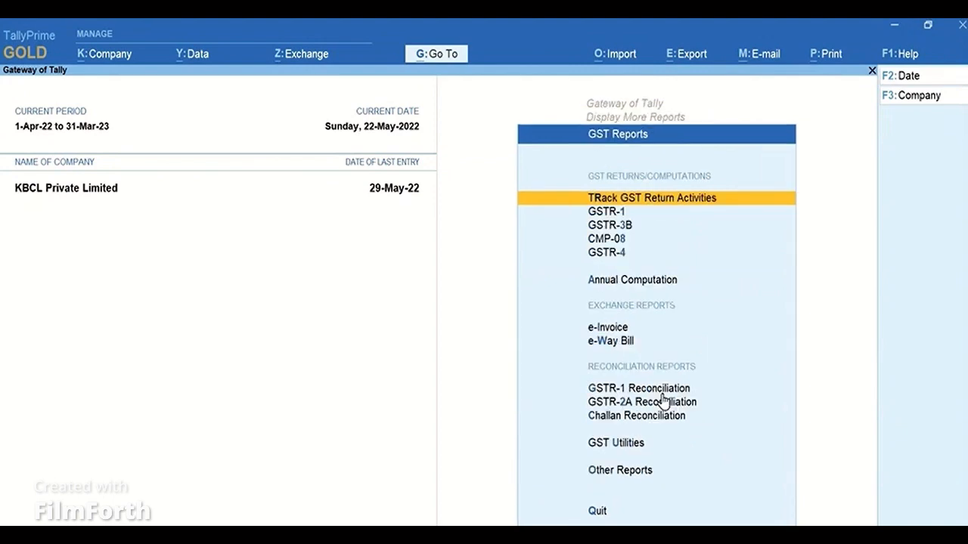
{"action": "left_click", "coordinate": [635, 212]}
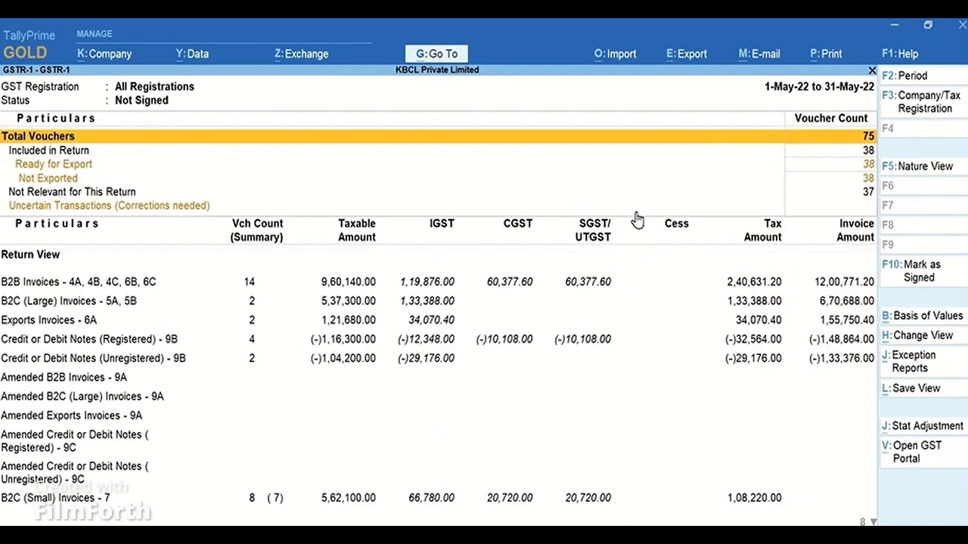
{"action": "left_click", "coordinate": [242, 283]}
{"action": "left_click", "coordinate": [242, 283]}
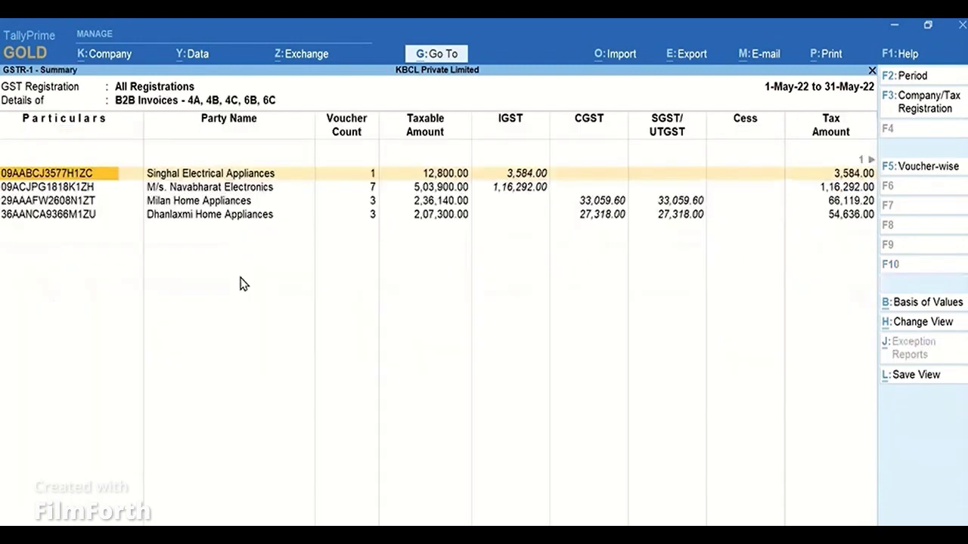
Open the voucher register for Singhal Electrical Appliances from the B2B Invoices summary, then return to the Gateway of Tally.
{"action": "key", "text": "space"}
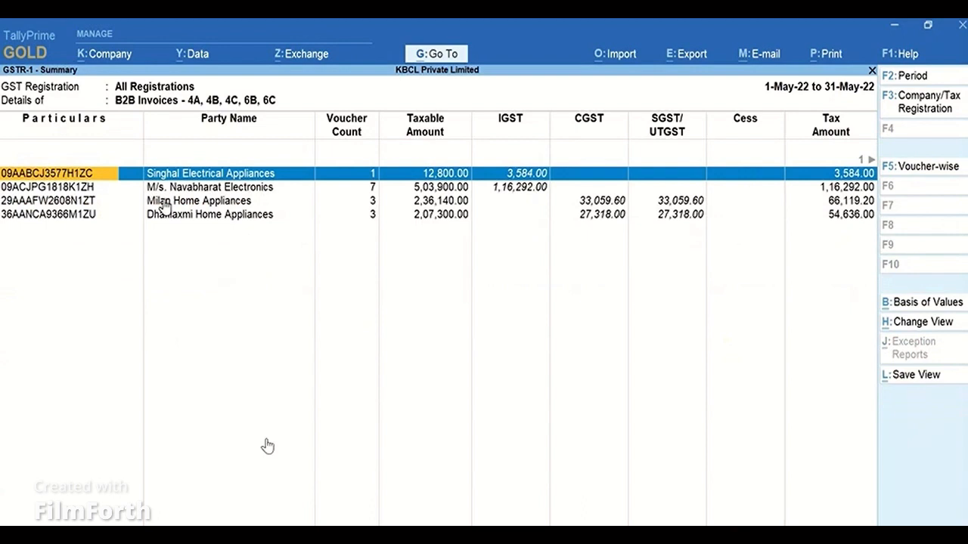
{"action": "left_click", "coordinate": [348, 183]}
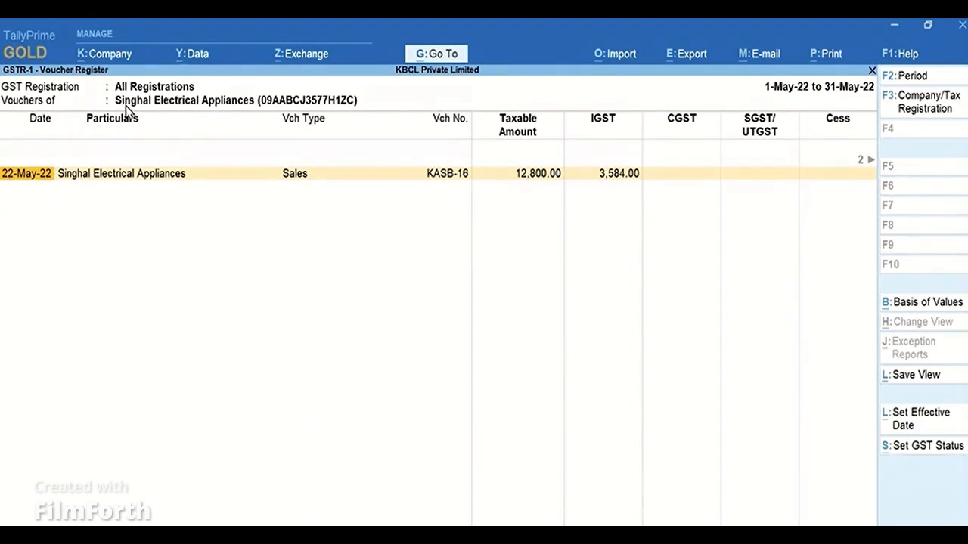
{"action": "key", "text": "Escape"}
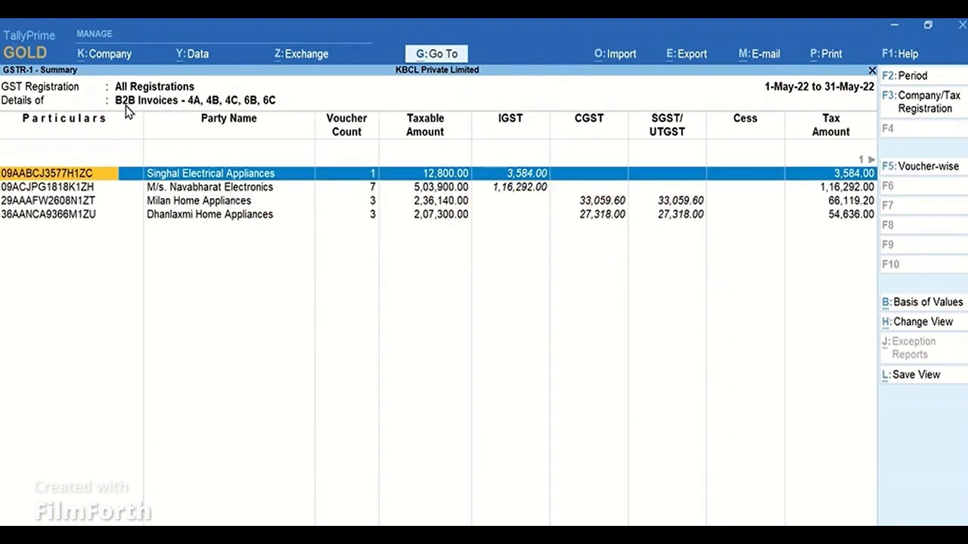
{"action": "key", "text": "Escape"}
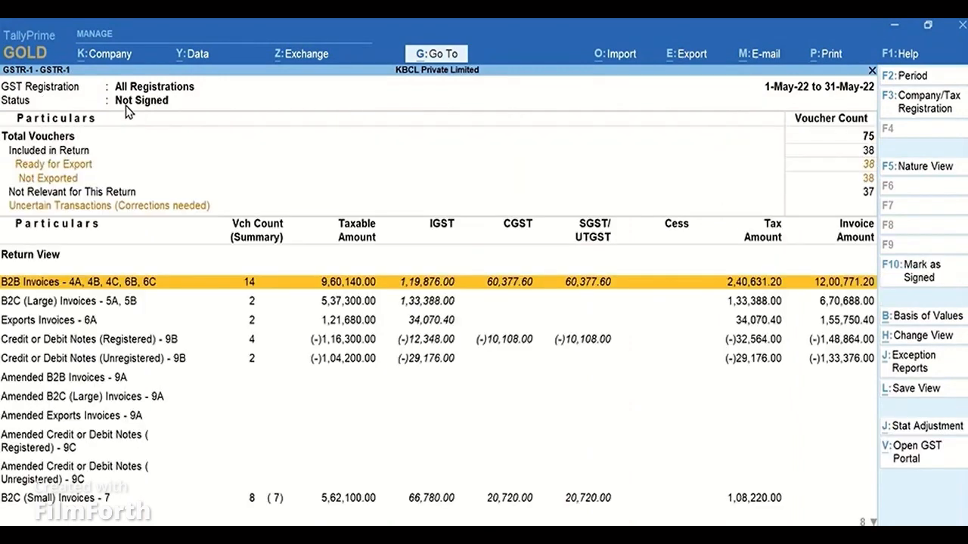
{"action": "key", "text": "Escape"}
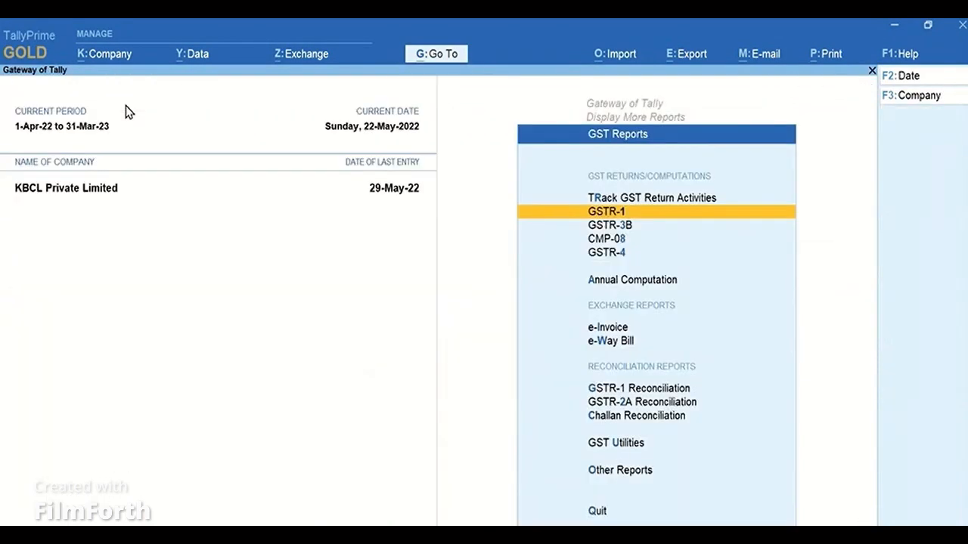
{"action": "key", "text": "Escape"}
{"action": "key", "text": "Escape"}
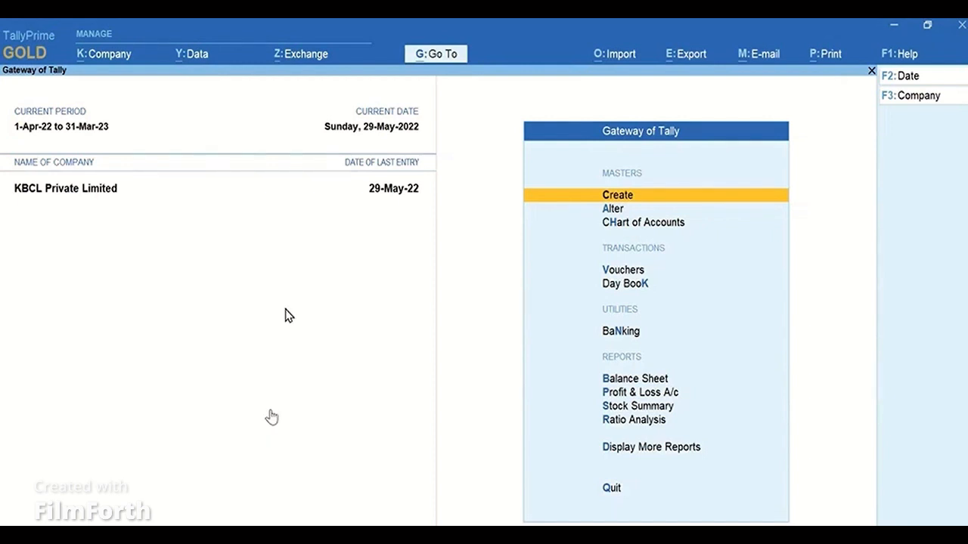
Change the Telangana Registration's registration type to Composition in the company's GST features.
{"action": "key", "text": "F11"}
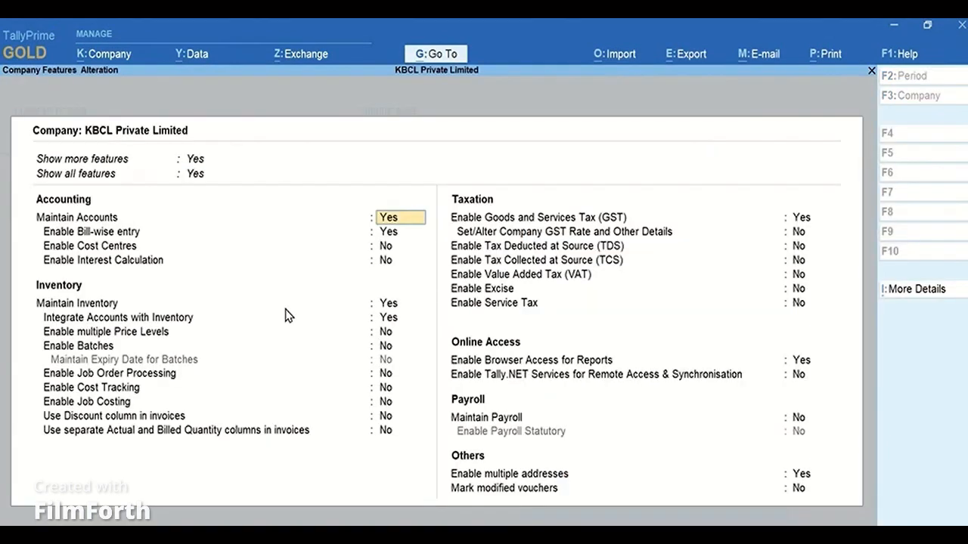
{"action": "left_click", "coordinate": [811, 219]}
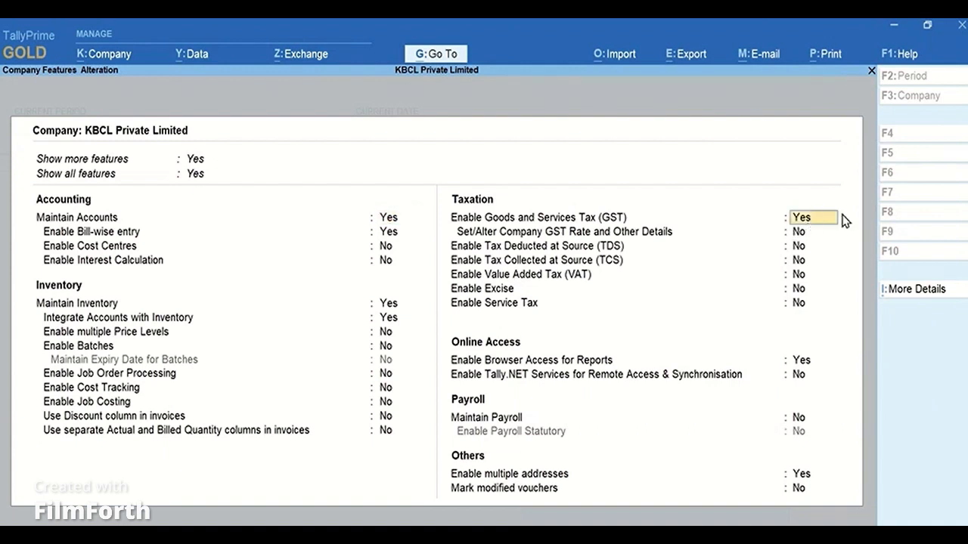
{"action": "key", "text": "Return"}
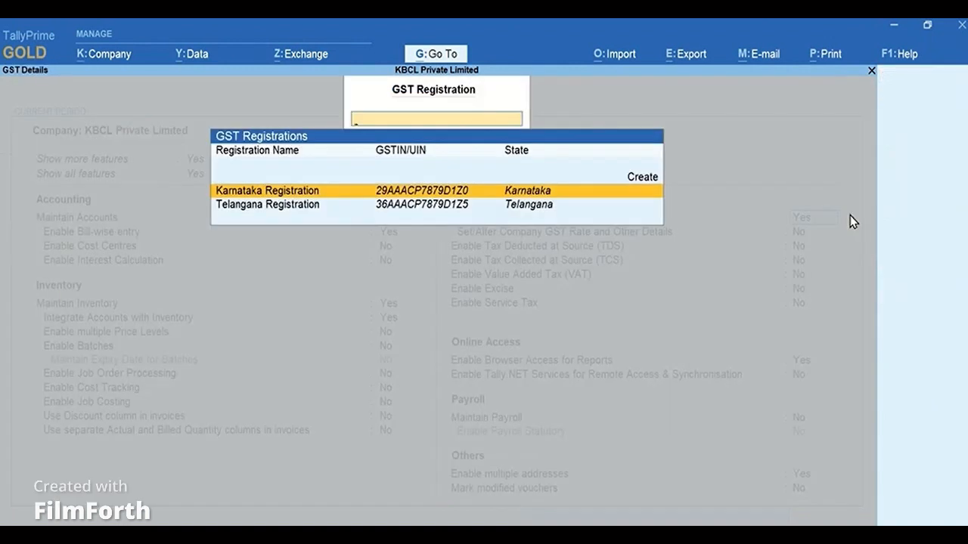
{"action": "left_click", "coordinate": [303, 208]}
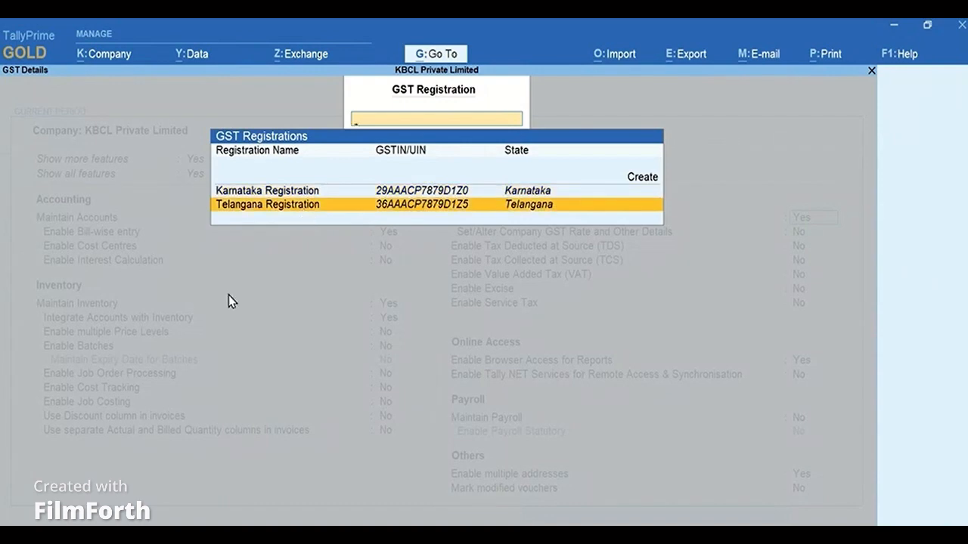
{"action": "key", "text": "Return"}
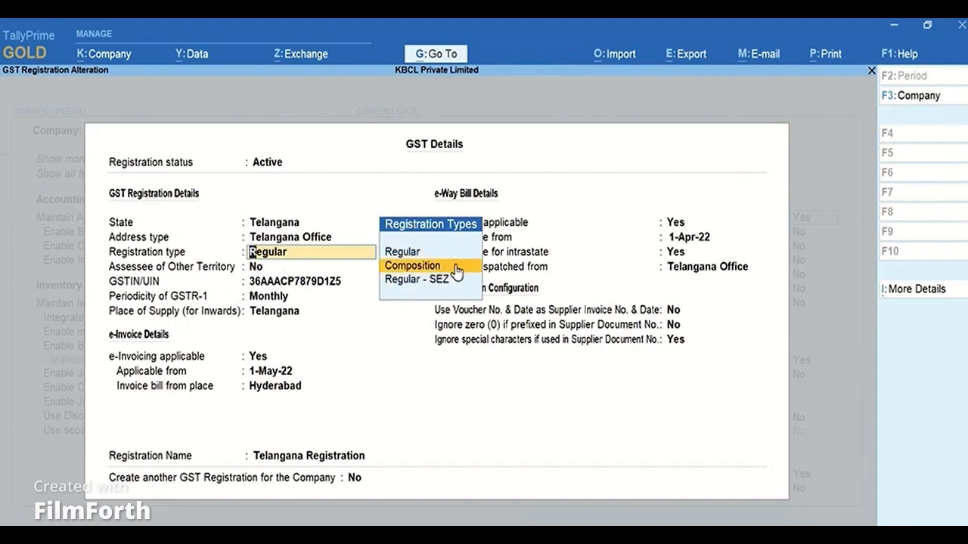
{"action": "key", "text": "Return"}
{"action": "key", "text": "Return"}
{"action": "key", "text": "Return"}
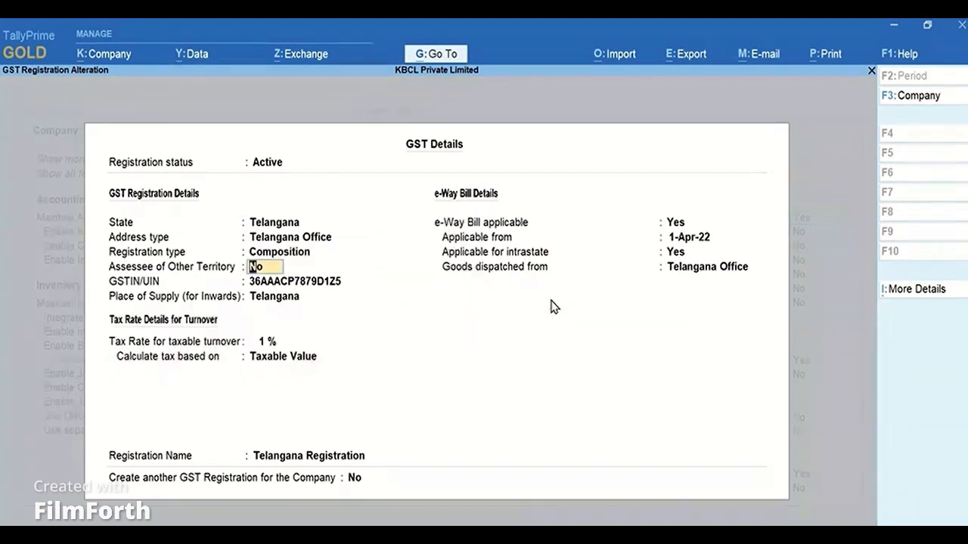
Set the effective date of the revised GST details to 1-June, accept the registration and save the company features.
{"action": "key", "text": "ctrl+a"}
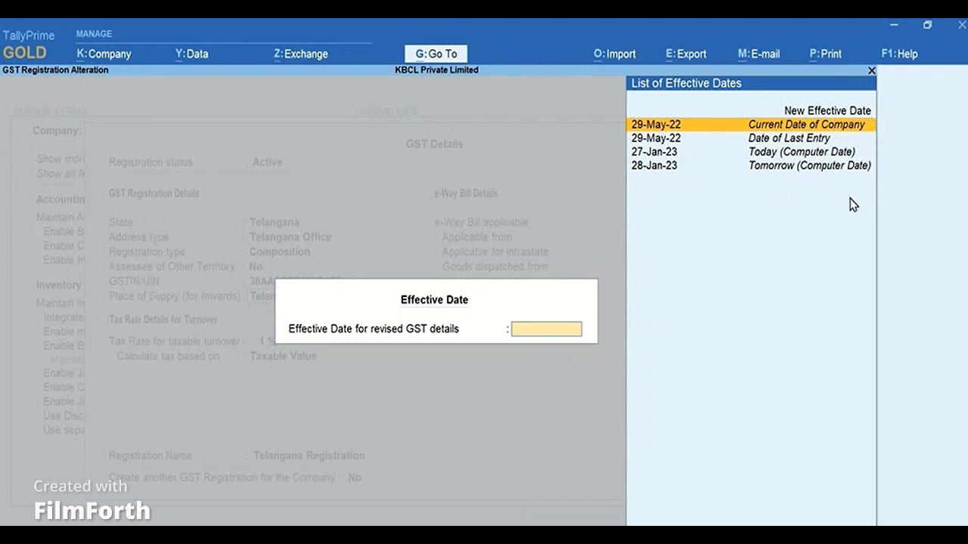
{"action": "key", "text": "Up"}
{"action": "key", "text": "Return"}
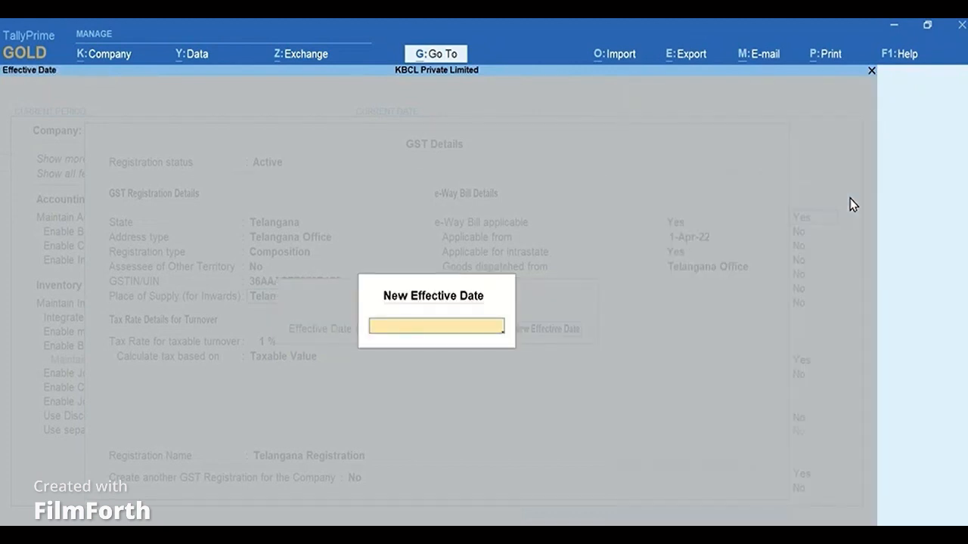
{"action": "type", "text": "1-June"}
{"action": "key", "text": "Return"}
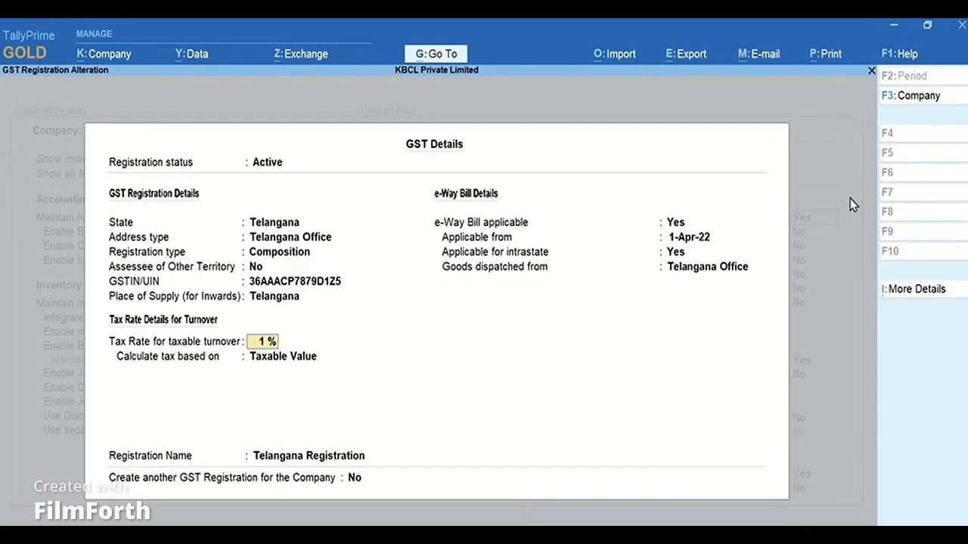
{"action": "key", "text": "Return"}
{"action": "key", "text": "Return"}
{"action": "key", "text": "Return"}
{"action": "key", "text": "Return"}
{"action": "key", "text": "Return"}
{"action": "key", "text": "Return"}
{"action": "key", "text": "Return"}
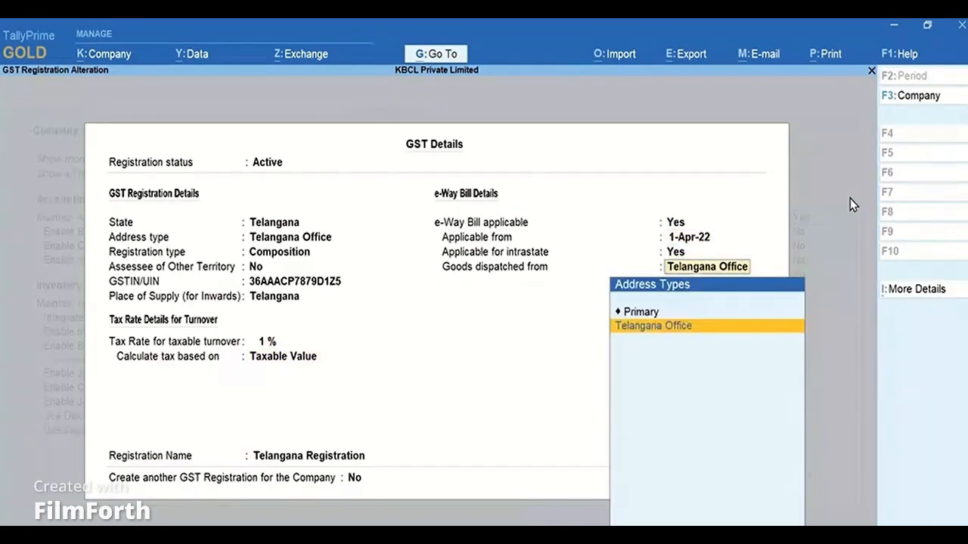
{"action": "key", "text": "Return"}
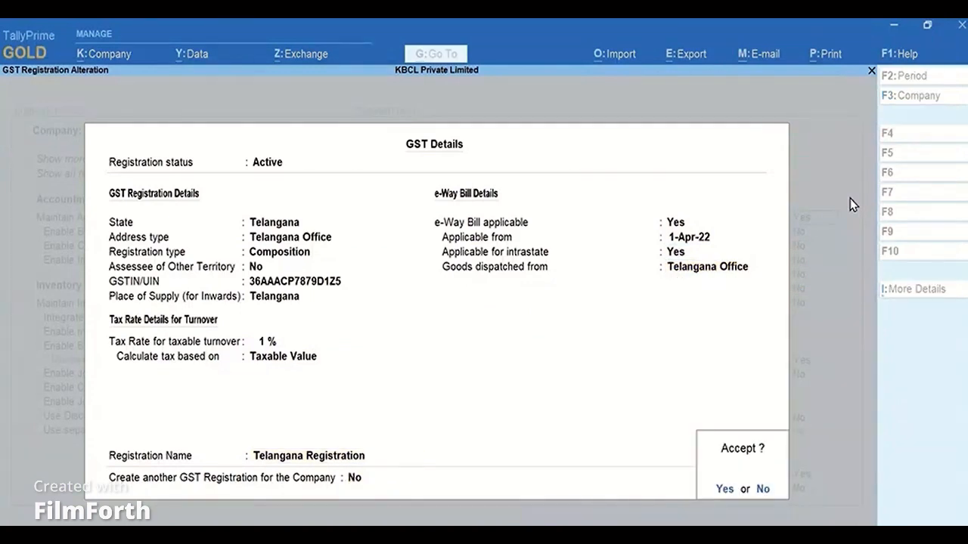
{"action": "left_click", "coordinate": [724, 490]}
{"action": "key", "text": "Escape"}
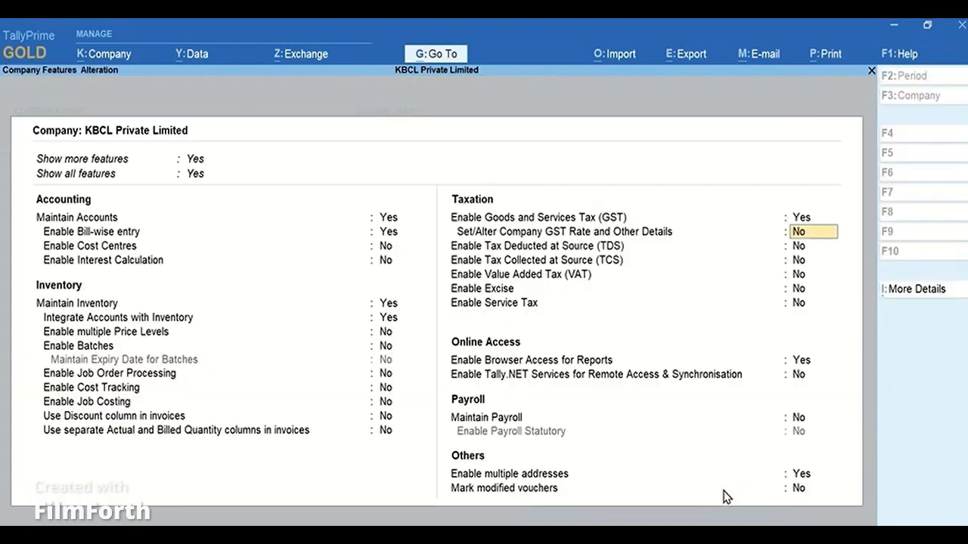
{"action": "key", "text": "ctrl+a"}
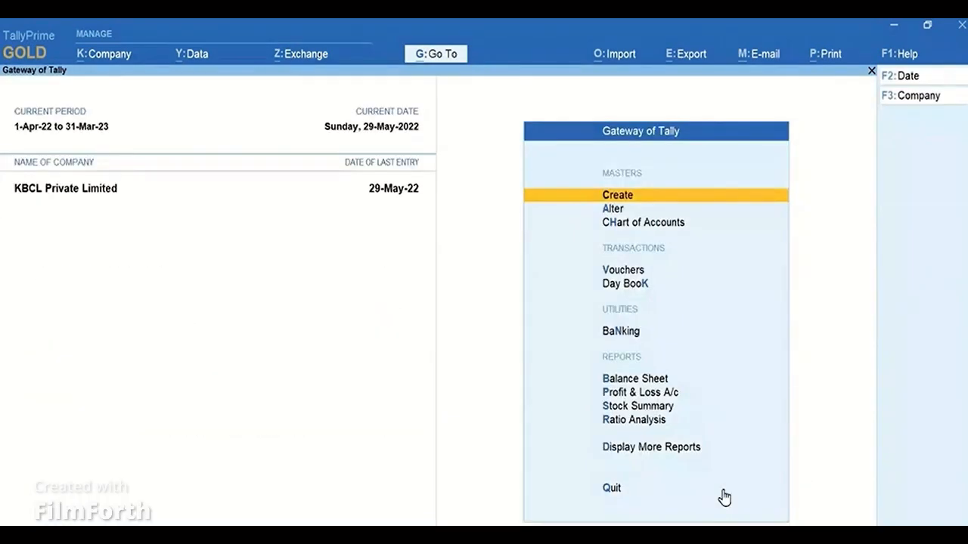
Browse the GST Reports menu to examine the CMP-08 and GSTR-4 composition returns.
{"action": "left_click", "coordinate": [696, 450]}
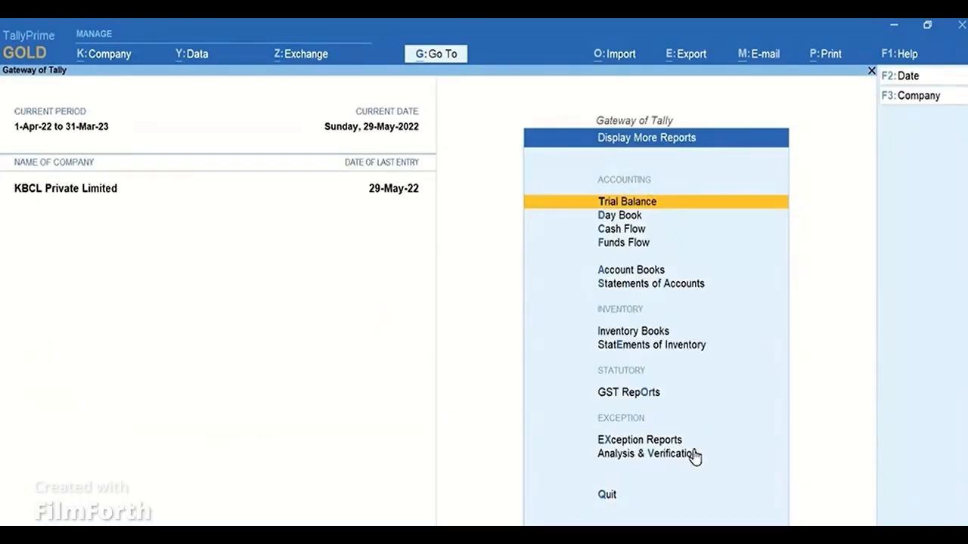
{"action": "left_click", "coordinate": [660, 394]}
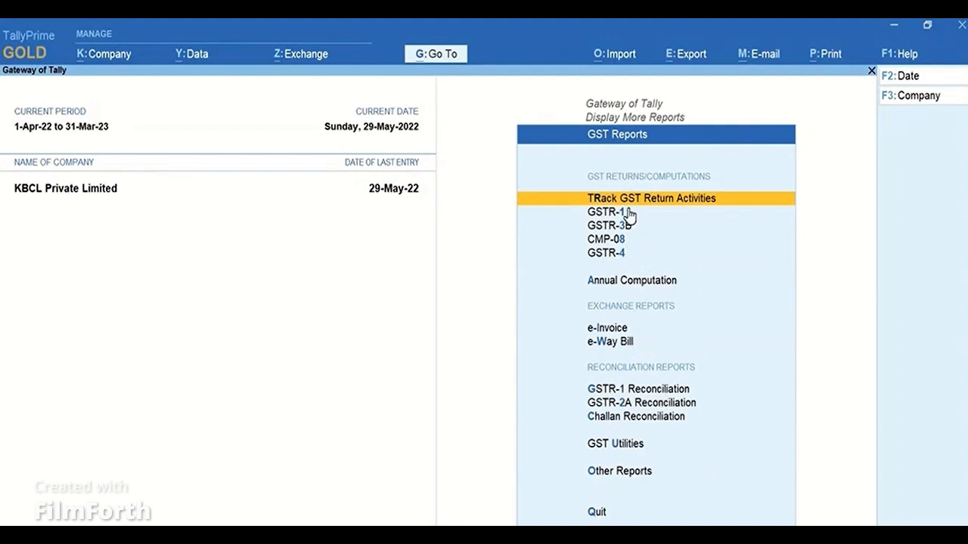
{"action": "key", "text": "Escape"}
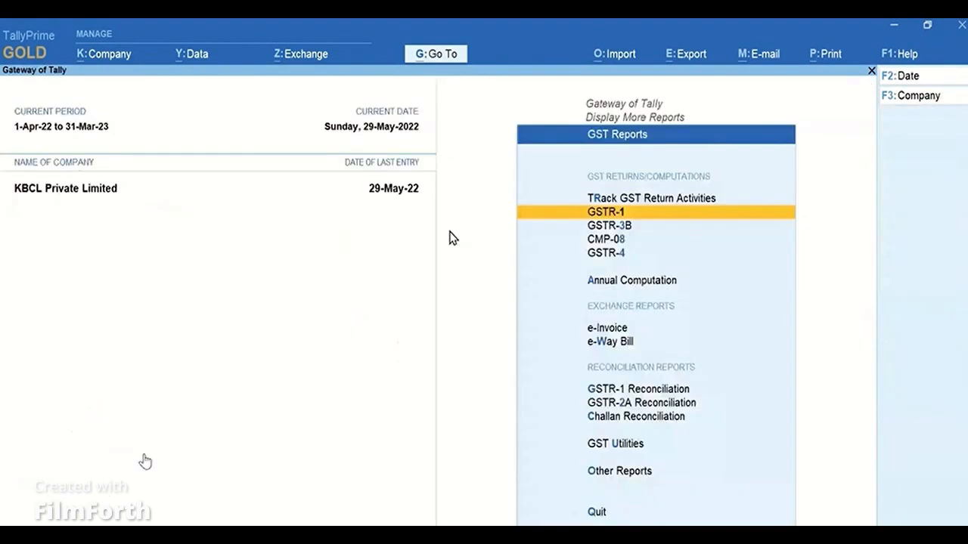
{"action": "key", "text": "Down"}
{"action": "key", "text": "Down"}
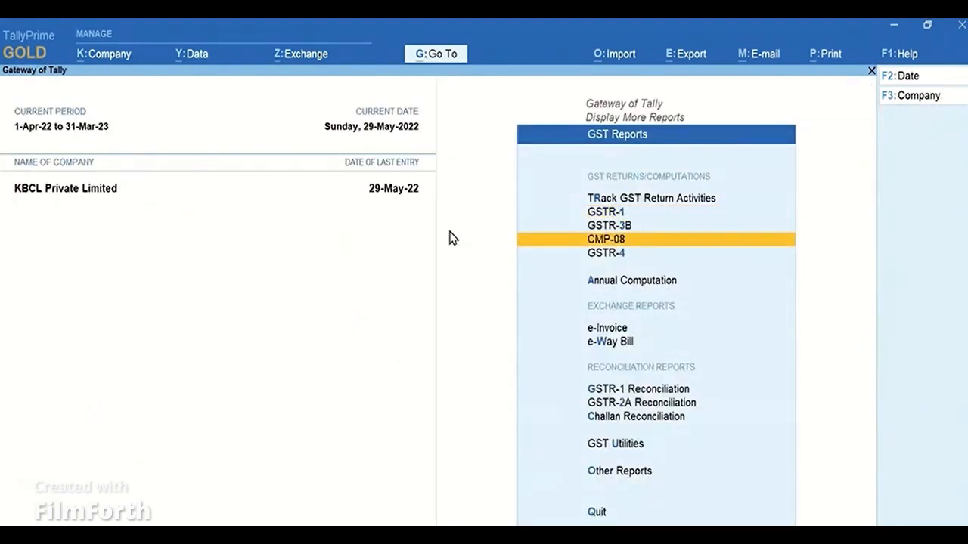
{"action": "key", "text": "Down"}
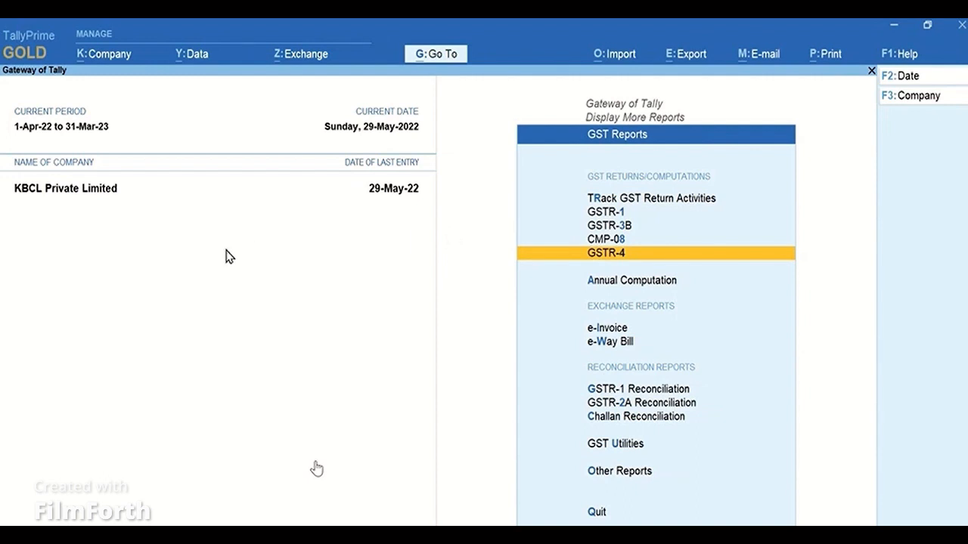
{"action": "key", "text": "Escape"}
{"action": "key", "text": "Escape"}
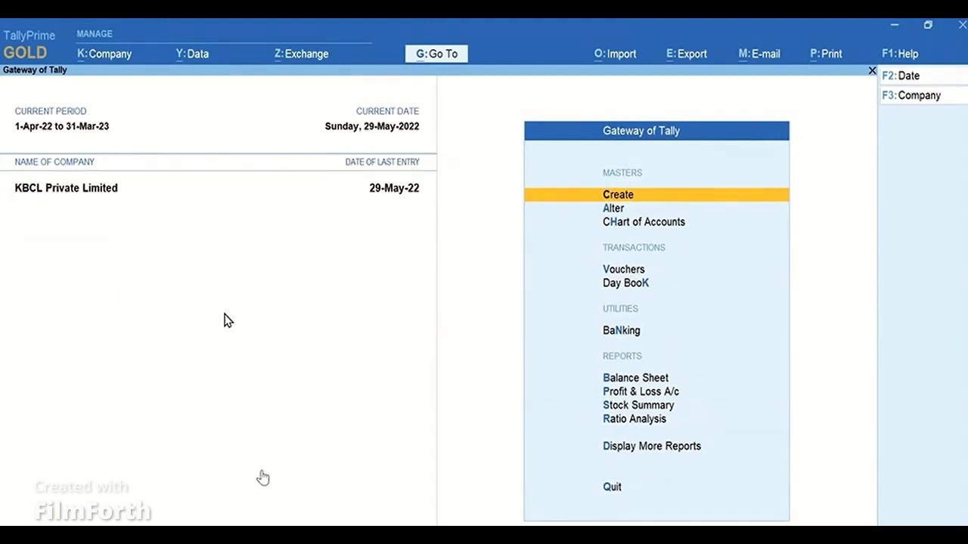
Set the Telangana Registration's status to Inactive in the company's GST features.
{"action": "key", "text": "F11"}
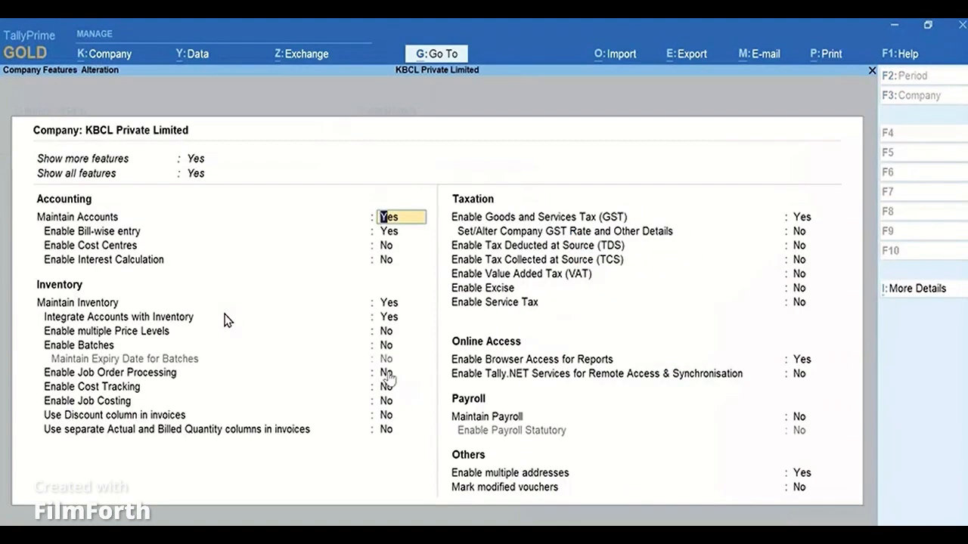
{"action": "left_click", "coordinate": [816, 224]}
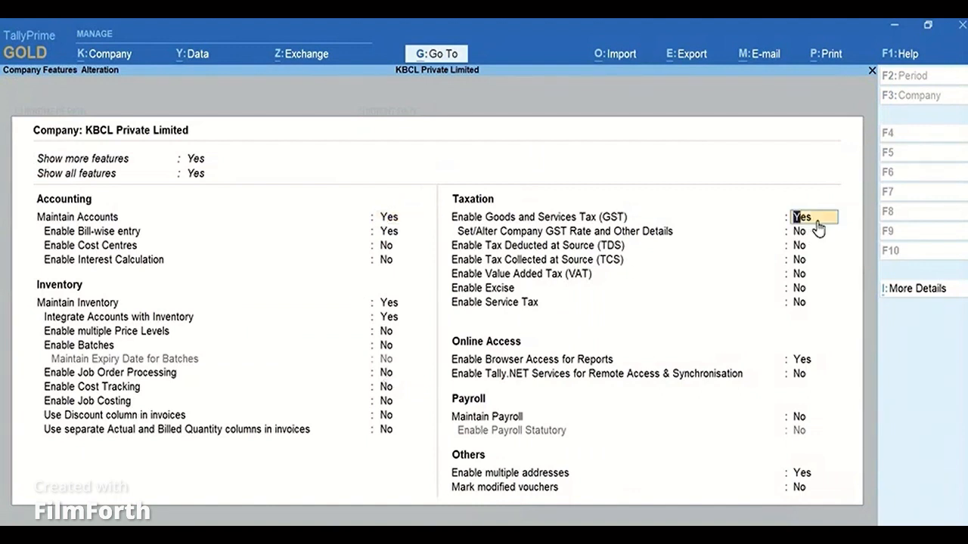
{"action": "key", "text": "Return"}
{"action": "key", "text": "Down"}
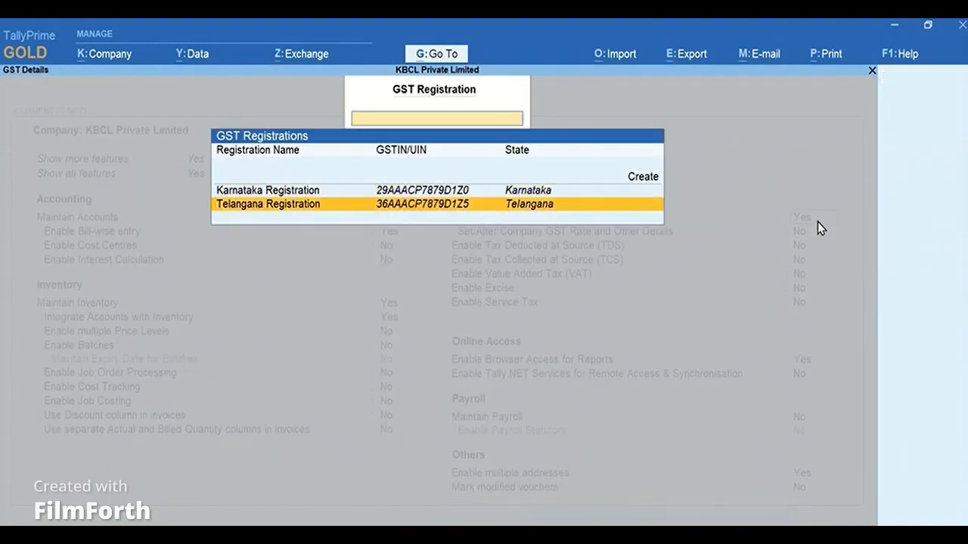
{"action": "key", "text": "Return"}
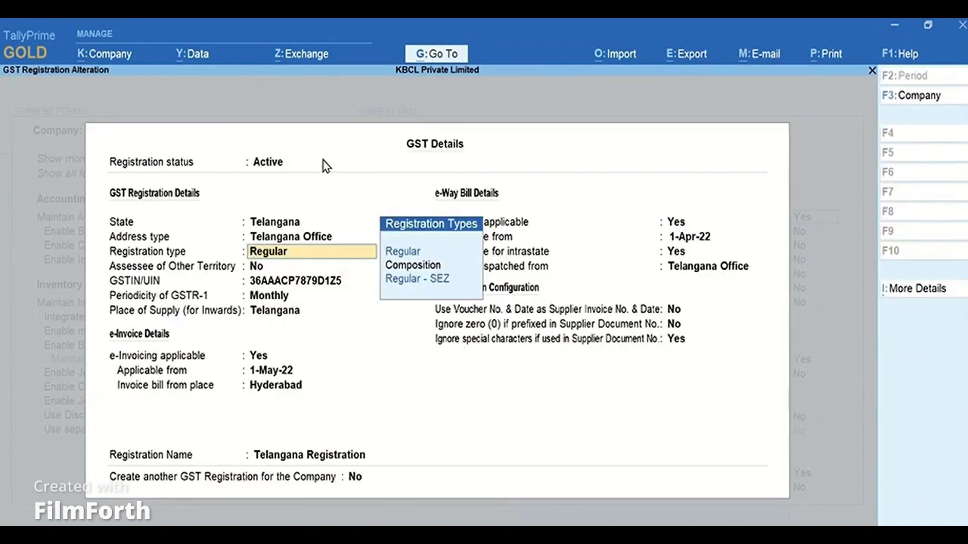
{"action": "left_click", "coordinate": [292, 167]}
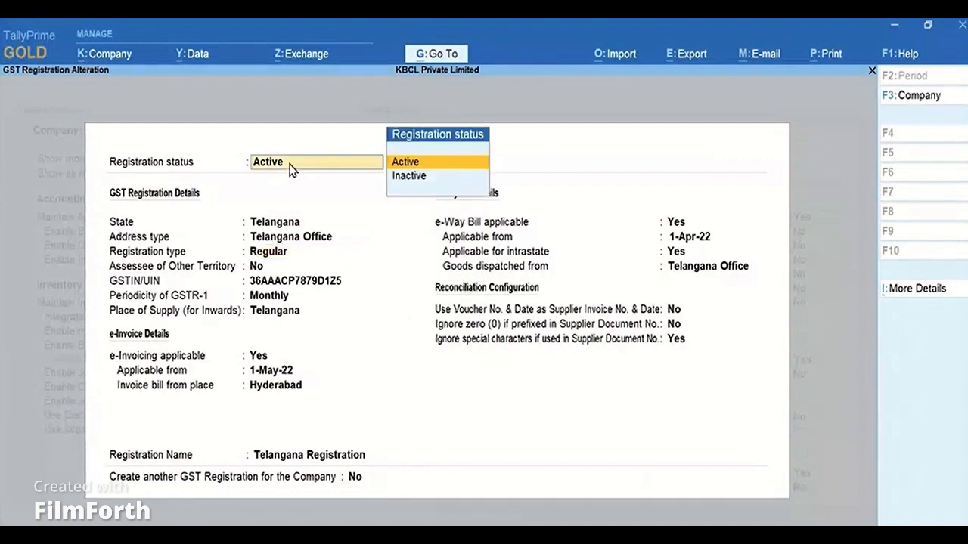
{"action": "key", "text": "Down"}
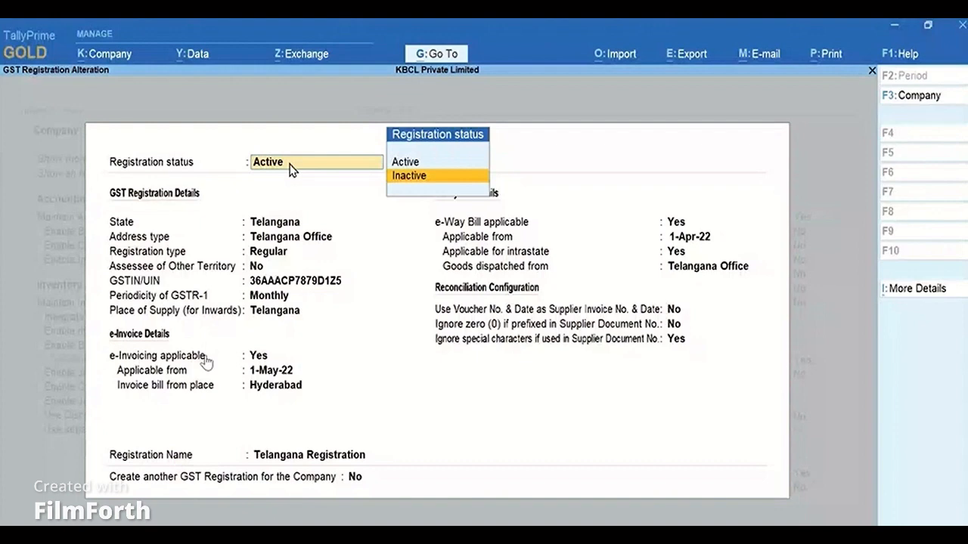
{"action": "key", "text": "Return"}
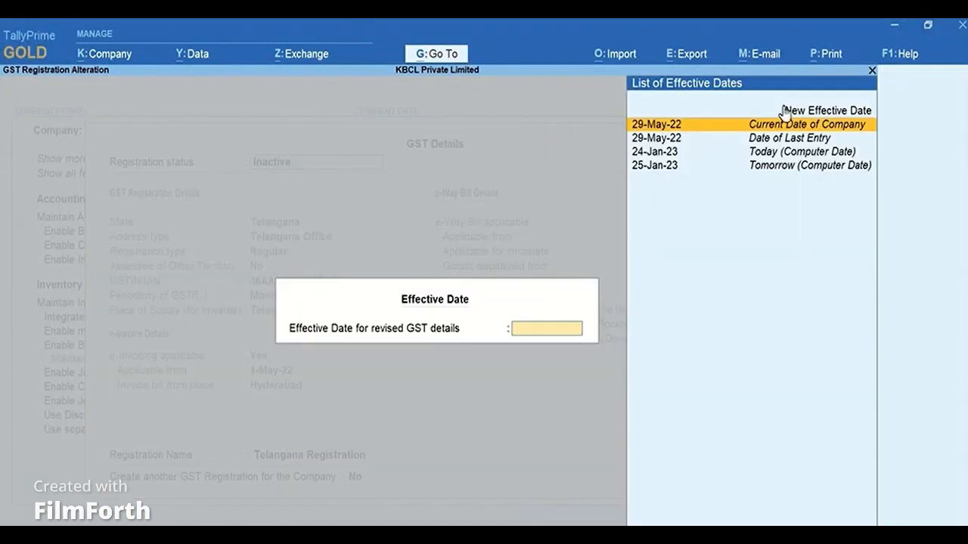
Enter 1-June as the new effective date and accept the revised Telangana Registration.
{"action": "left_click", "coordinate": [871, 112]}
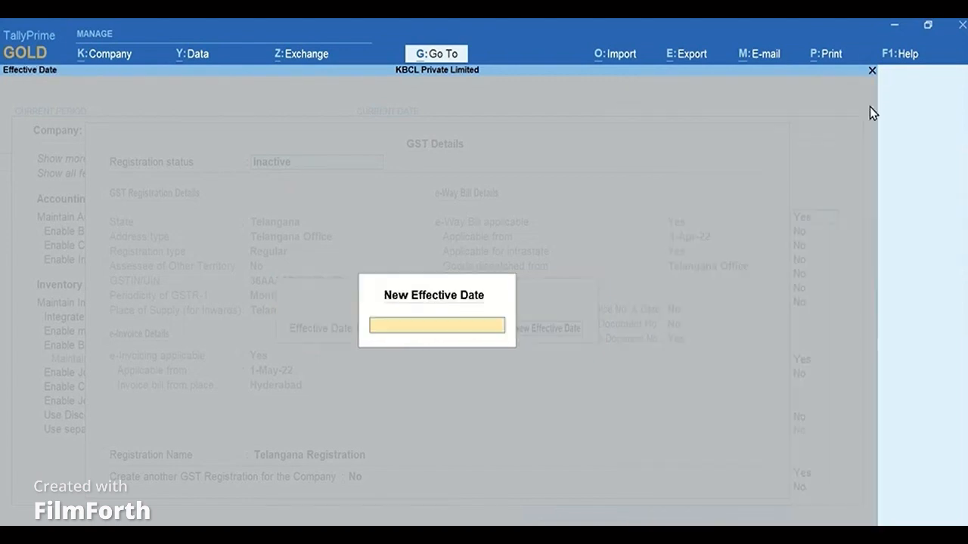
{"action": "type", "text": "1-June"}
{"action": "key", "text": "Return"}
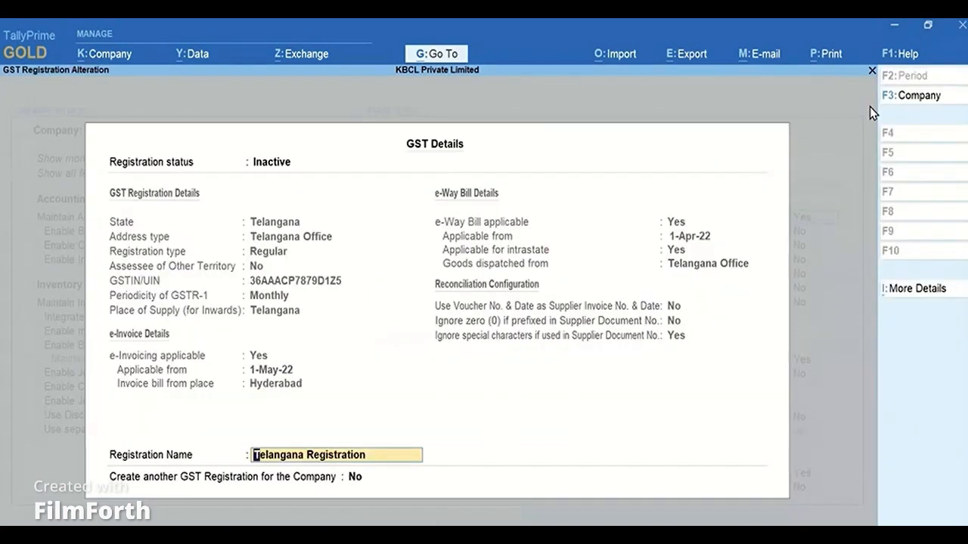
{"action": "key", "text": "Return"}
{"action": "key", "text": "Return"}
{"action": "key", "text": "Return"}
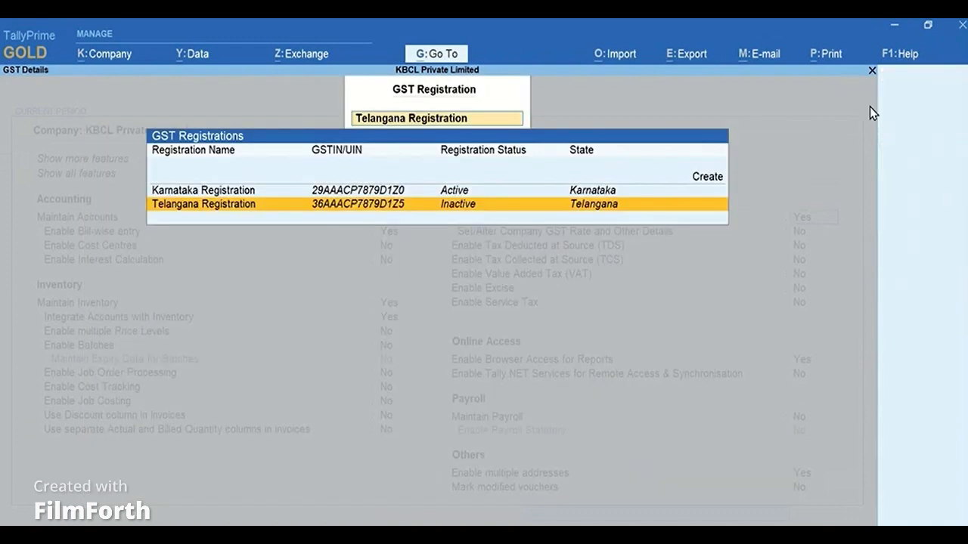
Close the GST registrations list and save the company features.
{"action": "key", "text": "Escape"}
{"action": "key", "text": "Escape"}
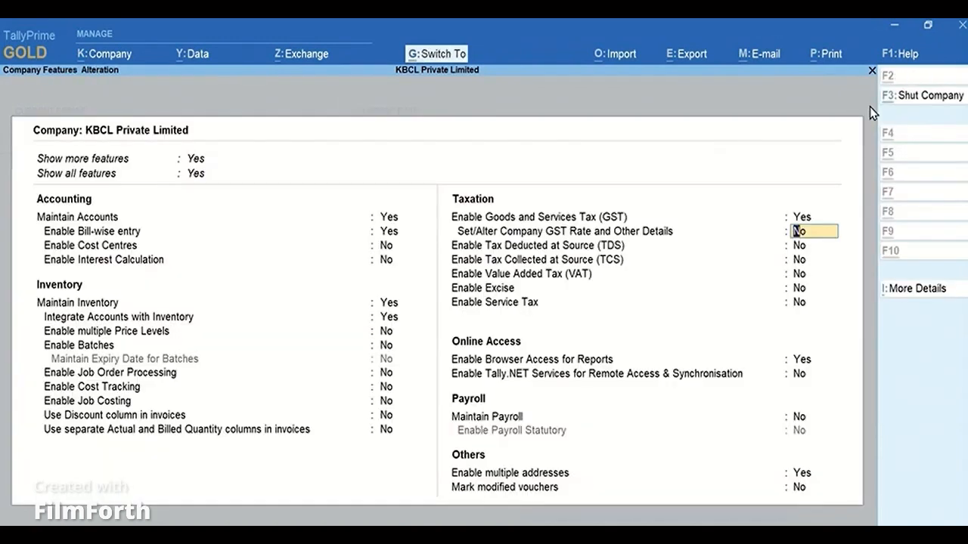
{"action": "key", "text": "ctrl+a"}
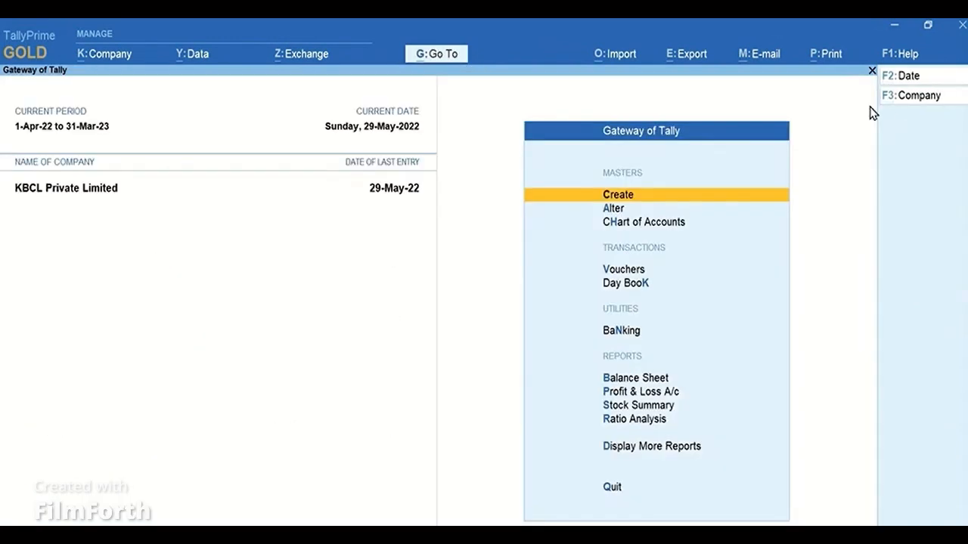
Start a Telangana sales voucher dated 4-Jun-22 for Dhanlaxmi Home Appliances with Sales A/c as sales ledger.
{"action": "left_click", "coordinate": [652, 274]}
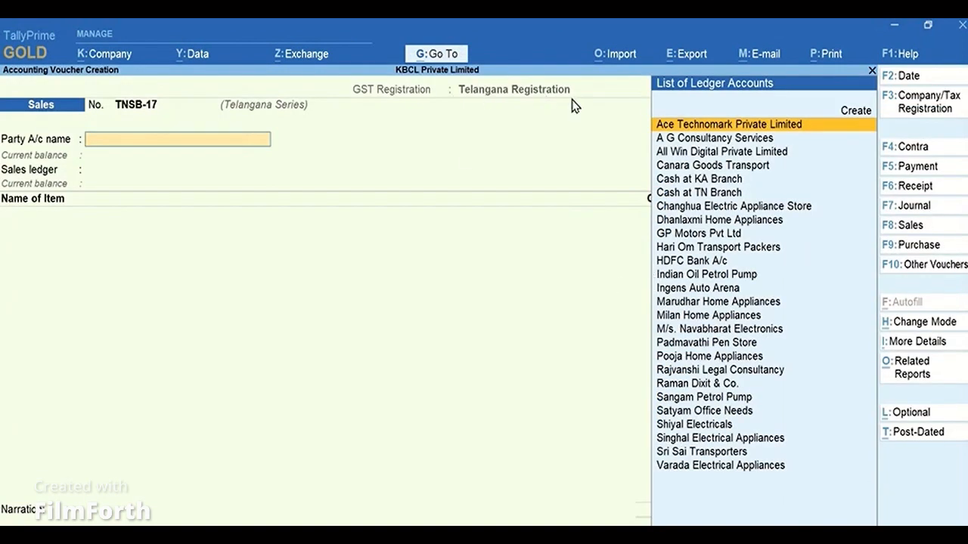
{"action": "left_click", "coordinate": [918, 76]}
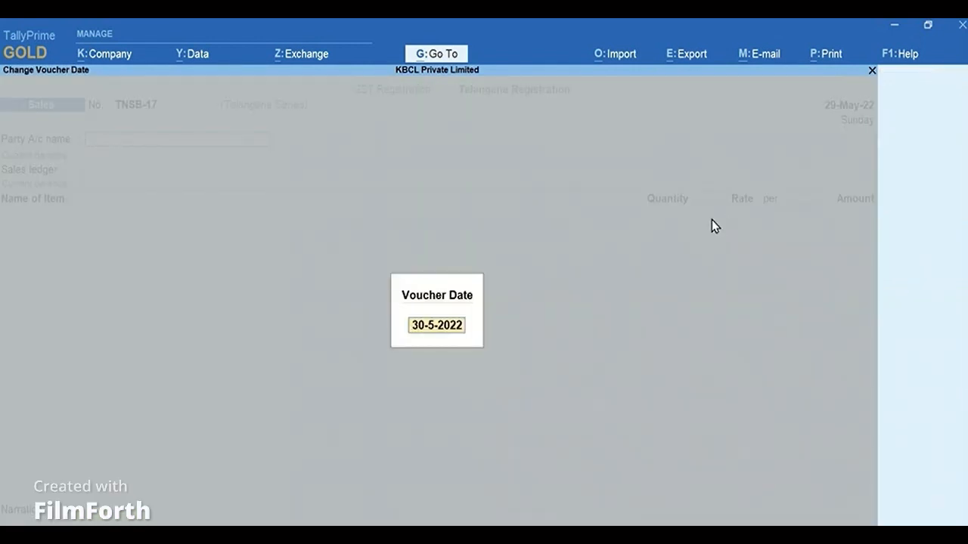
{"action": "type", "text": "4.june"}
{"action": "key", "text": "Return"}
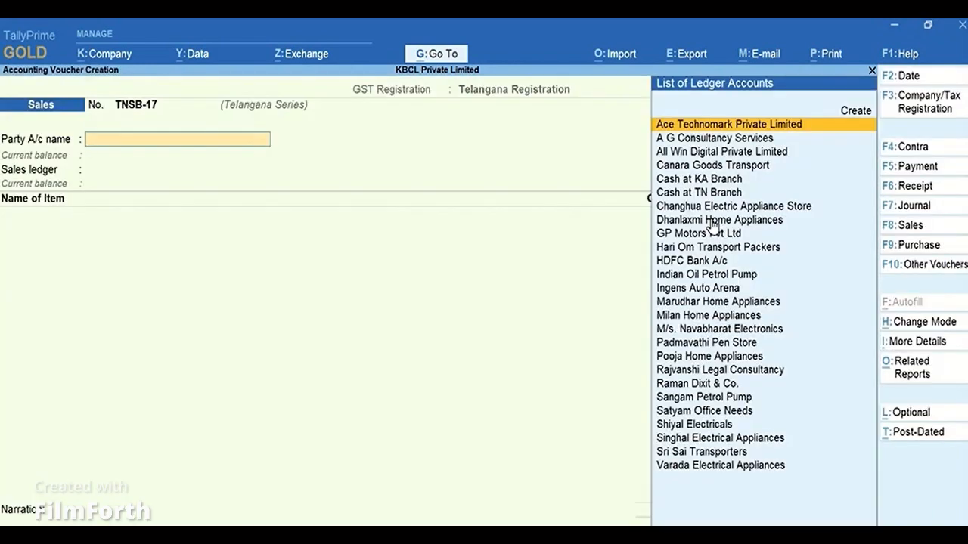
{"action": "type", "text": "Dhan"}
{"action": "key", "text": "Return"}
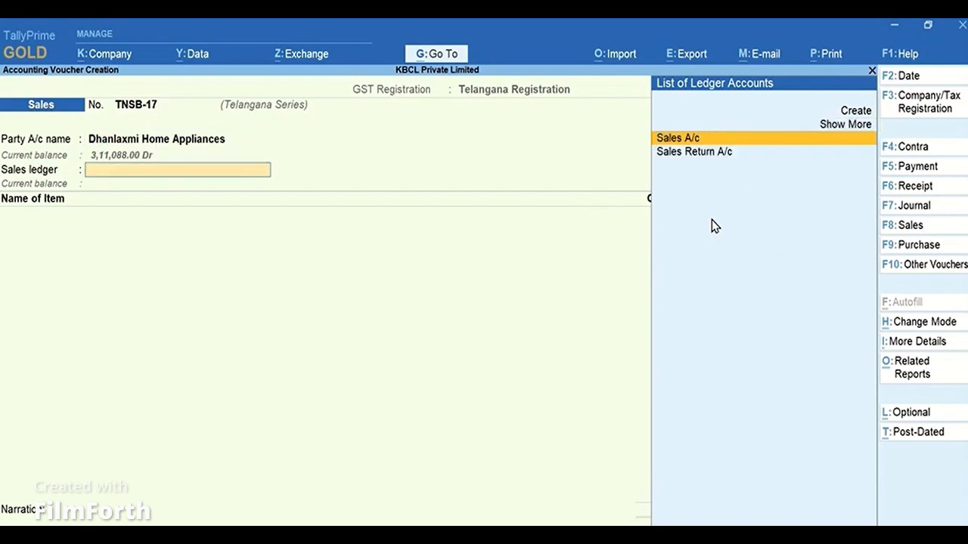
{"action": "key", "text": "Return"}
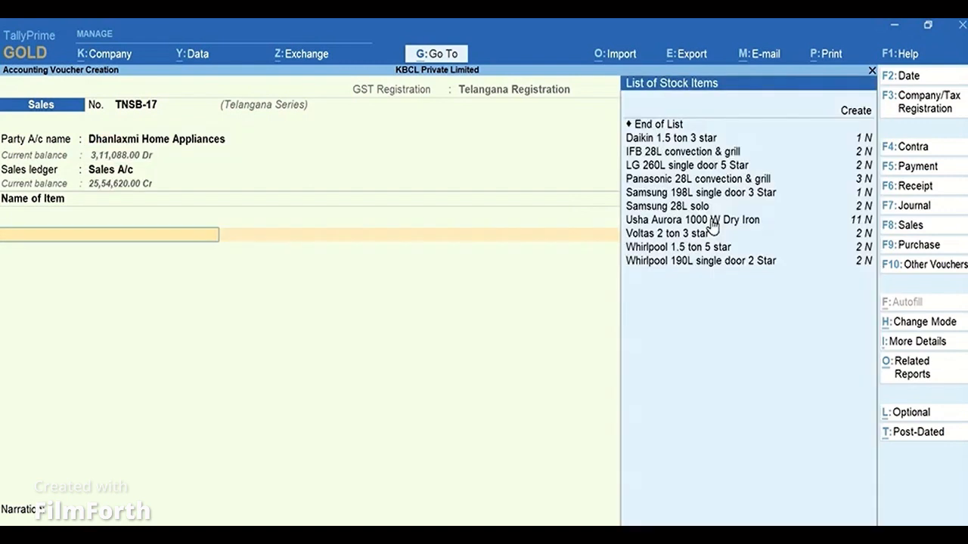
Add 1 N of Panasonic 28L convection & grill at 12,800 with order number Not Applicable.
{"action": "key", "text": "Down"}
{"action": "key", "text": "Down"}
{"action": "key", "text": "Down"}
{"action": "key", "text": "Down"}
{"action": "key", "text": "Return"}
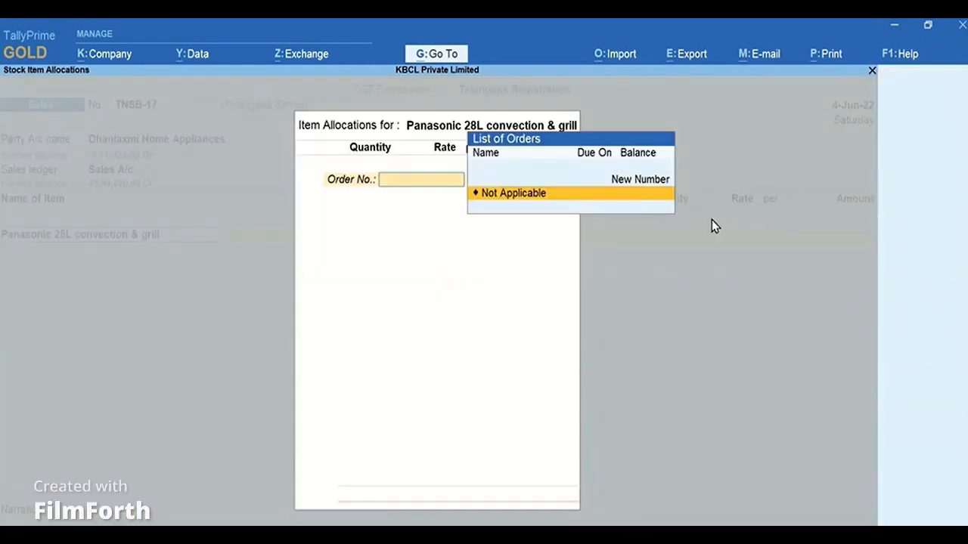
{"action": "key", "text": "Return"}
{"action": "type", "text": "1"}
{"action": "key", "text": "Return"}
{"action": "key", "text": "Return"}
{"action": "key", "text": "Return"}
{"action": "key", "text": "Return"}
{"action": "key", "text": "Return"}
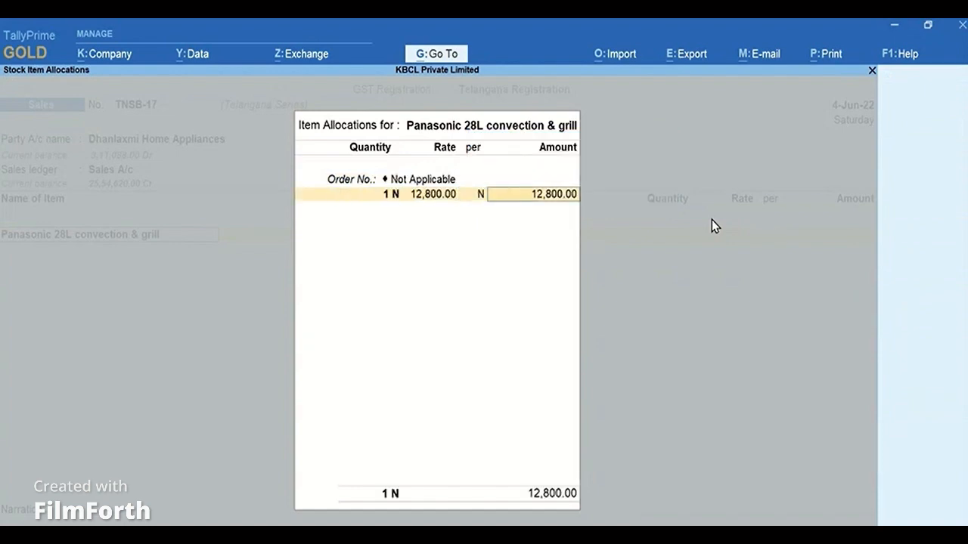
{"action": "key", "text": "Return"}
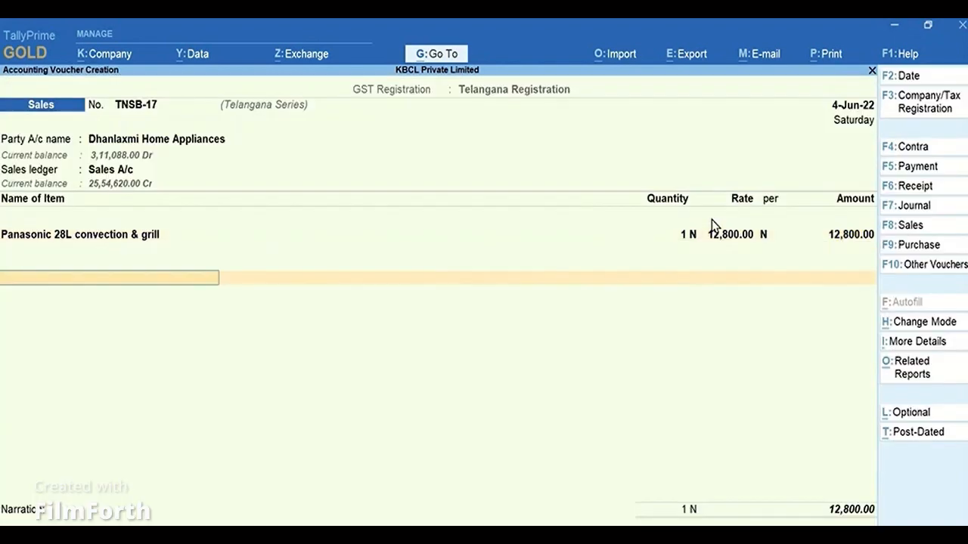
Add Output CGST (REG) and Output SGST (REG) ledgers, then quit the voucher without saving.
{"action": "type", "text": "Cgs"}
{"action": "key", "text": "Down"}
{"action": "key", "text": "Down"}
{"action": "key", "text": "Down"}
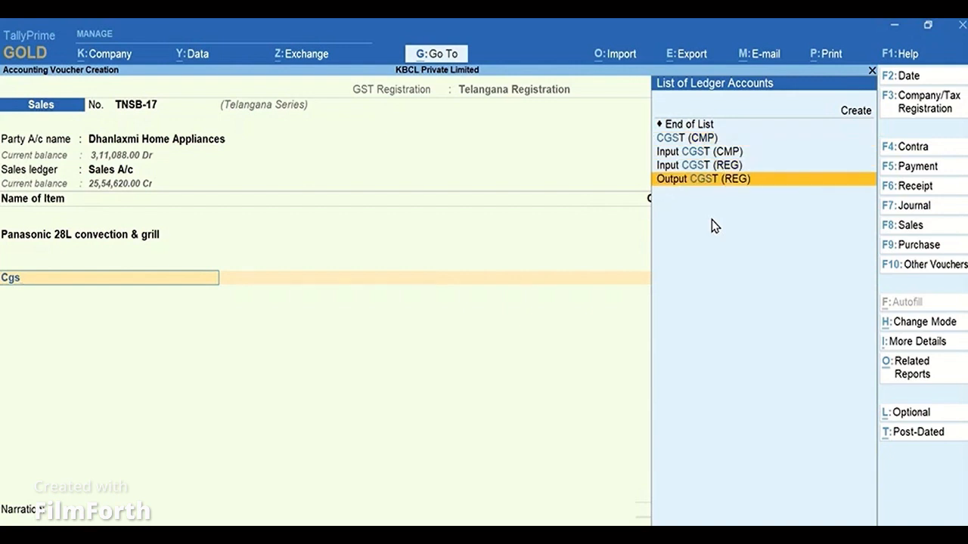
{"action": "key", "text": "Return"}
{"action": "key", "text": "Return"}
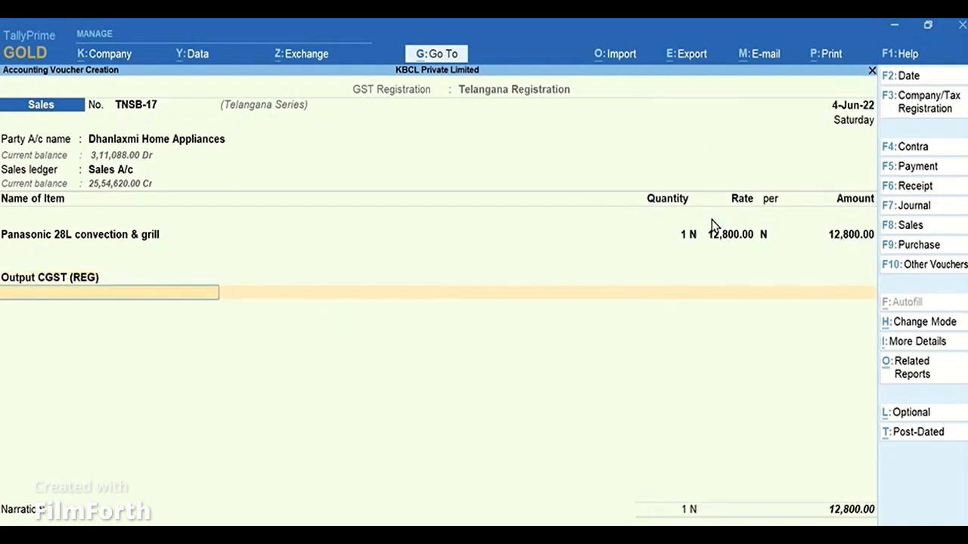
{"action": "type", "text": "Out"}
{"action": "key", "text": "Down"}
{"action": "key", "text": "Down"}
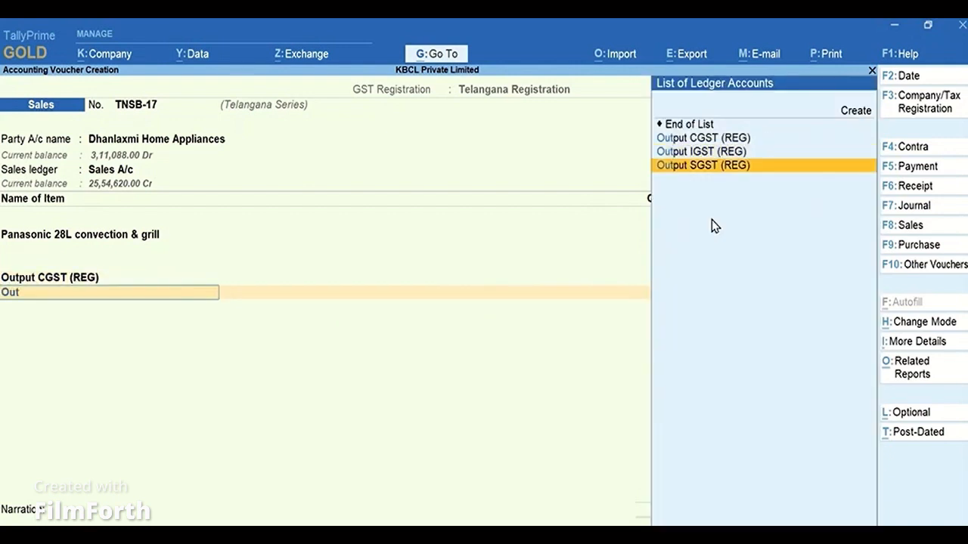
{"action": "key", "text": "Return"}
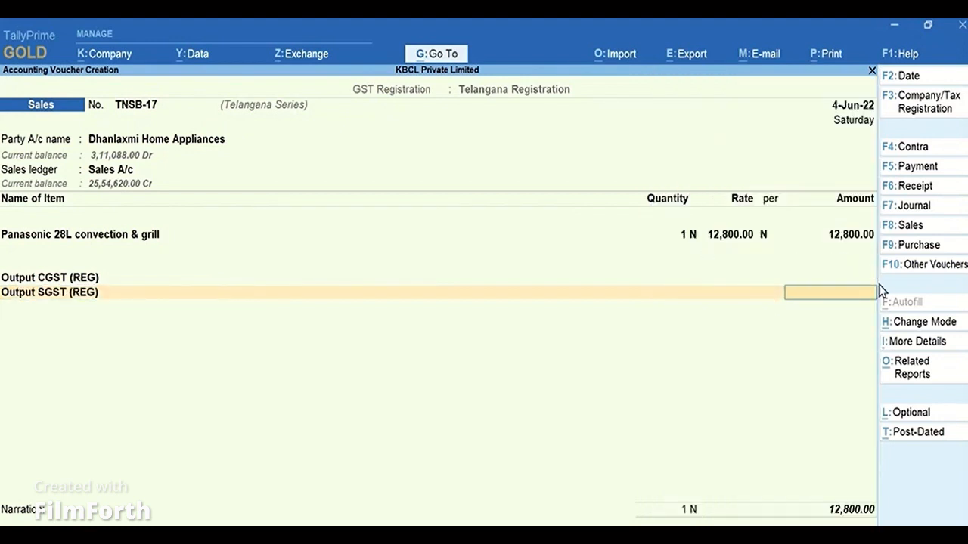
{"action": "key", "text": "Escape"}
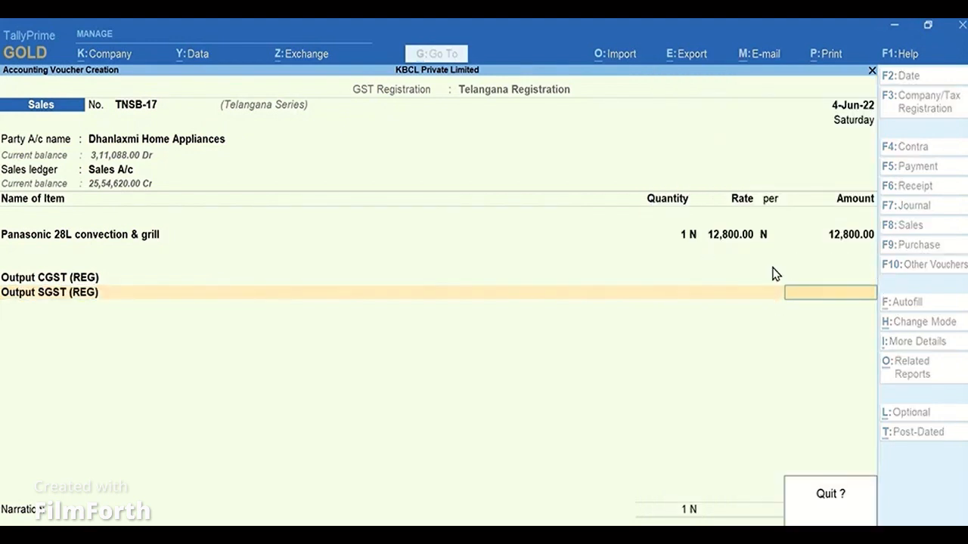
{"action": "key", "text": "y"}
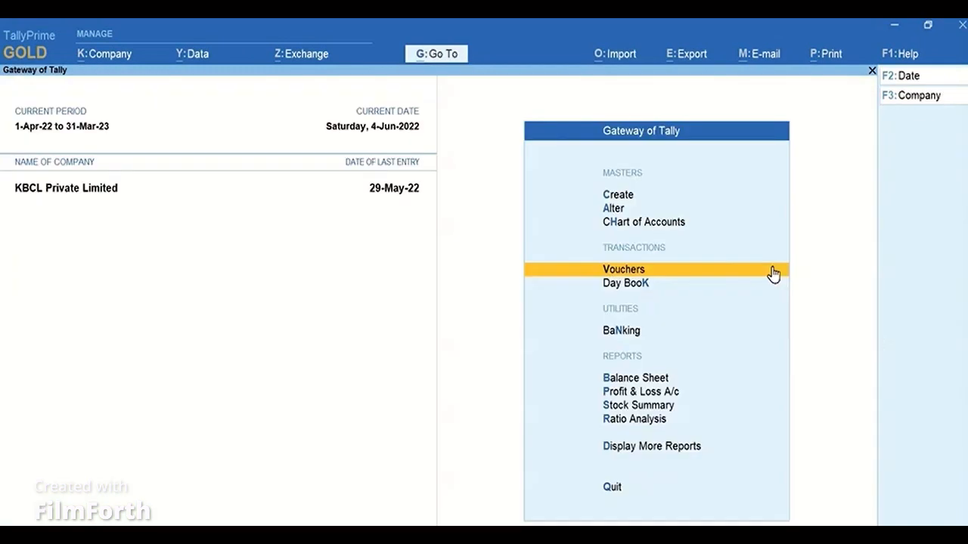
Set the Telangana Registration's status back to Active in the company's GST features.
{"action": "key", "text": "F11"}
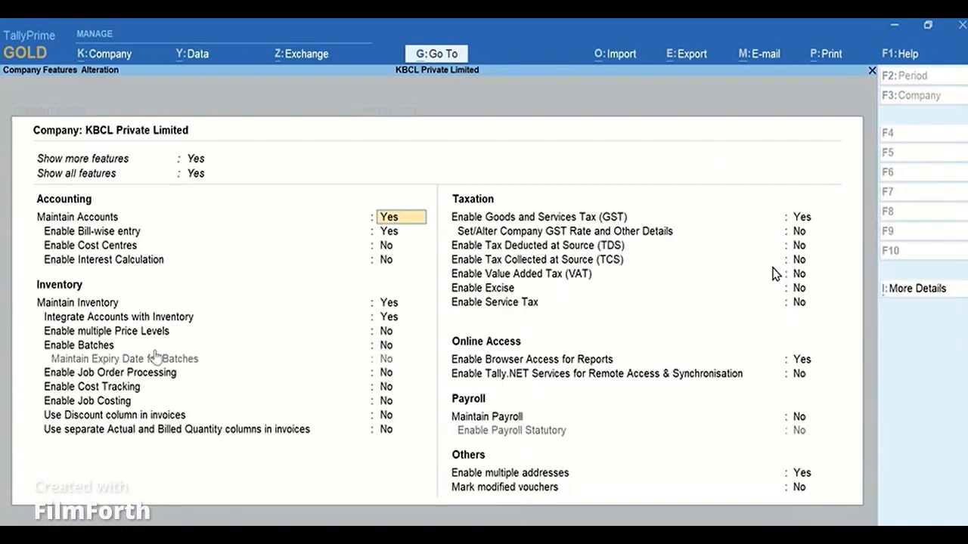
{"action": "left_click", "coordinate": [813, 217]}
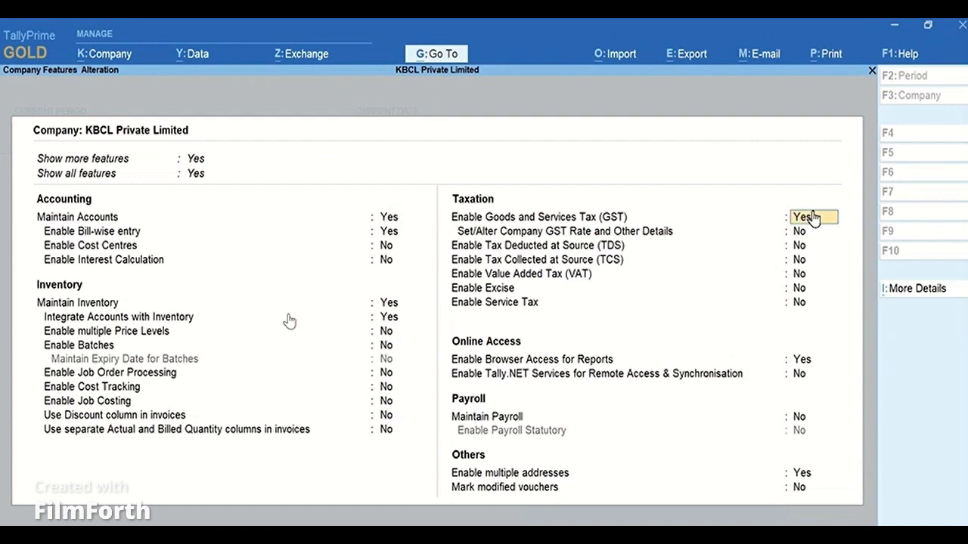
{"action": "key", "text": "Return"}
{"action": "key", "text": "Down"}
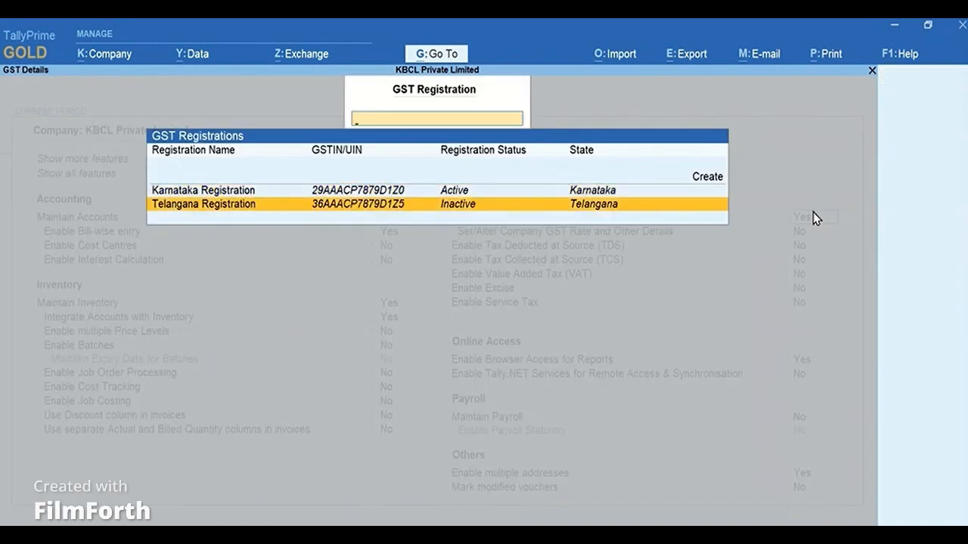
{"action": "key", "text": "Return"}
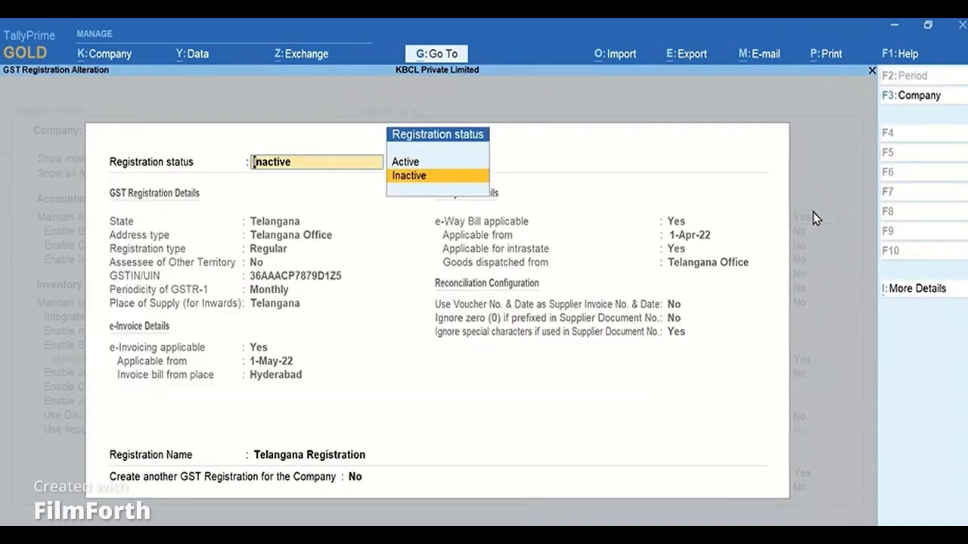
{"action": "key", "text": "Up"}
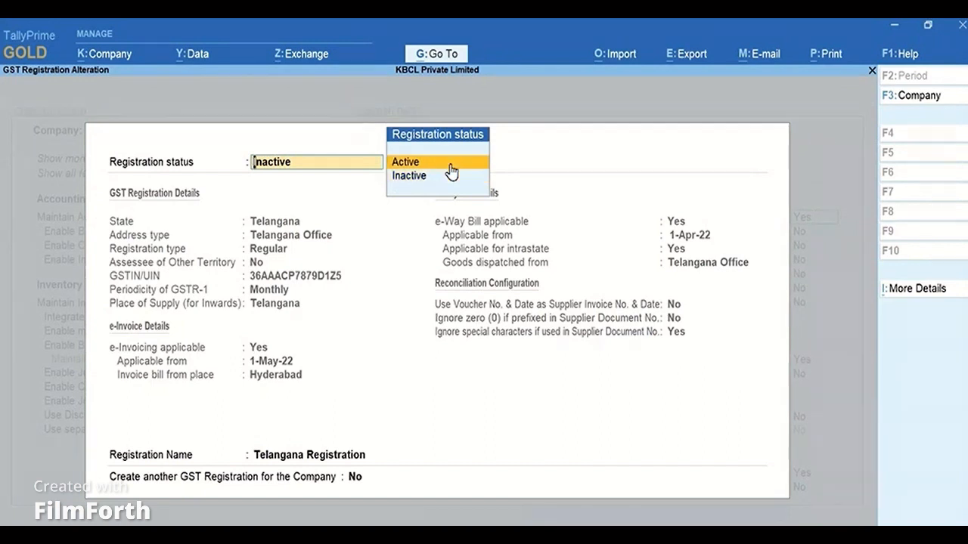
{"action": "key", "text": "Return"}
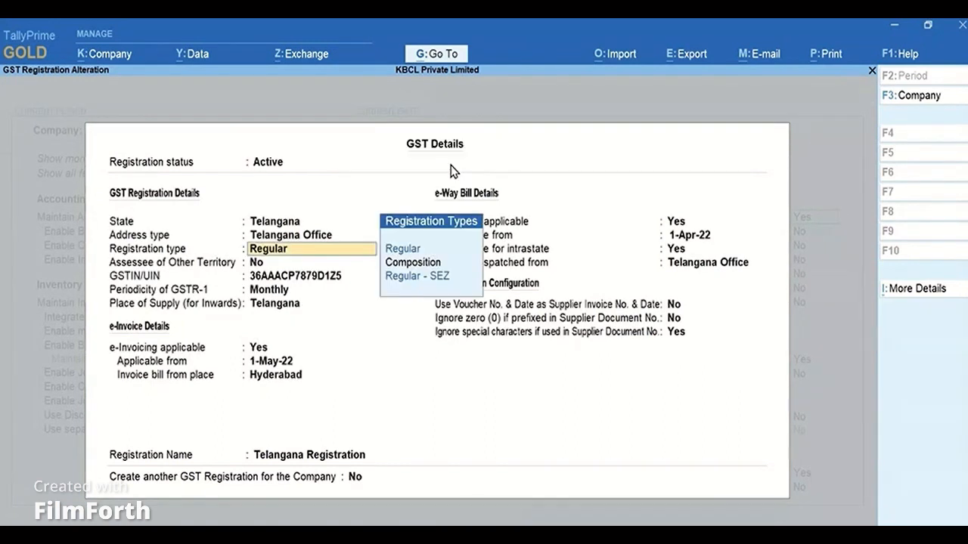
Enter 16-June as the new effective date for the revised Telangana GST details.
{"action": "key", "text": "Return"}
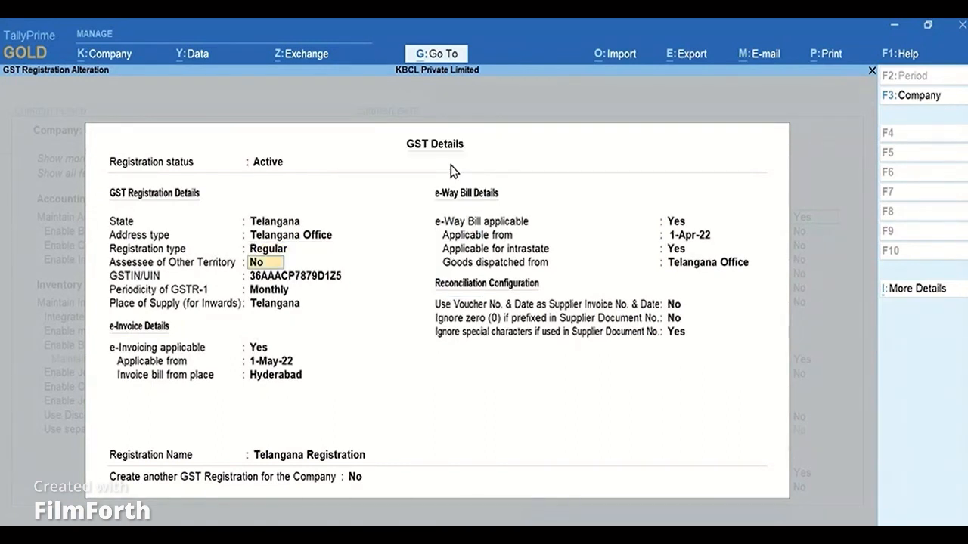
{"action": "key", "text": "Return"}
{"action": "key", "text": "ctrl+a"}
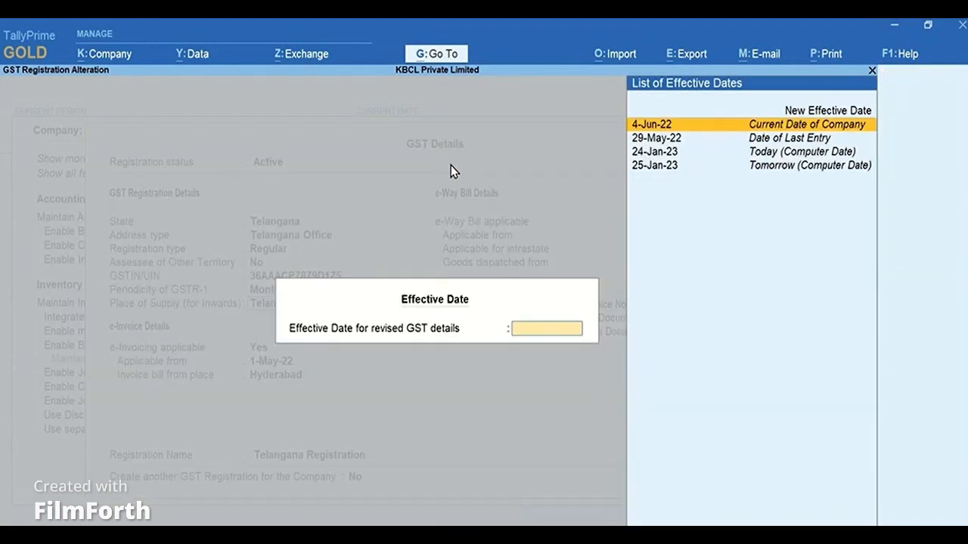
{"action": "left_click", "coordinate": [853, 114]}
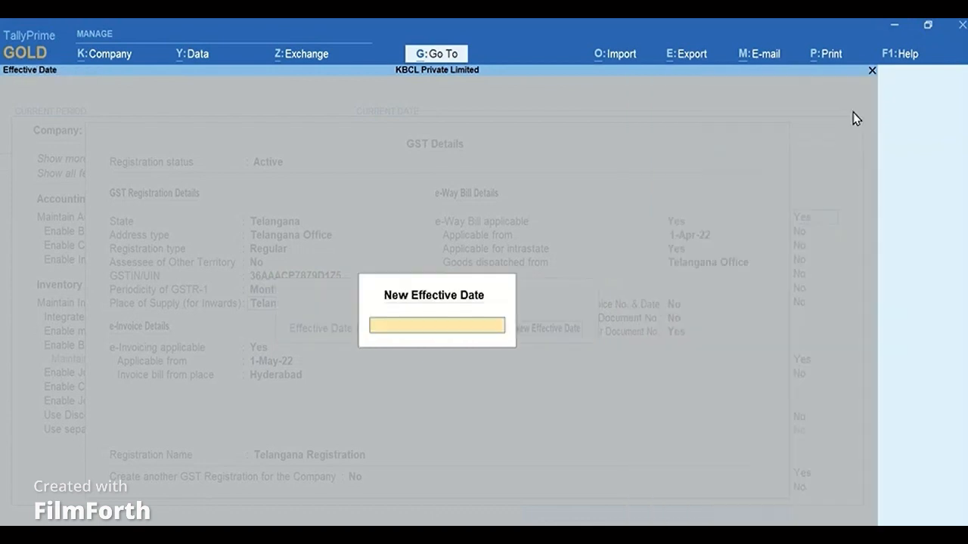
{"action": "type", "text": "16.june"}
{"action": "key", "text": "Return"}
{"action": "key", "text": "Return"}
{"action": "key", "text": "Return"}
{"action": "key", "text": "Return"}
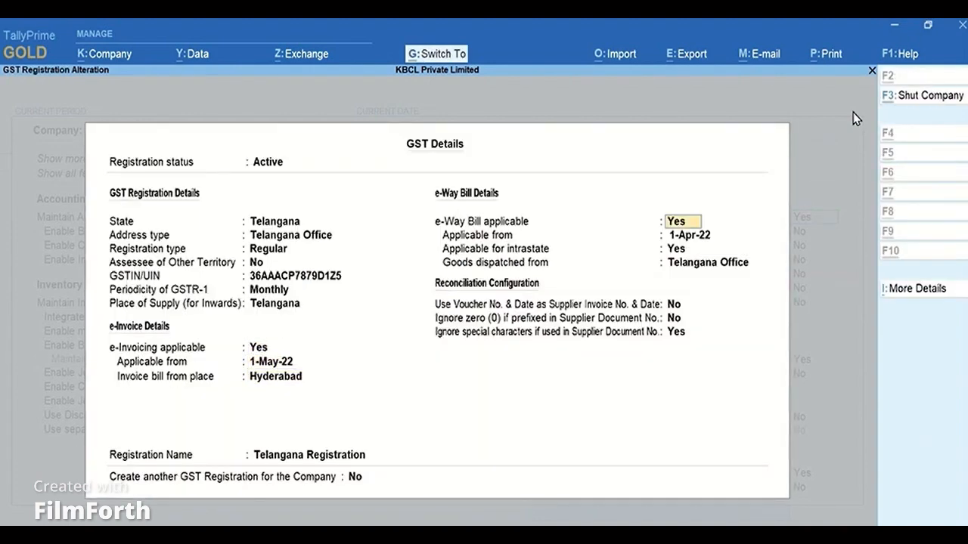
Accept the revised registration, close the registrations list and save the company features.
{"action": "key", "text": "ctrl+a"}
{"action": "key", "text": "Escape"}
{"action": "key", "text": "Escape"}
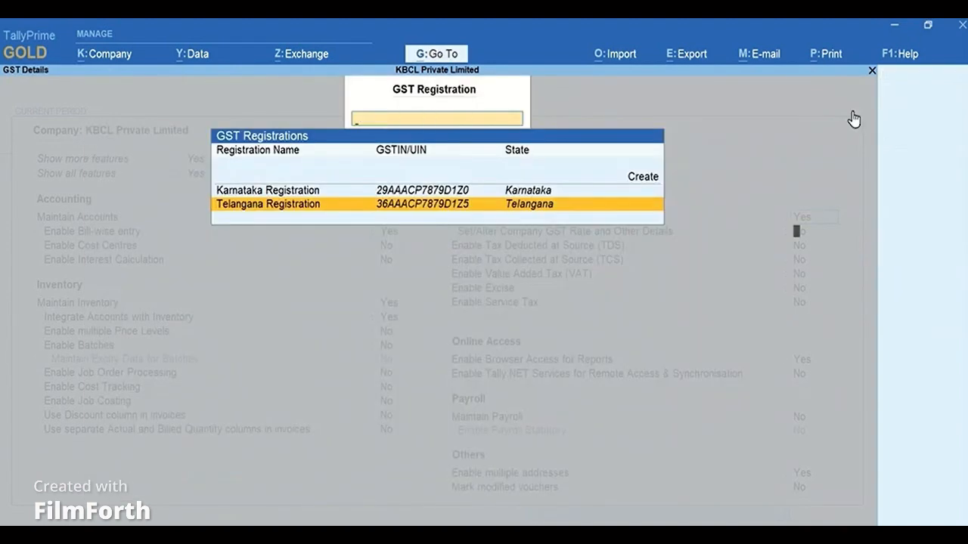
{"action": "key", "text": "ctrl+a"}
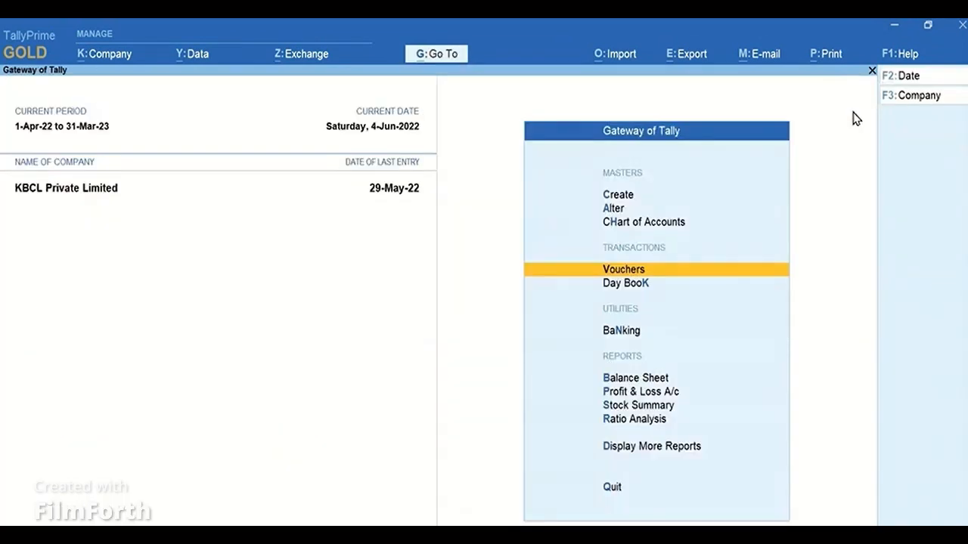
Start a Telangana sales voucher dated 18-Jun-22 for Dhanlaxmi Home Appliances with Sales A/c as sales ledger.
{"action": "left_click", "coordinate": [690, 271]}
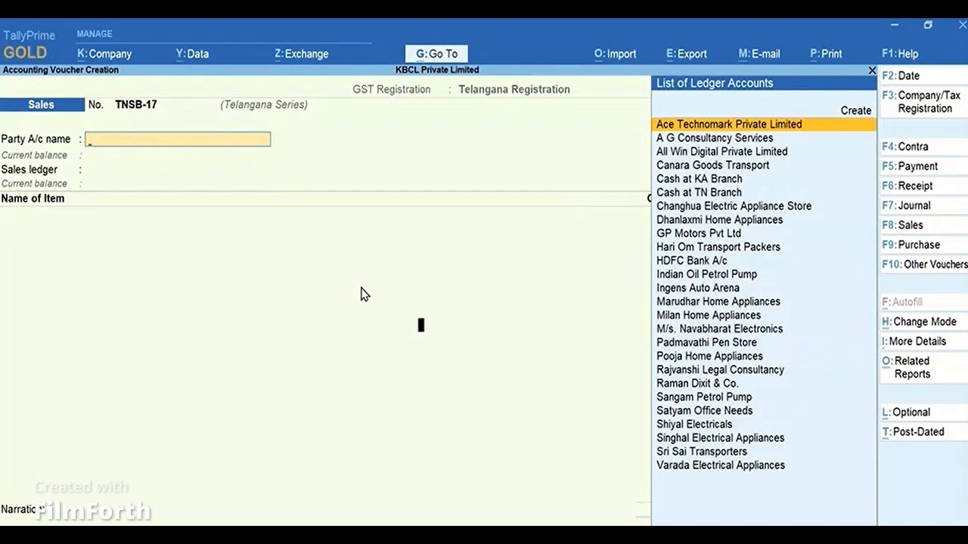
{"action": "key", "text": "F2"}
{"action": "type", "text": "18.june"}
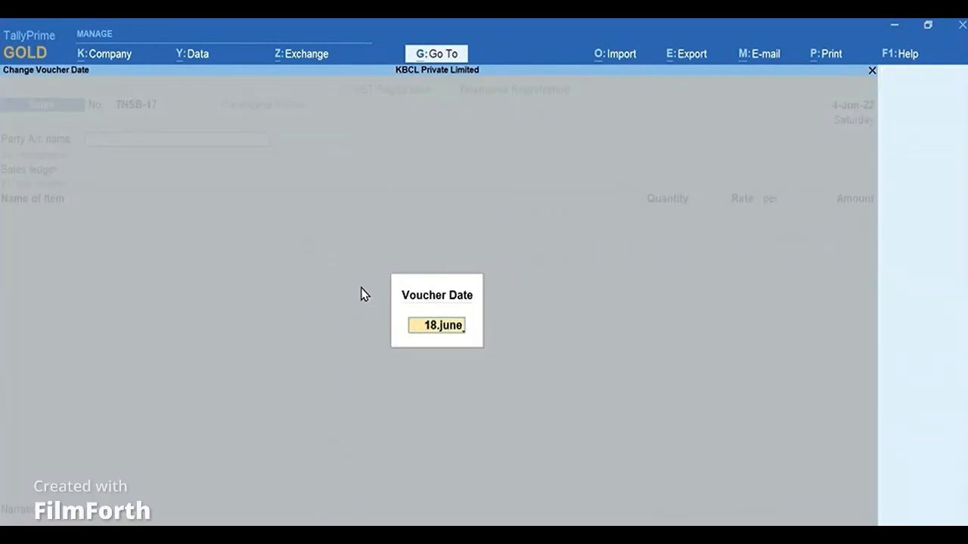
{"action": "key", "text": "Return"}
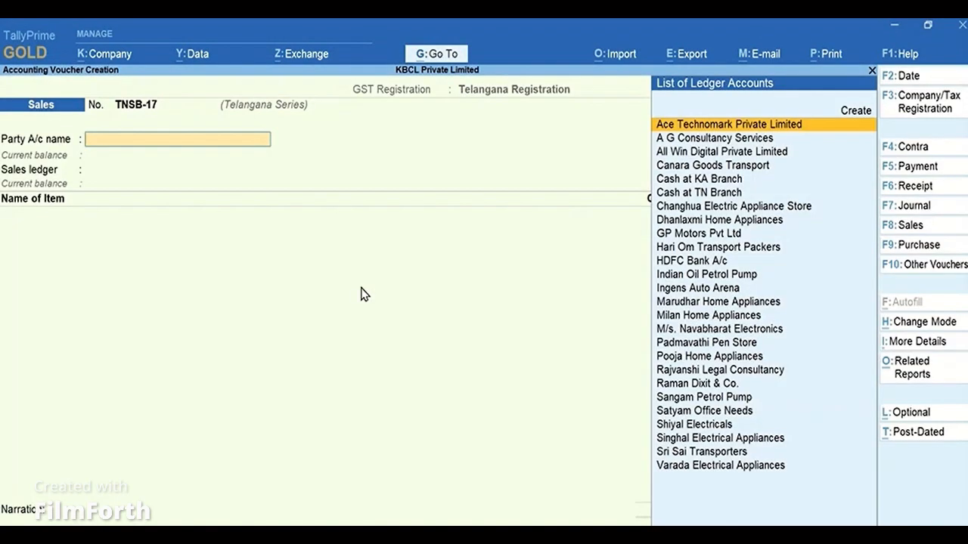
{"action": "type", "text": "Dhan"}
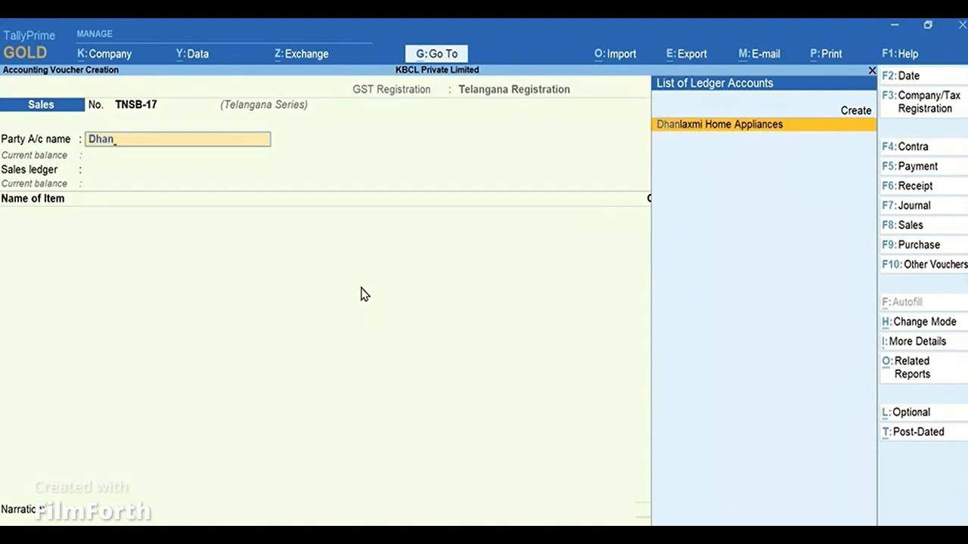
{"action": "key", "text": "Return"}
Add one Panasonic 28L convection & grill at 12,800 to the voucher, with no order allocation.
{"action": "key", "text": "Return"}
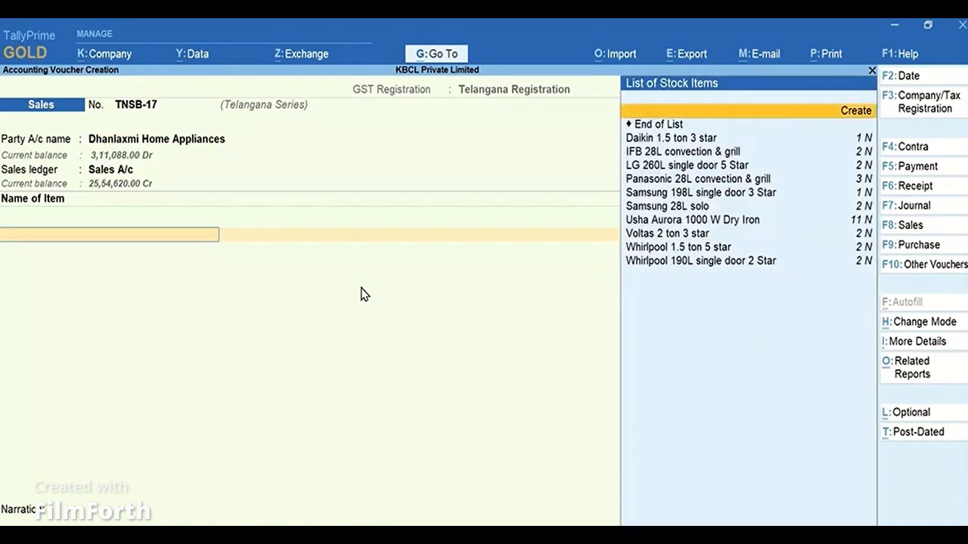
{"action": "key", "text": "Down"}
{"action": "key", "text": "Down"}
{"action": "key", "text": "Down"}
{"action": "key", "text": "Down"}
{"action": "key", "text": "Return"}
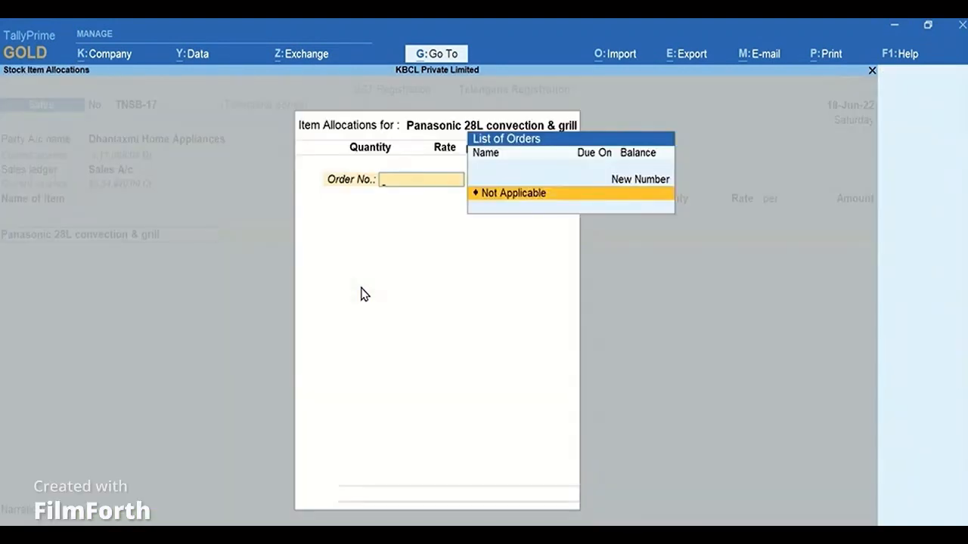
{"action": "key", "text": "Return"}
{"action": "key", "text": "Return"}
{"action": "key", "text": "Return"}
{"action": "key", "text": "Return"}
{"action": "key", "text": "Return"}
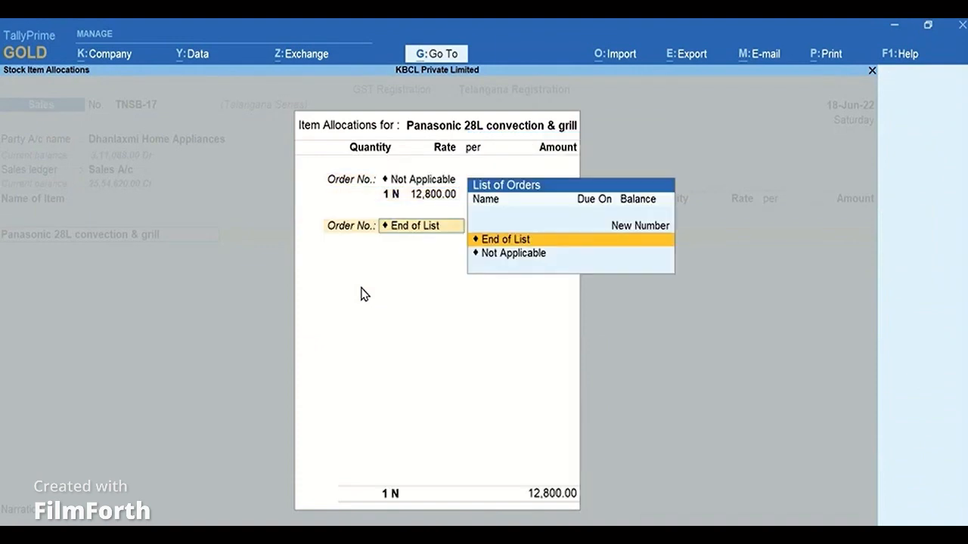
{"action": "key", "text": "Return"}
{"action": "key", "text": "Return"}
{"action": "key", "text": "Return"}
Add the Output CGST (REG) ledger to the voucher.
{"action": "type", "text": "C"}
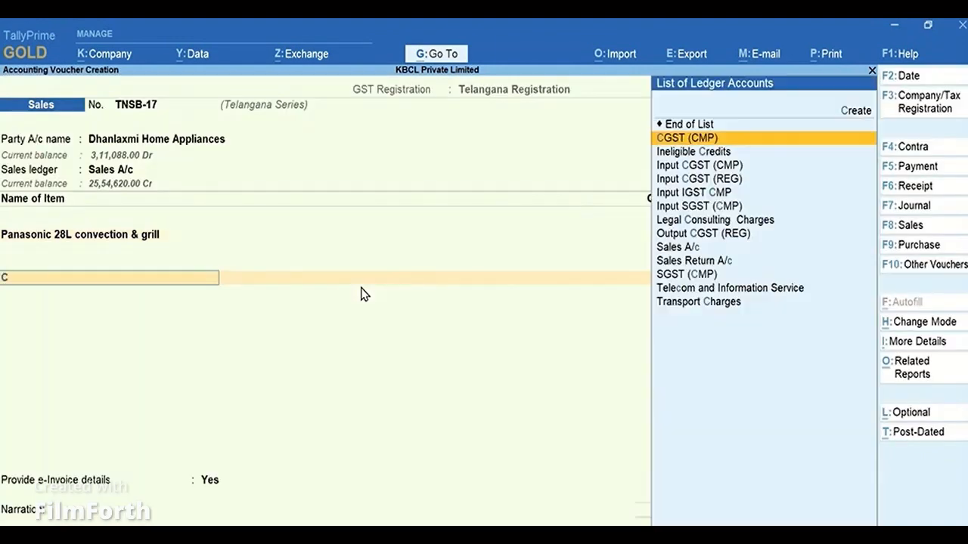
{"action": "type", "text": "gst"}
{"action": "key", "text": "Down"}
{"action": "key", "text": "Down"}
{"action": "key", "text": "Down"}
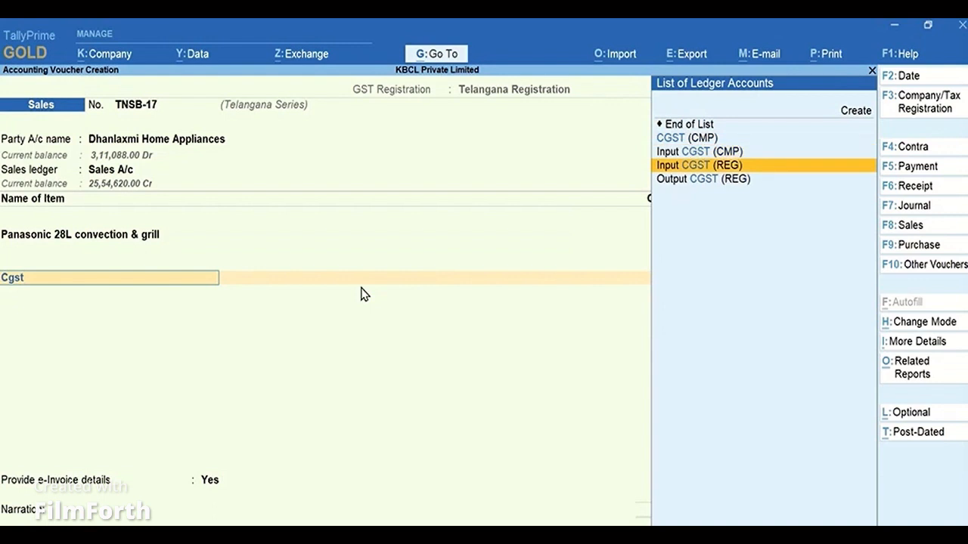
{"action": "key", "text": "Return"}
{"action": "key", "text": "Return"}
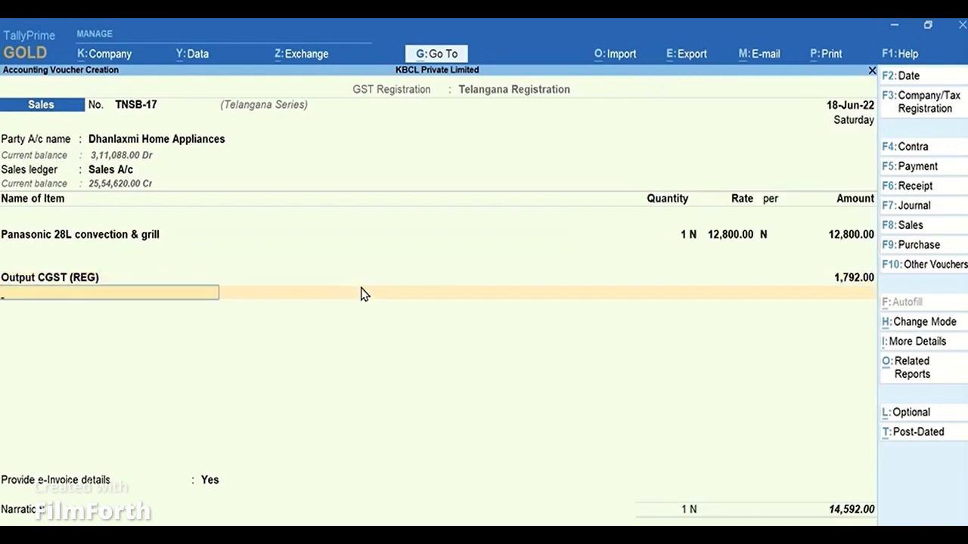
Add the Output SGST (REG) ledger to the voucher and leave voucher entry.
{"action": "type", "text": "Sgst"}
{"action": "key", "text": "Up"}
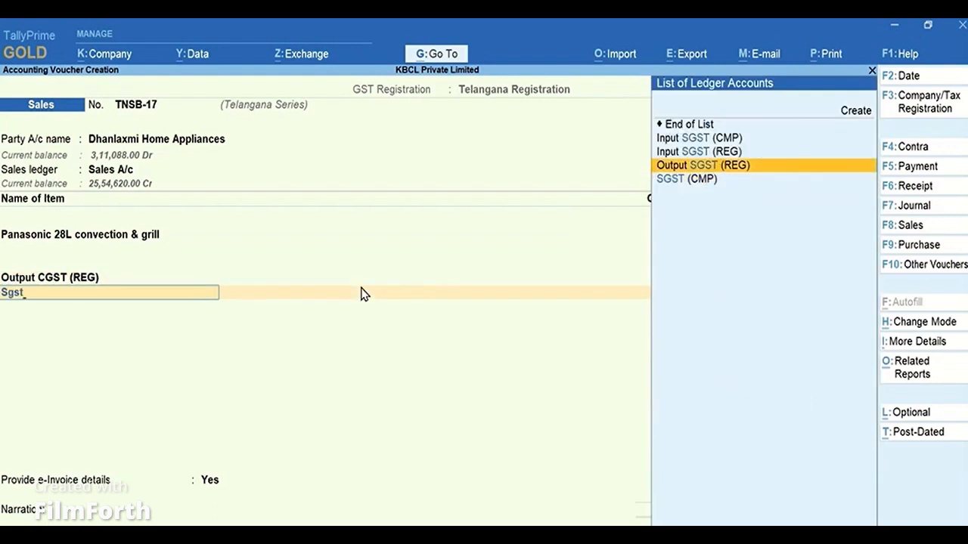
{"action": "key", "text": "Return"}
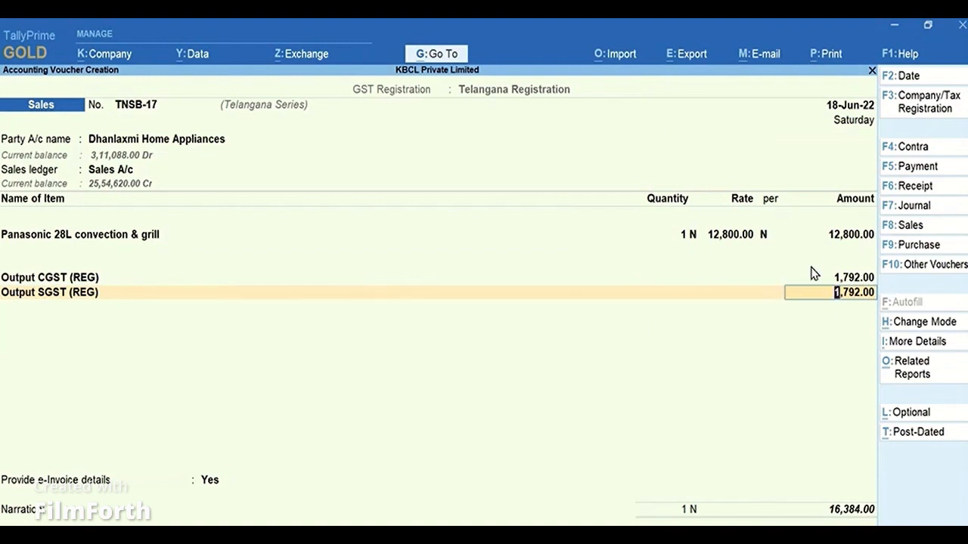
{"action": "key", "text": "Escape"}
{"action": "key", "text": "Escape"}
{"action": "key", "text": "Return"}
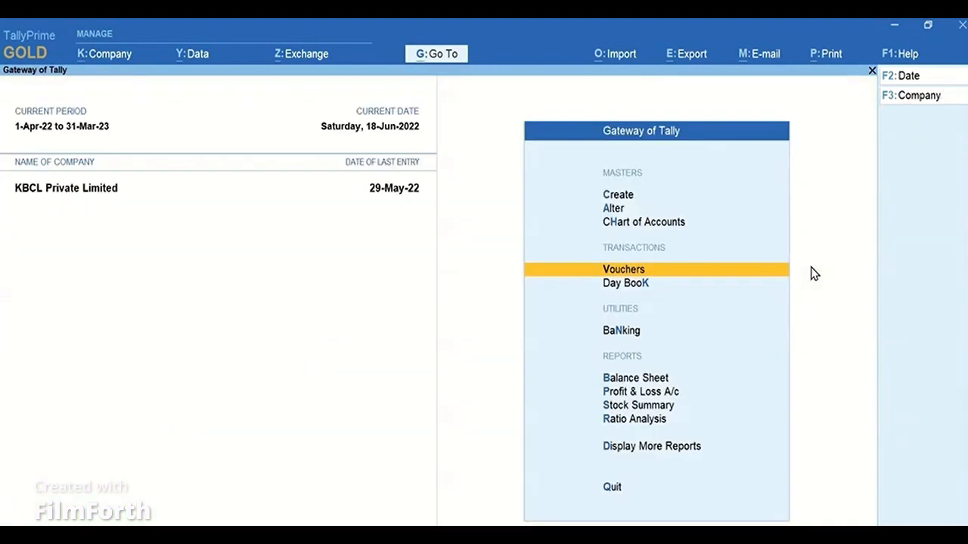
Open the Telangana Registration's GST details from the company's GST features.
{"action": "key", "text": "F11"}
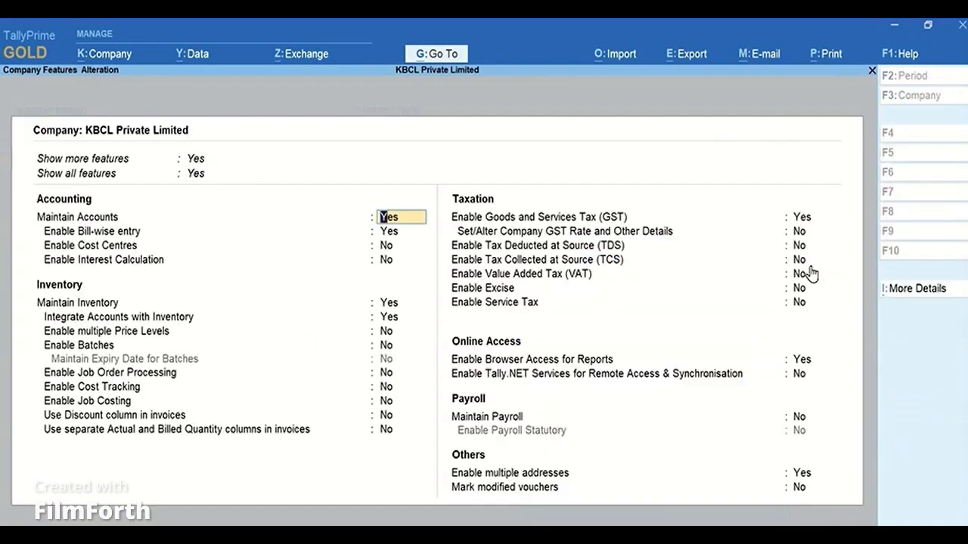
{"action": "left_click", "coordinate": [810, 222]}
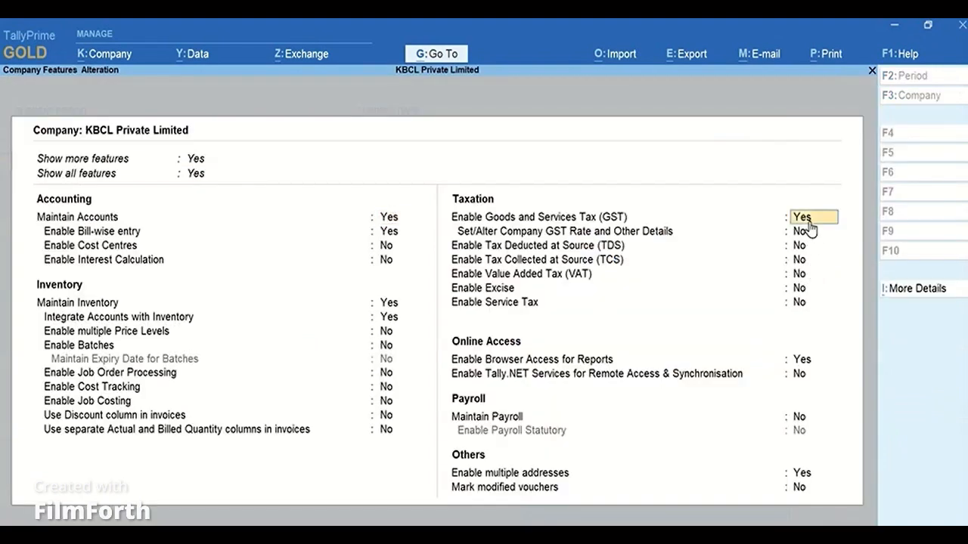
{"action": "key", "text": "Return"}
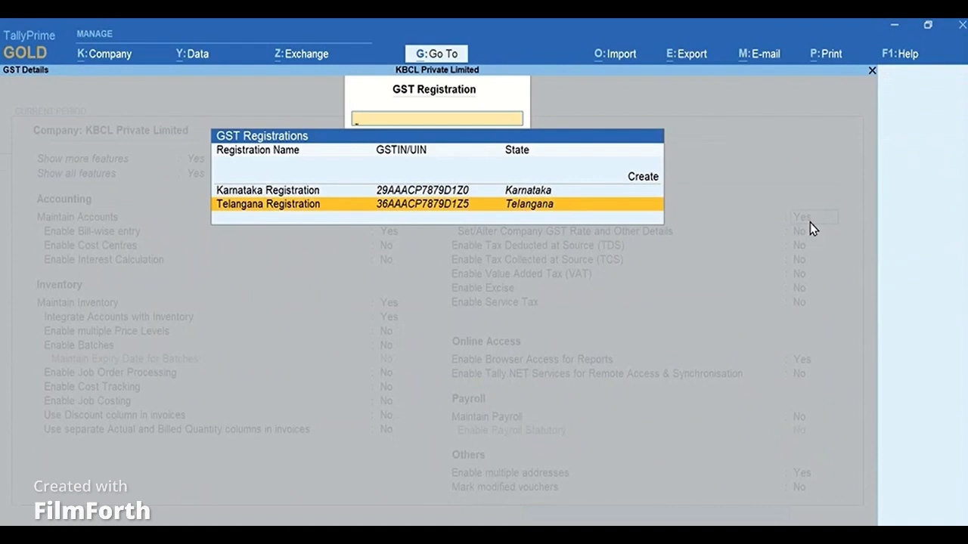
{"action": "key", "text": "Return"}
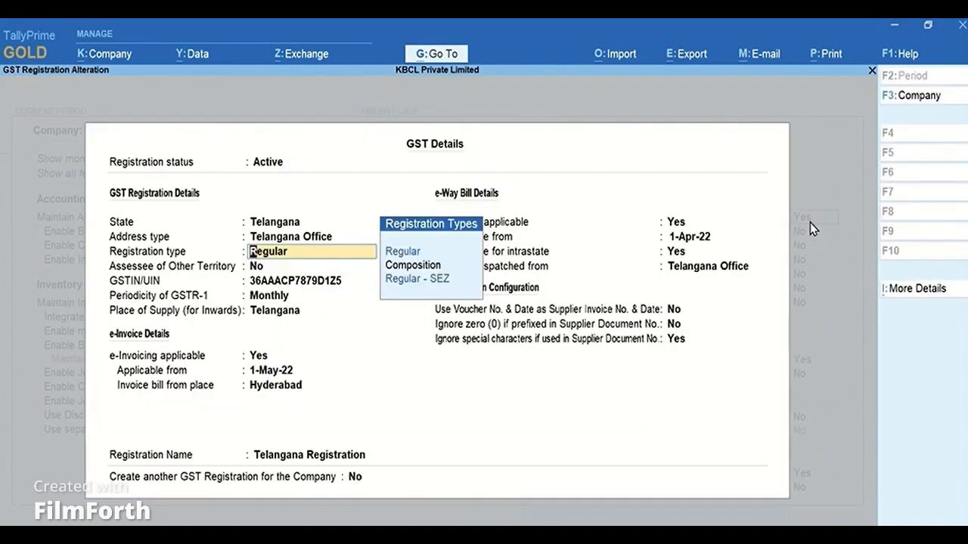
{"action": "left_click", "coordinate": [945, 295]}
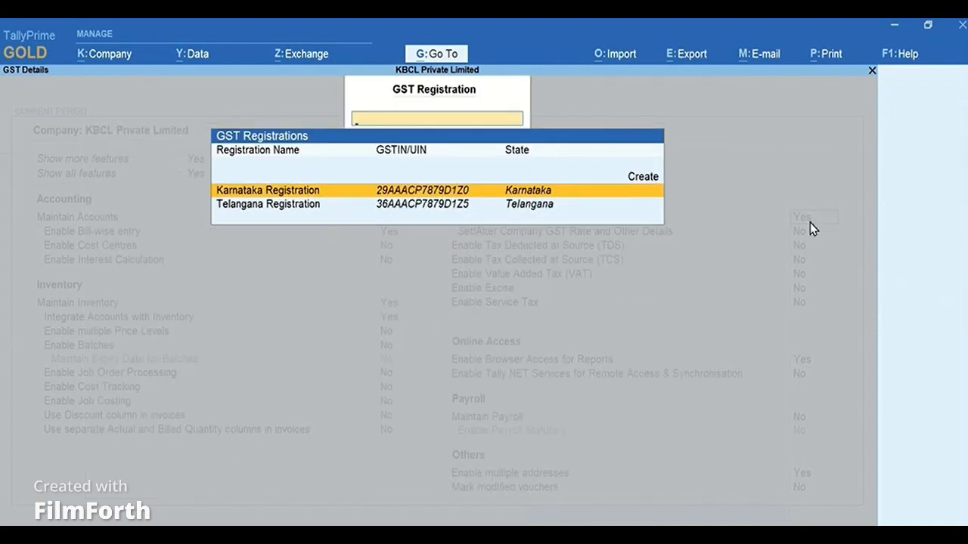
{"action": "key", "text": "Down"}
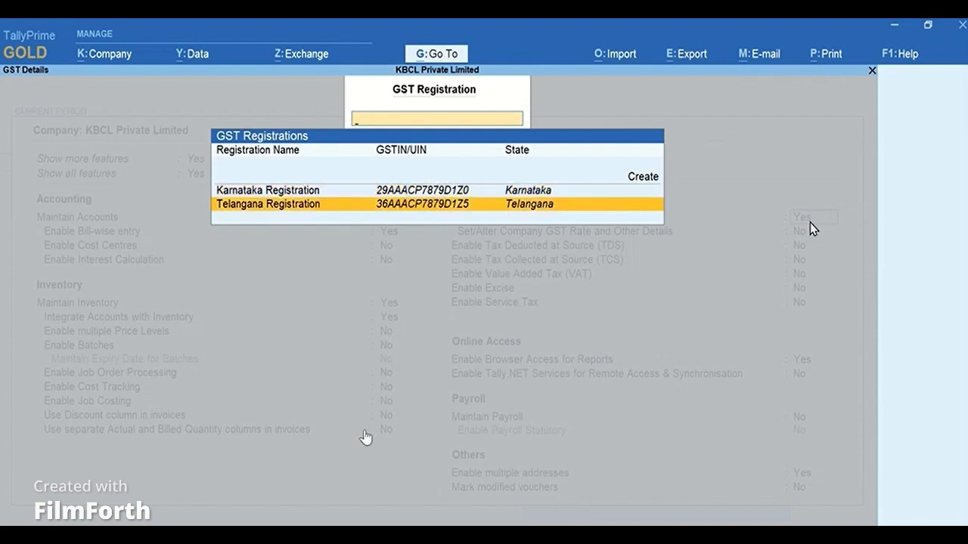
{"action": "key", "text": "Return"}
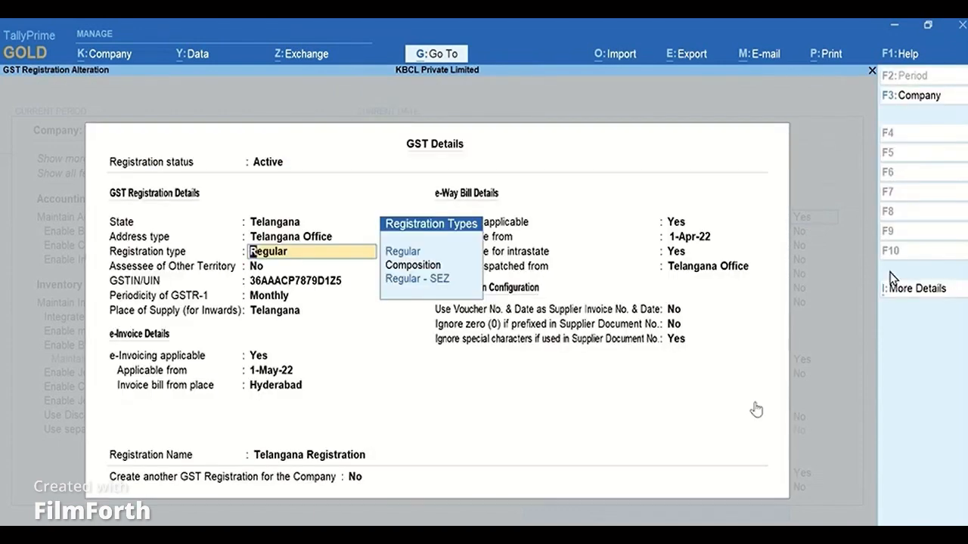
Open the GST Registration Details (History) of the Telangana Registration.
{"action": "left_click", "coordinate": [935, 292]}
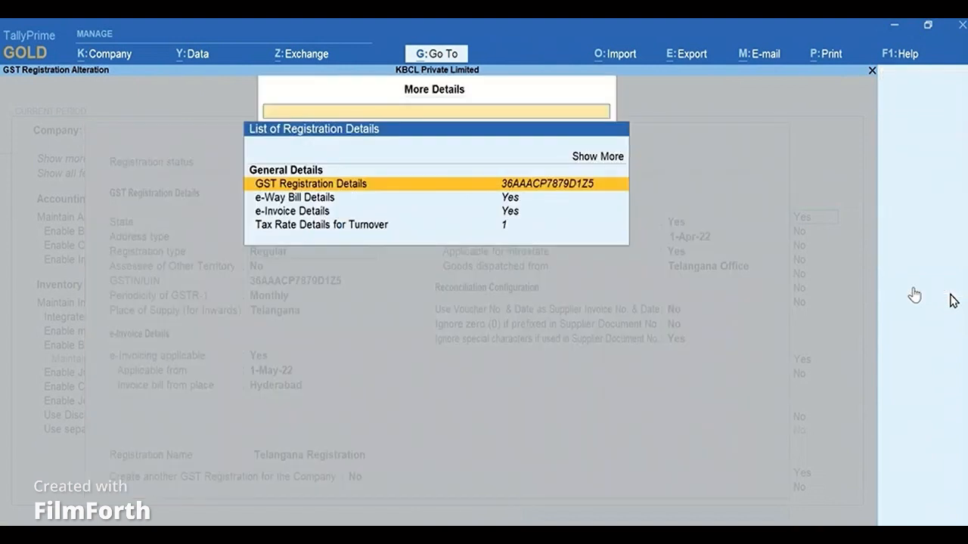
{"action": "type", "text": "Hi"}
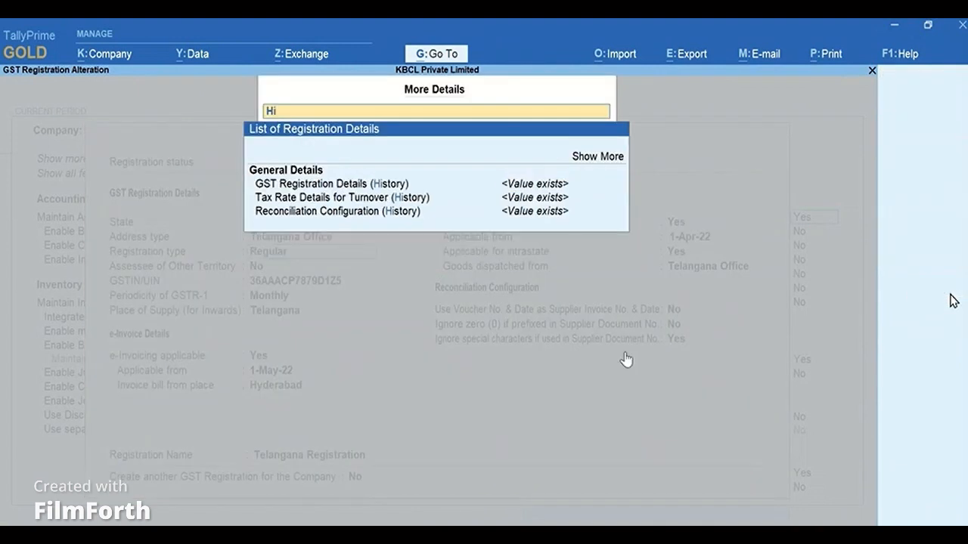
{"action": "type", "text": "story"}
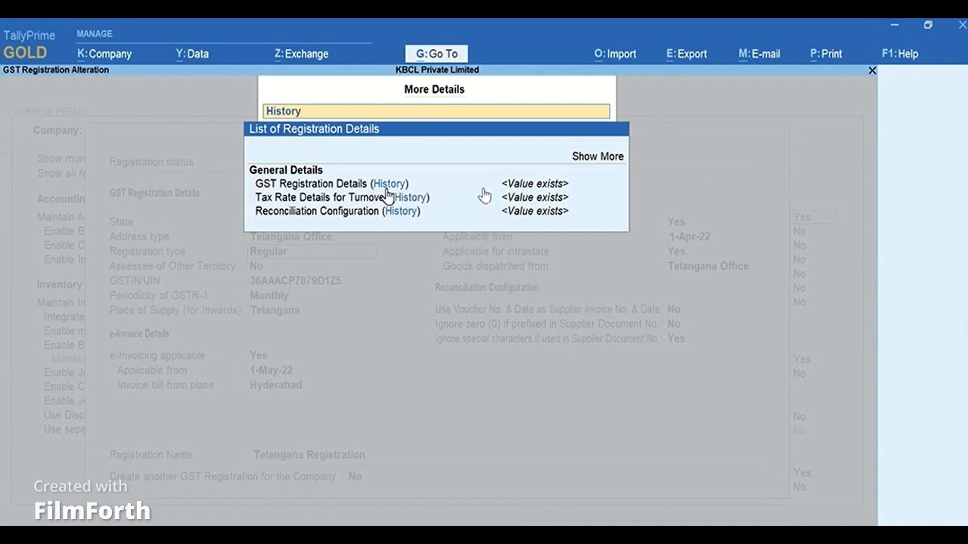
{"action": "left_click", "coordinate": [387, 189]}
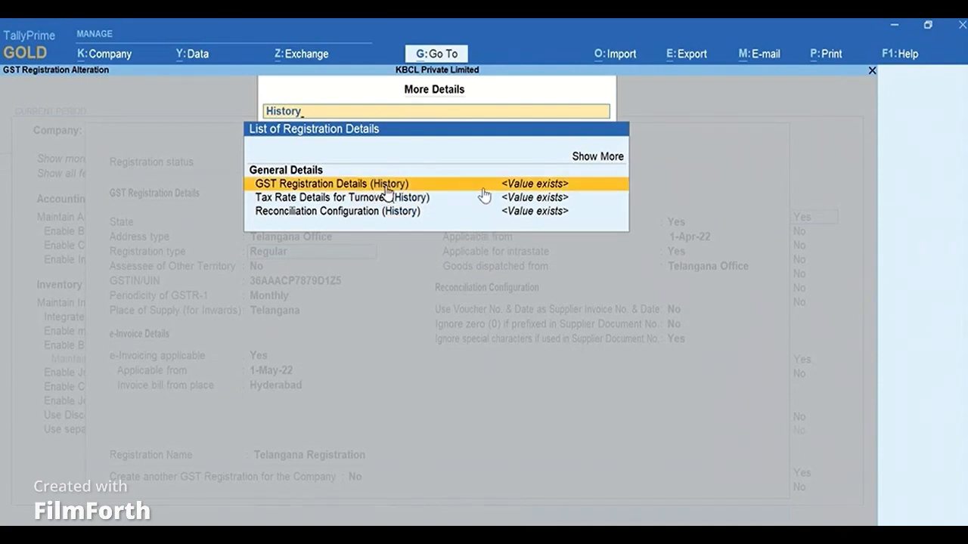
{"action": "left_click", "coordinate": [387, 189]}
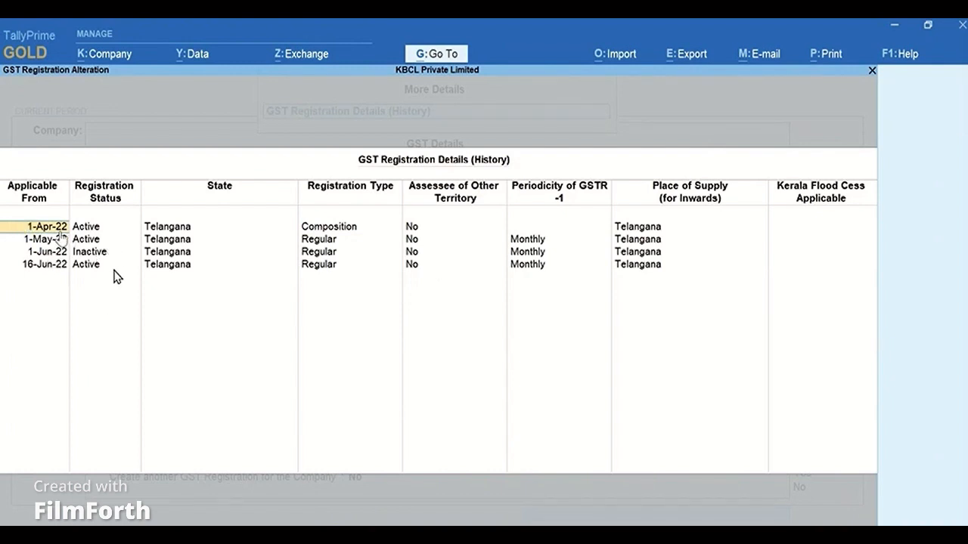
Close the registration history and GST details and leave the company features without changes.
{"action": "key", "text": "BackSpace"}
{"action": "key", "text": "Escape"}
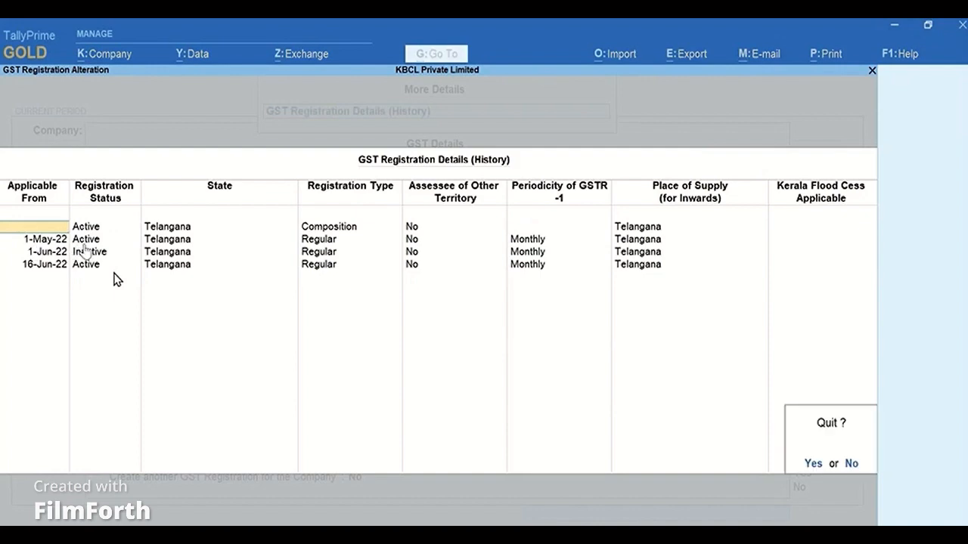
{"action": "key", "text": "y"}
{"action": "key", "text": "Escape"}
{"action": "key", "text": "Escape"}
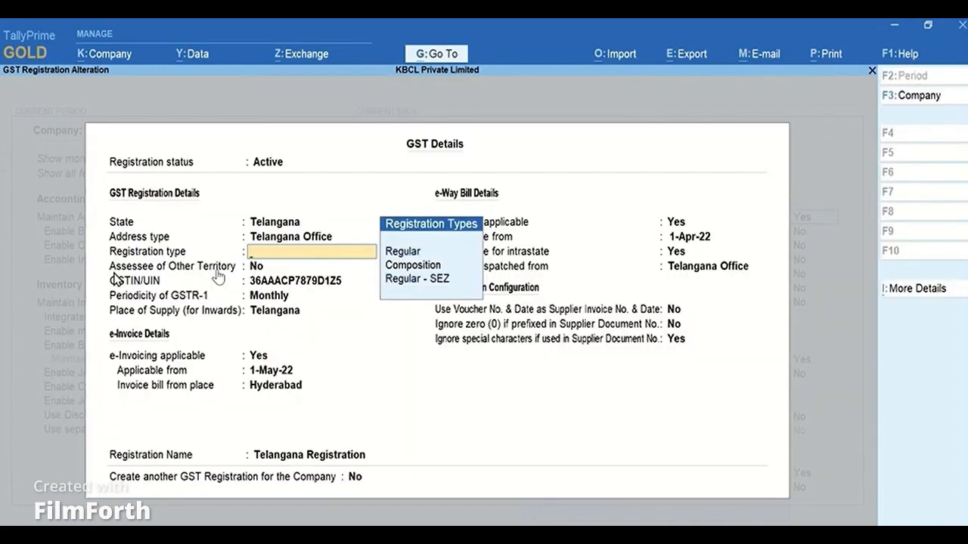
{"action": "key", "text": "Escape"}
{"action": "key", "text": "Escape"}
{"action": "key", "text": "BackSpace"}
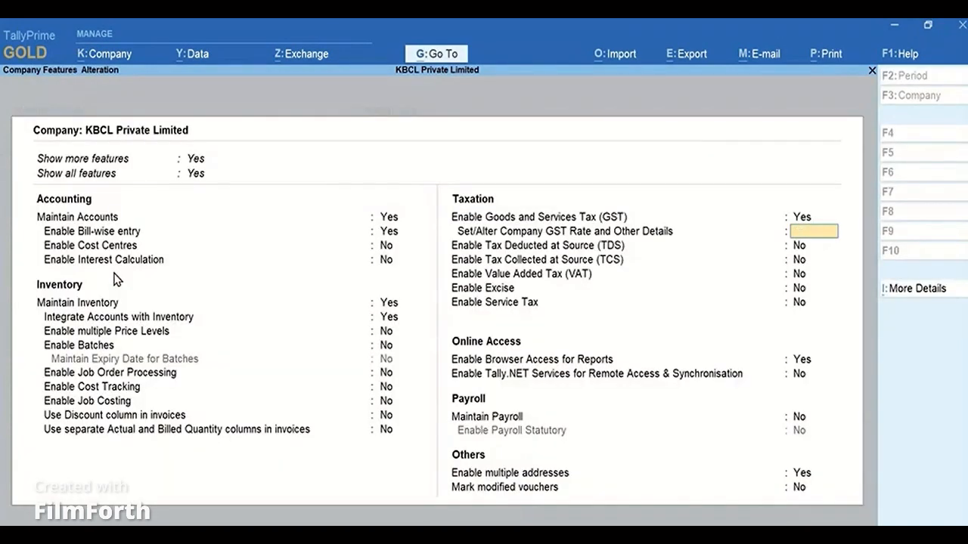
{"action": "key", "text": "Escape"}
{"action": "key", "text": "y"}
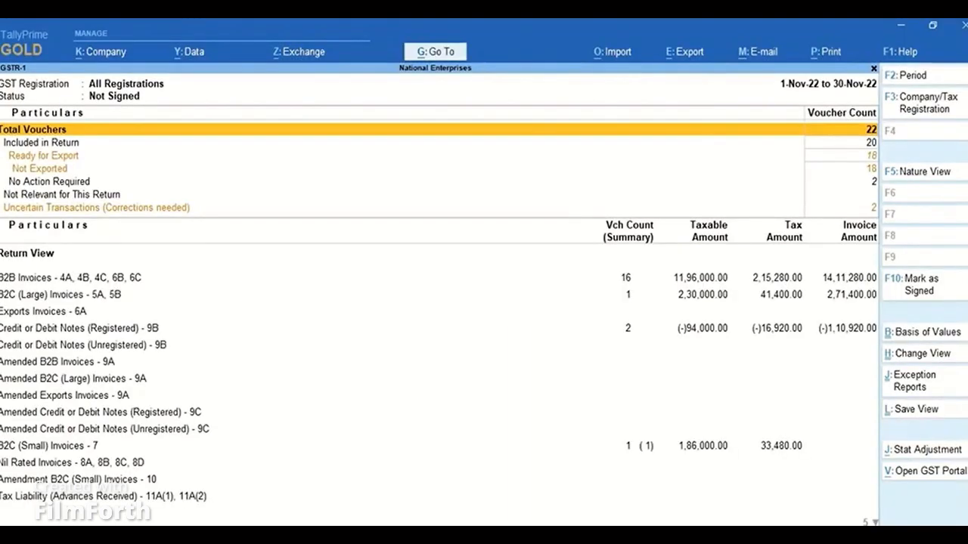
Open the GSTR-1 B2B Invoices summary and drill into Naveen Tech Hub's vouchers.
{"action": "key", "text": "Down"}
{"action": "key", "text": "Down"}
{"action": "key", "text": "Down"}
{"action": "key", "text": "Down"}
{"action": "key", "text": "Down"}
{"action": "key", "text": "Return"}
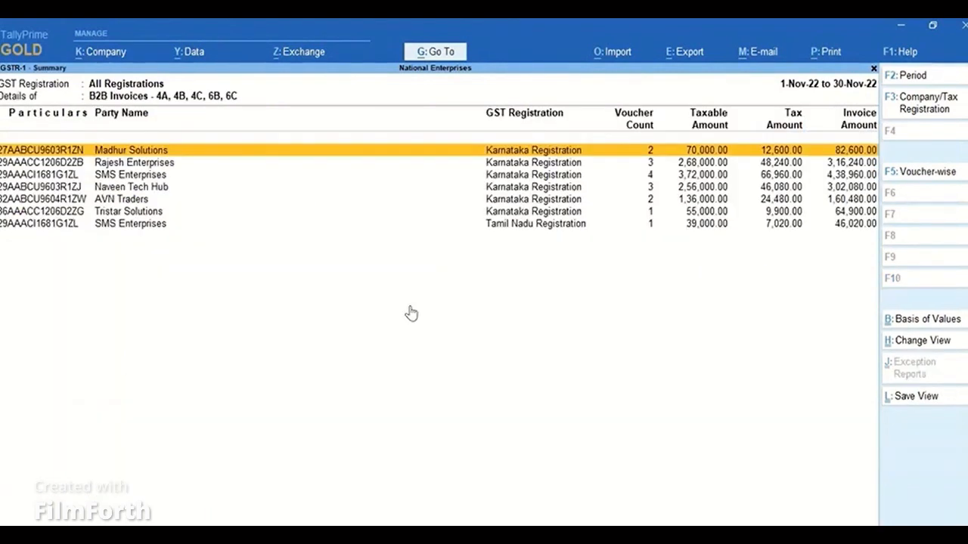
{"action": "key", "text": "Down"}
{"action": "key", "text": "Down"}
{"action": "key", "text": "Down"}
{"action": "key", "text": "Return"}
Set the GST return effective date of Naveen Tech Hub's 30-Nov-22 voucher to 1-Dec-22.
{"action": "key", "text": "Down"}
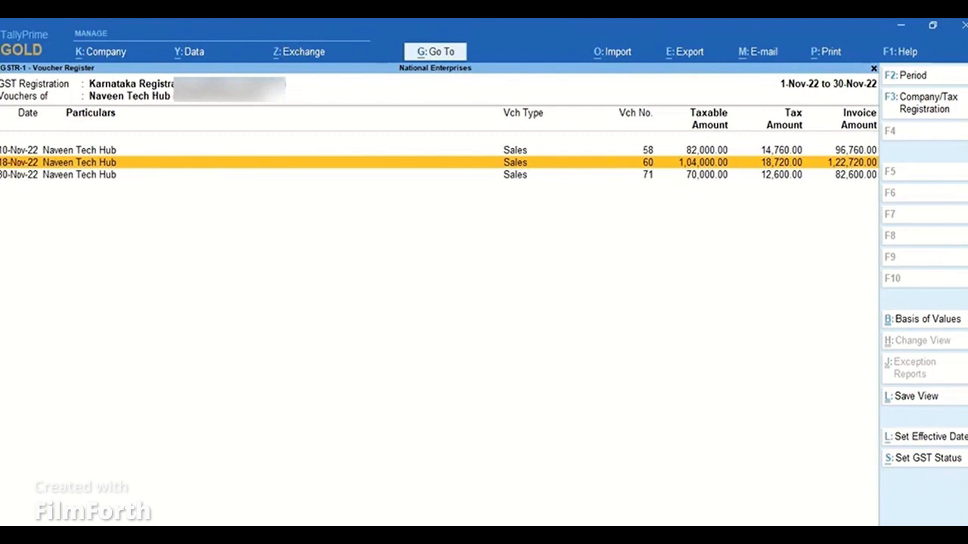
{"action": "key", "text": "Down"}
{"action": "key", "text": "space"}
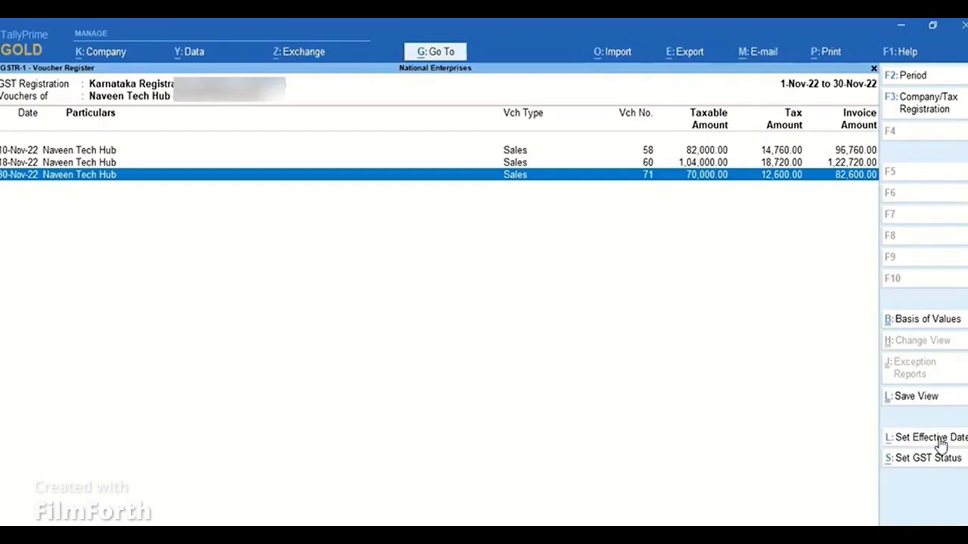
{"action": "left_click", "coordinate": [941, 444]}
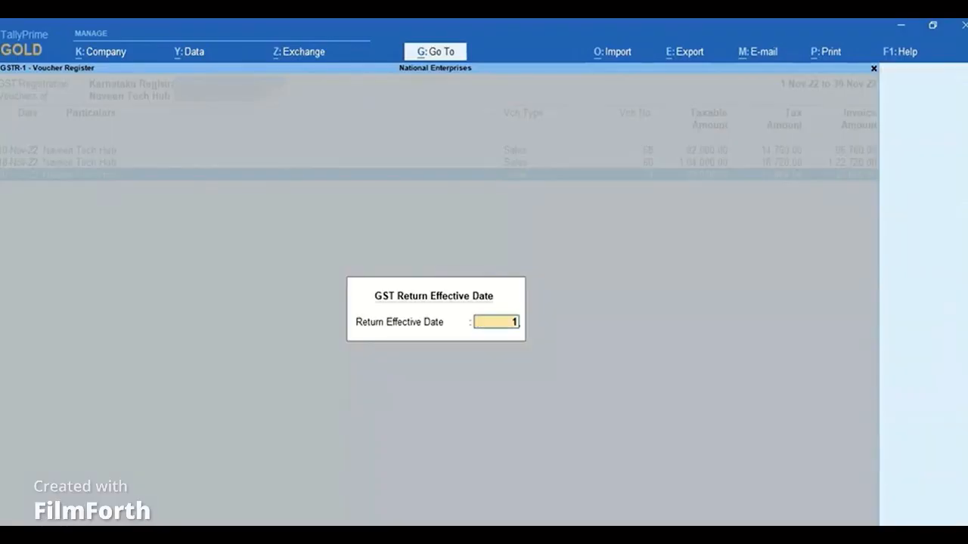
{"action": "type", "text": "1-dec-22"}
{"action": "key", "text": "Return"}
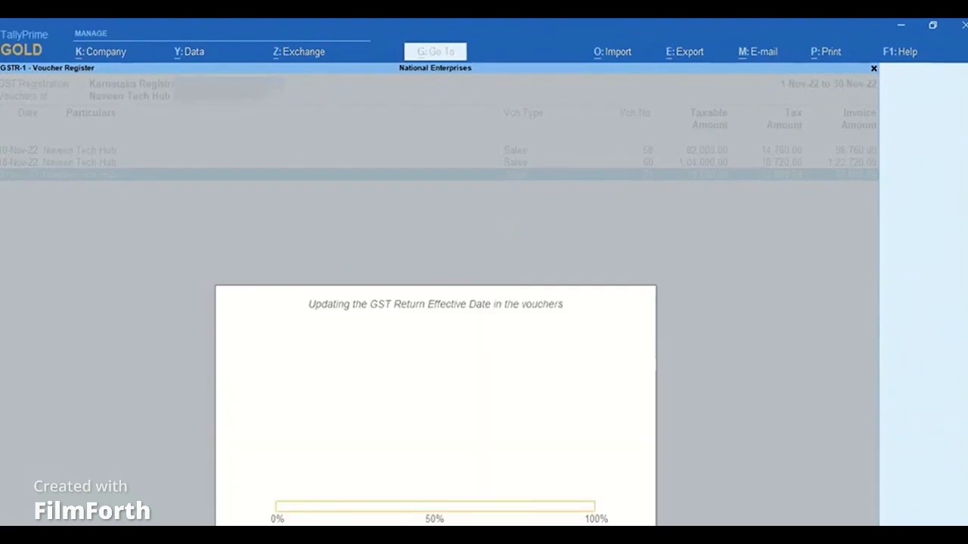
{"action": "key", "text": "Escape"}
{"action": "key", "text": "Escape"}
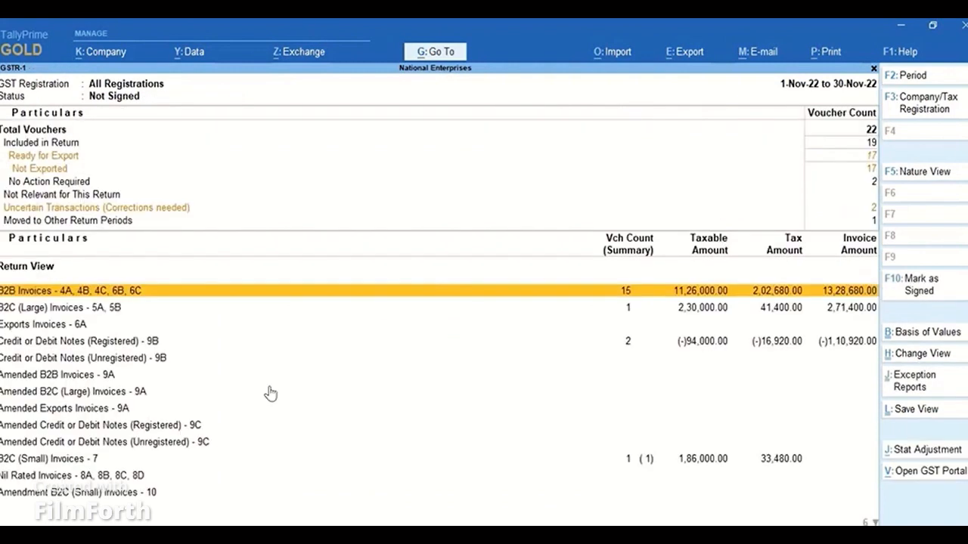
Change the GSTR-1 report period to 1-12-2022 through 31-12-2022.
{"action": "key", "text": "F2"}
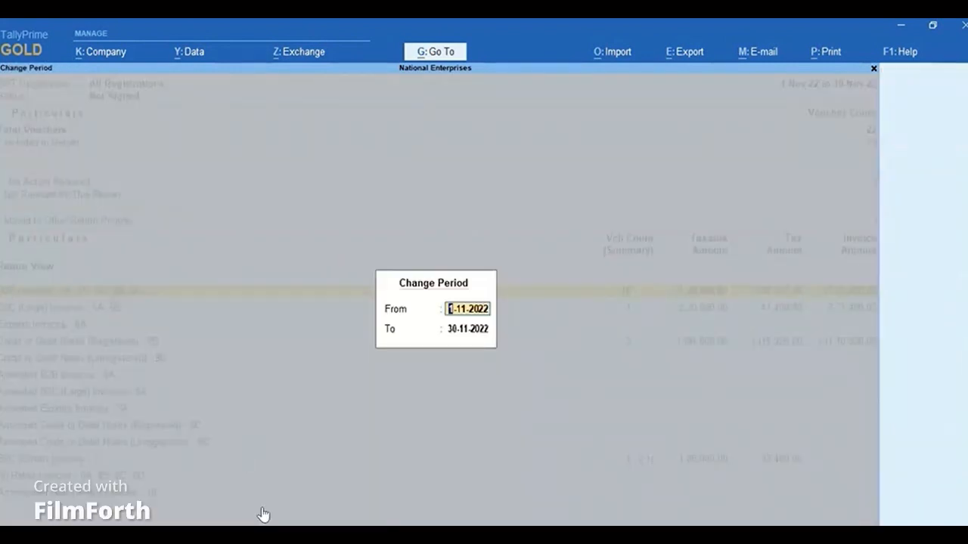
{"action": "type", "text": "1-dec"}
{"action": "key", "text": "Return"}
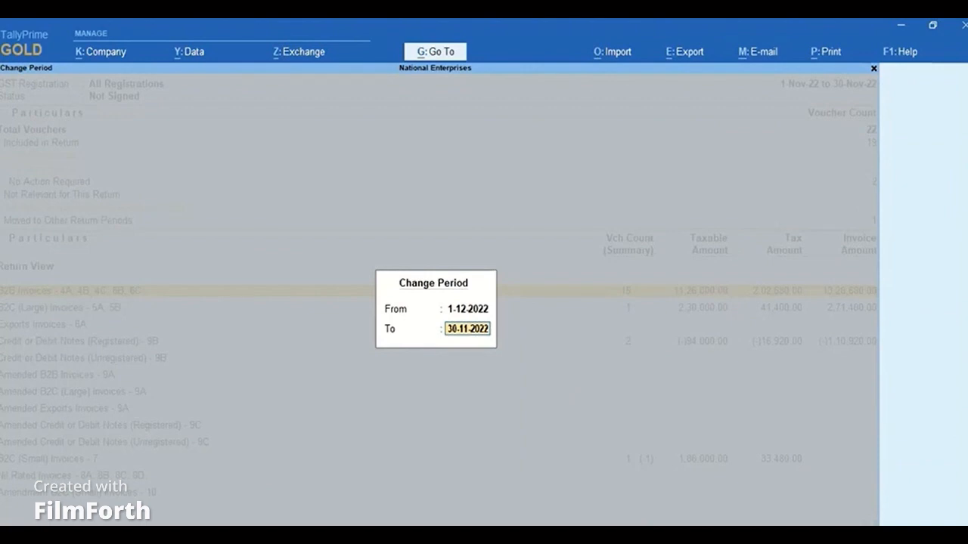
{"action": "type", "text": "dec"}
{"action": "key", "text": "Return"}
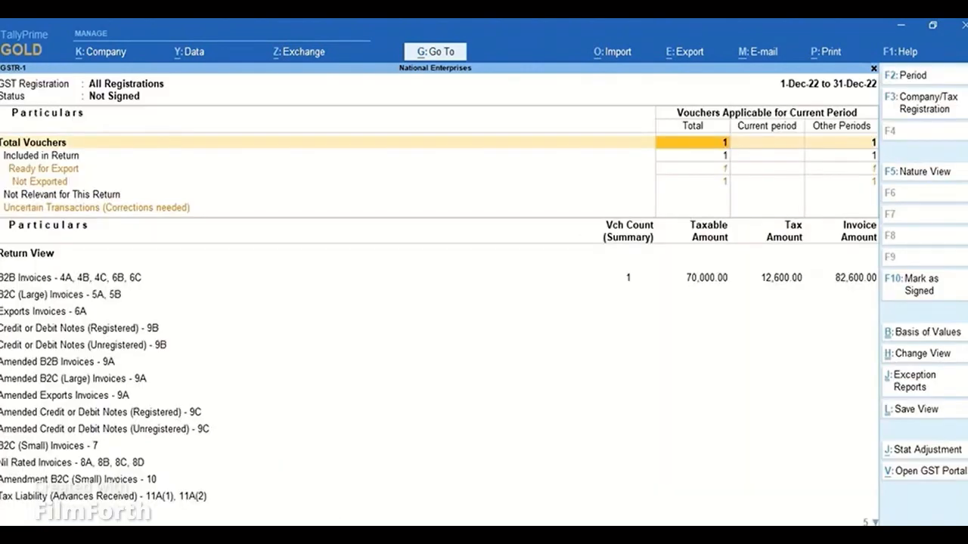
Move through the December return summary to the B2B Invoices section.
{"action": "key", "text": "Down"}
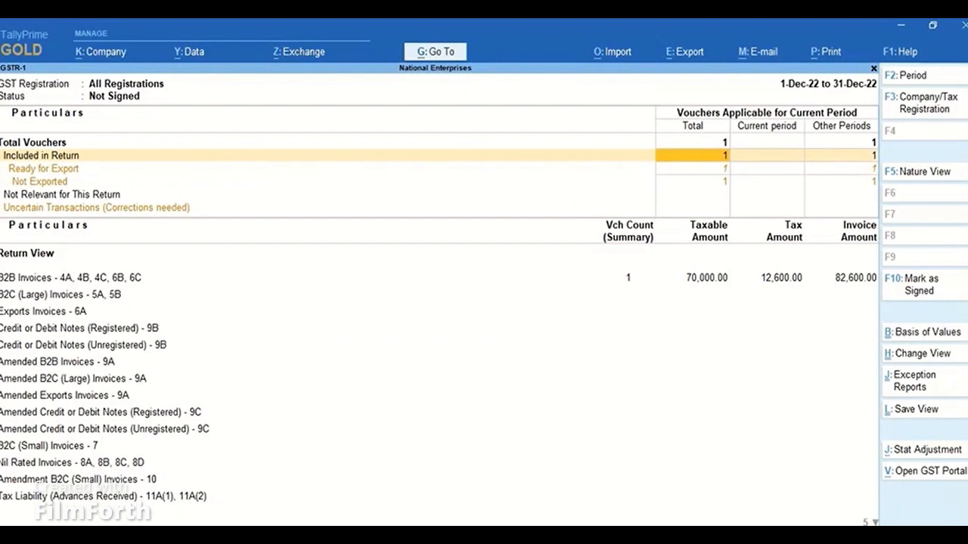
{"action": "key", "text": "Down"}
{"action": "key", "text": "Down"}
{"action": "key", "text": "Down"}
{"action": "key", "text": "Down"}
{"action": "key", "text": "Down"}
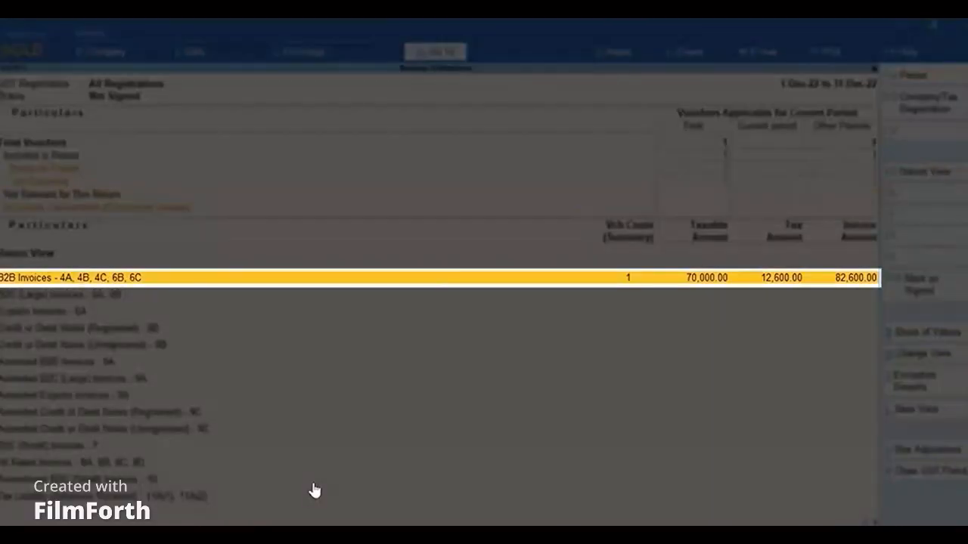
Open the December B2B Invoices details.
{"action": "key", "text": "Return"}
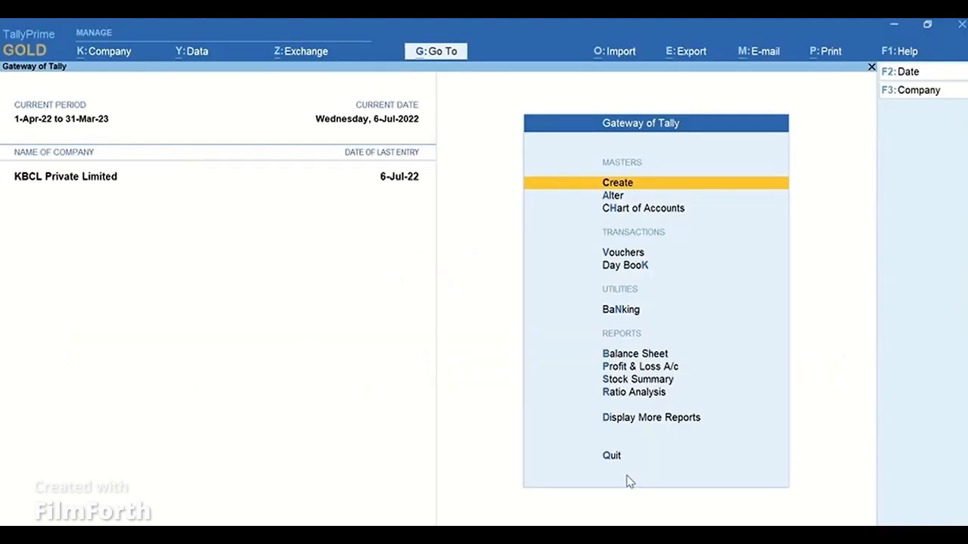
Open the ledger Ace Technomark Private Limited for alteration and add its Mailing Details (History) under More Details.
{"action": "key", "text": "a"}
{"action": "key", "text": "Down"}
{"action": "key", "text": "Return"}
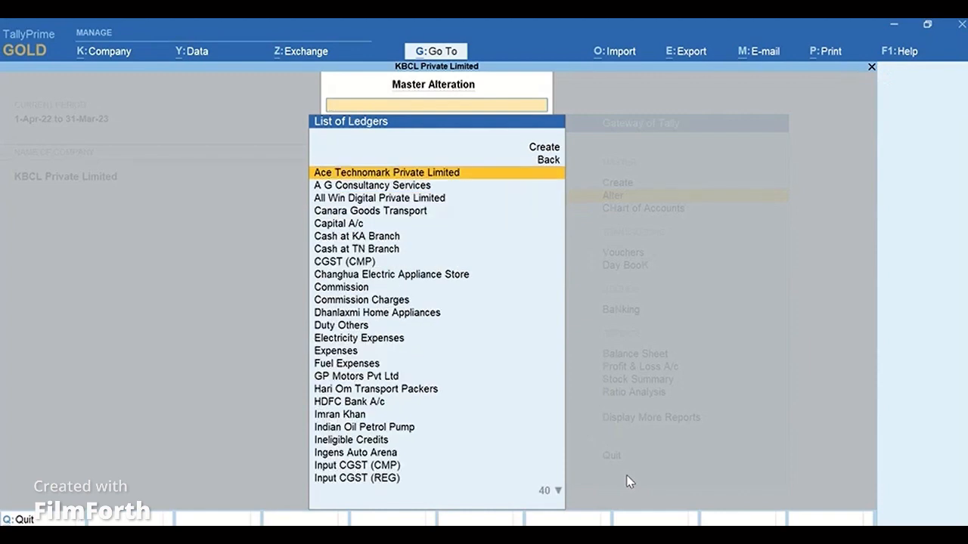
{"action": "key", "text": "Return"}
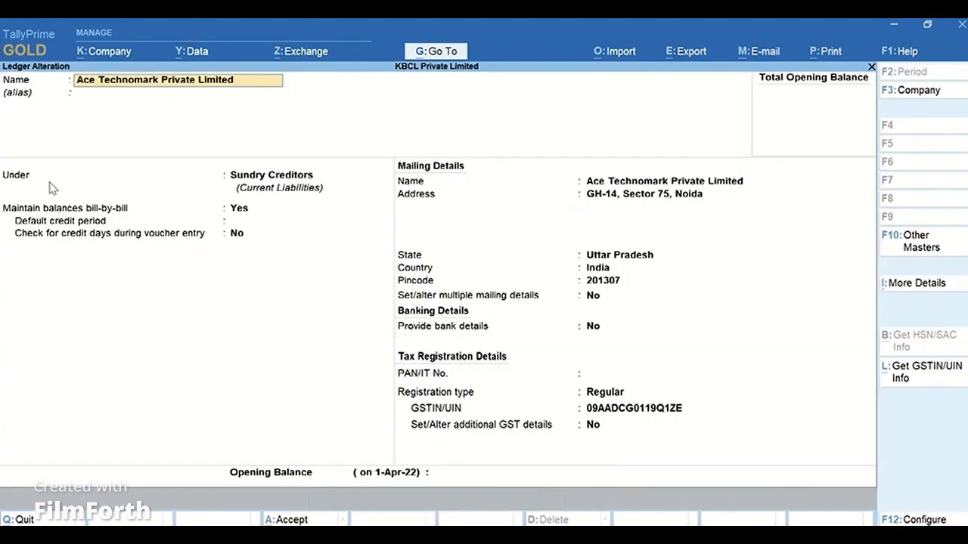
{"action": "left_click", "coordinate": [918, 287]}
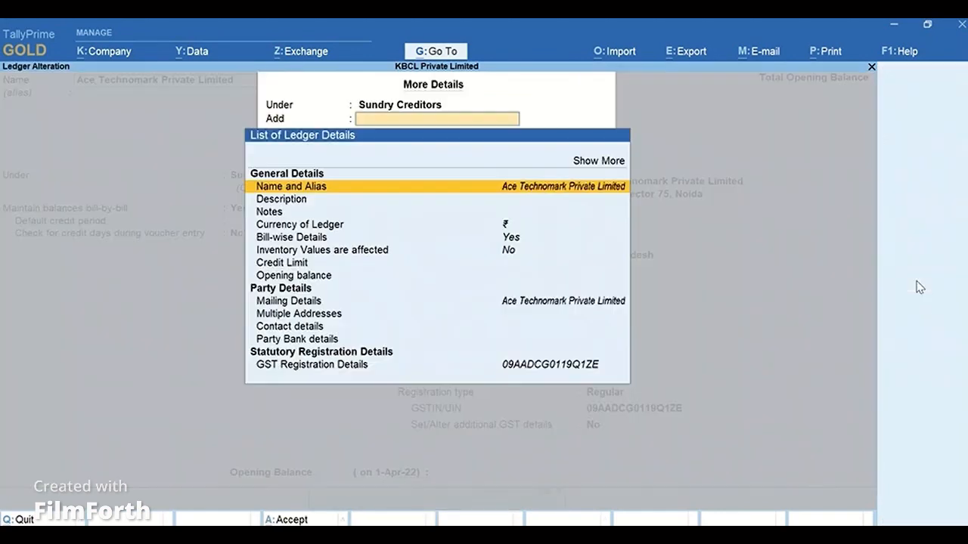
{"action": "type", "text": "H"}
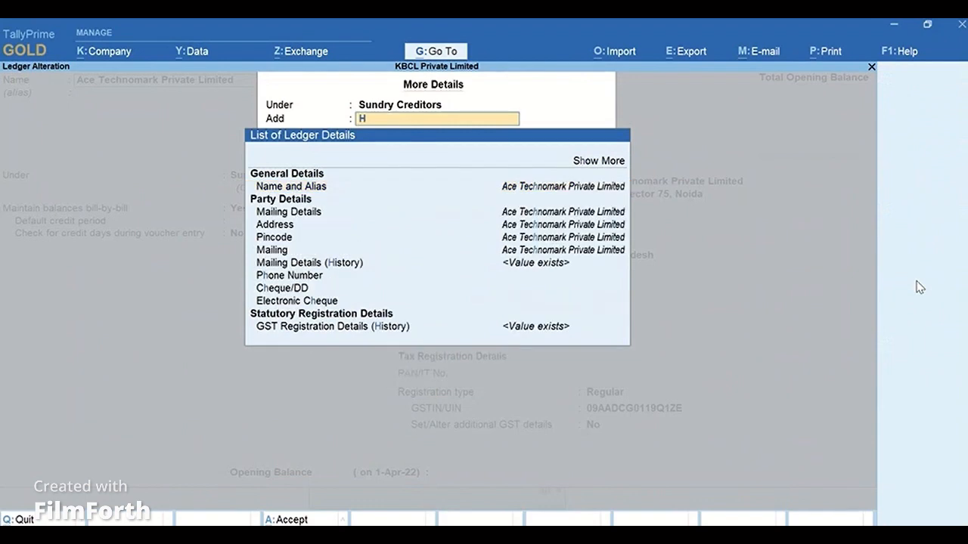
{"action": "type", "text": "is"}
{"action": "key", "text": "Return"}
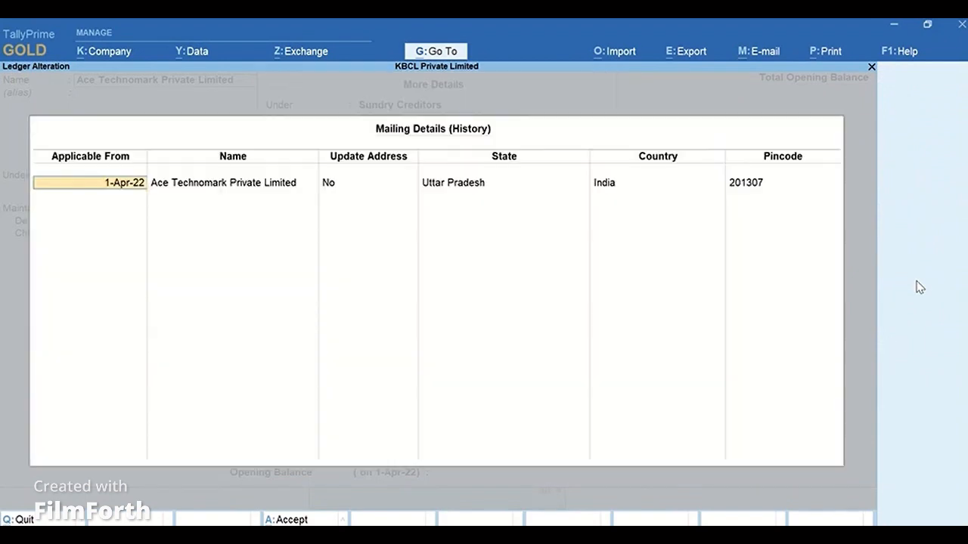
Add a mailing history row applicable from 1-Nov-22 with updated address Mg Road, state Uttar Pradesh and pincode 232323.
{"action": "key", "text": "Return"}
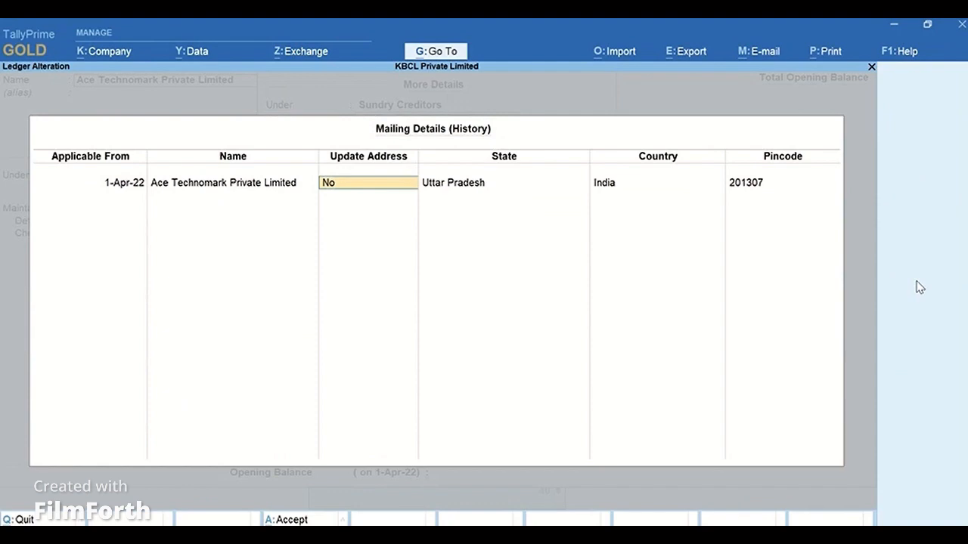
{"action": "key", "text": "Return"}
{"action": "key", "text": "Return"}
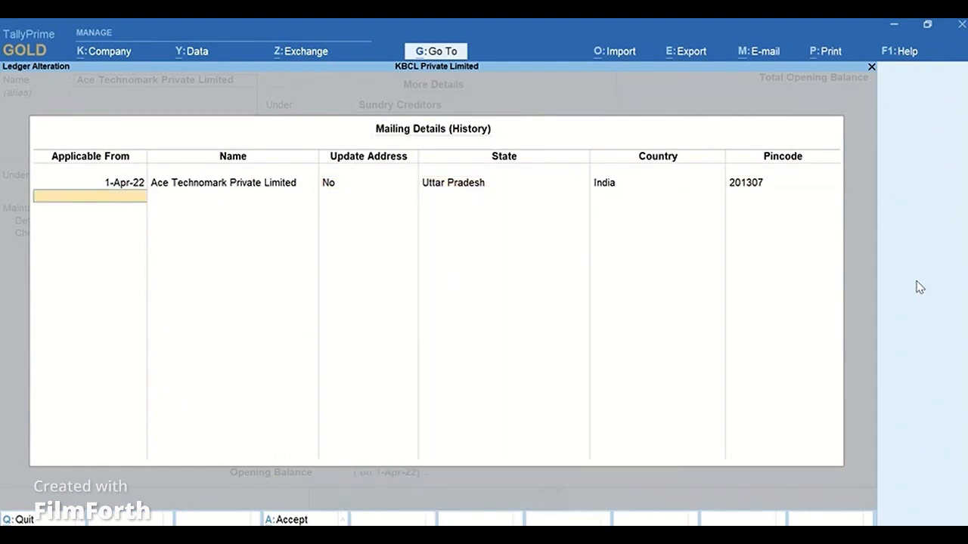
{"action": "type", "text": "1-11"}
{"action": "key", "text": "Return"}
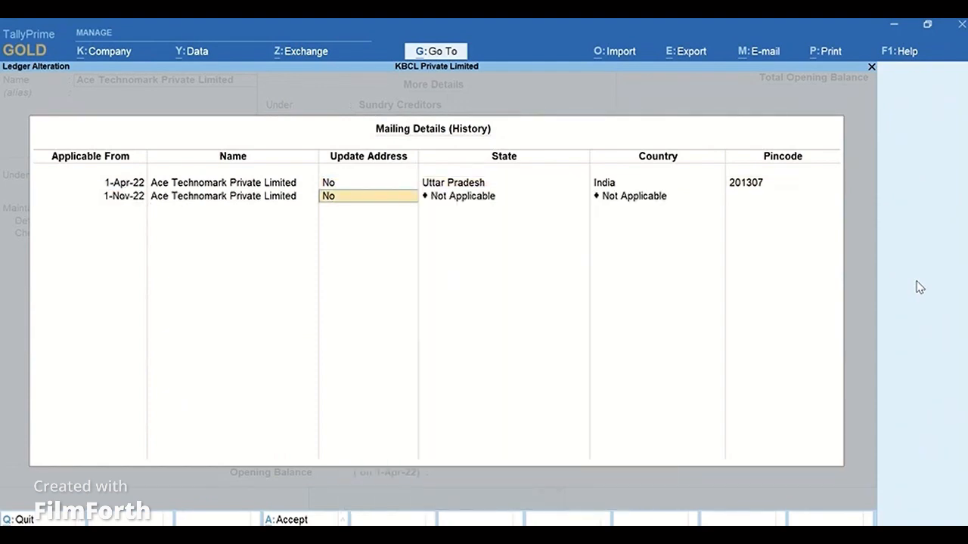
{"action": "key", "text": "y"}
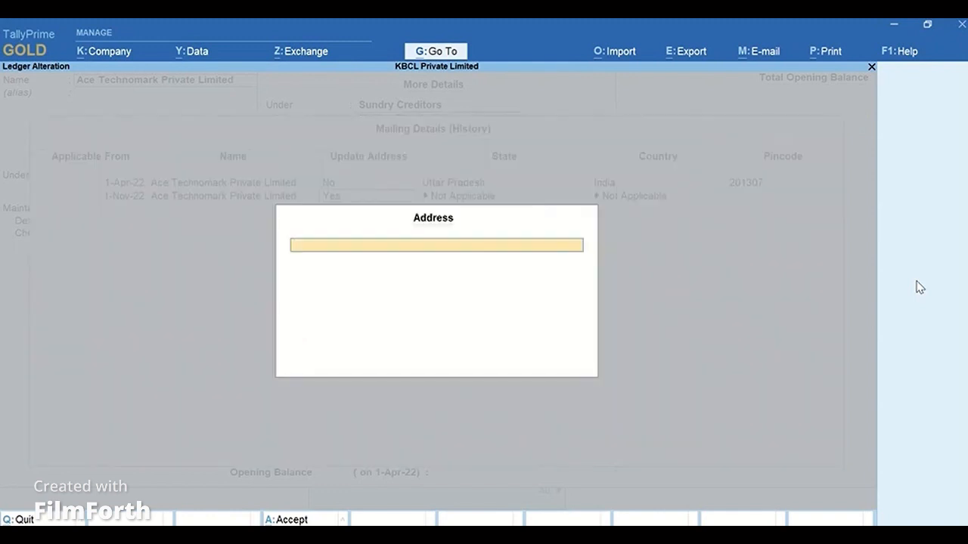
{"action": "type", "text": "Mg Road"}
{"action": "key", "text": "Return"}
{"action": "key", "text": "Return"}
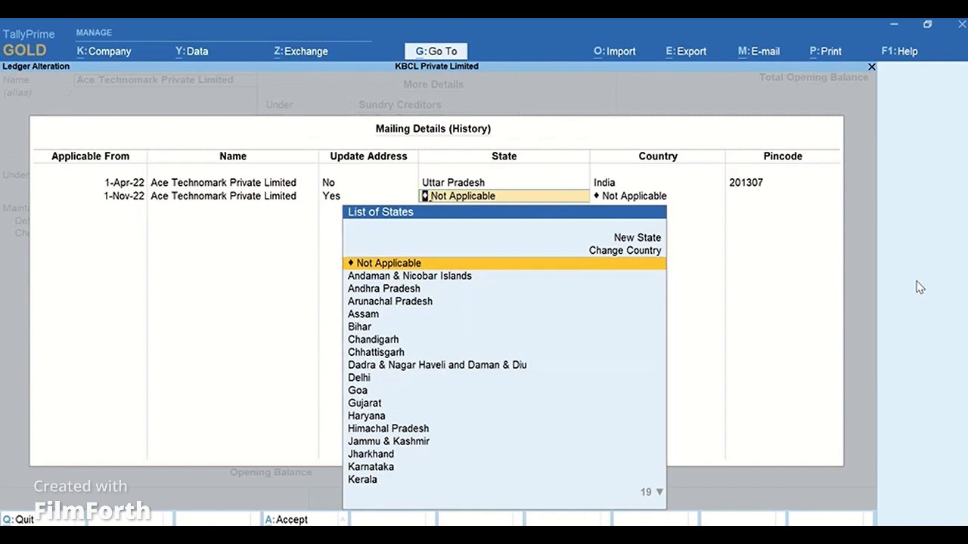
{"action": "type", "text": "Utt"}
{"action": "key", "text": "Down"}
{"action": "key", "text": "Down"}
{"action": "key", "text": "Return"}
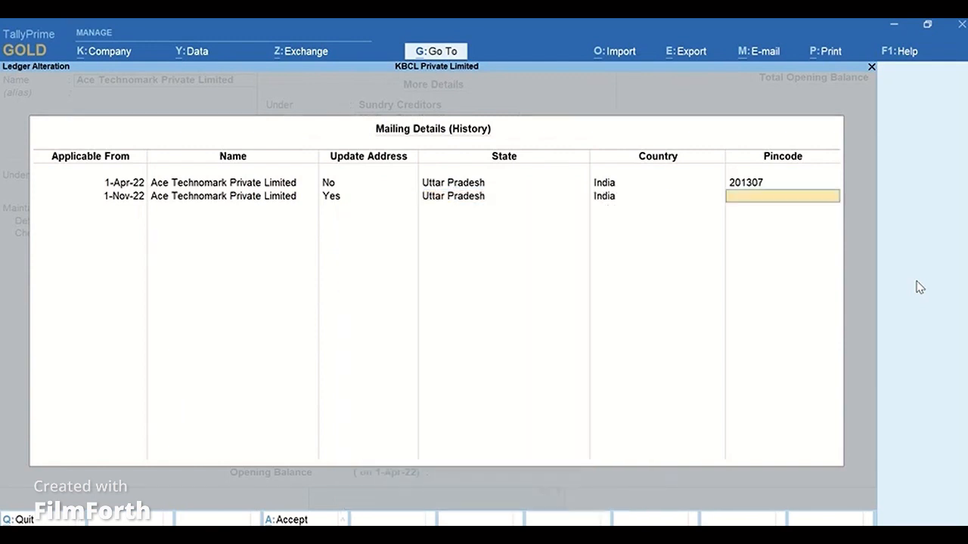
{"action": "type", "text": "232323"}
Quit the mailing history and the ledger alteration without accepting, returning to the Gateway of Tally.
{"action": "key", "text": "Escape"}
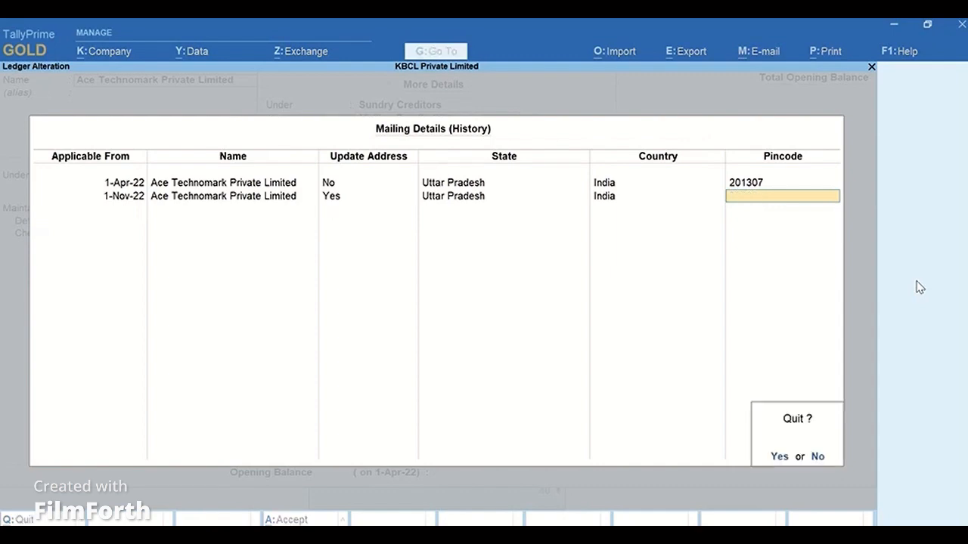
{"action": "key", "text": "y"}
{"action": "key", "text": "Escape"}
{"action": "key", "text": "Escape"}
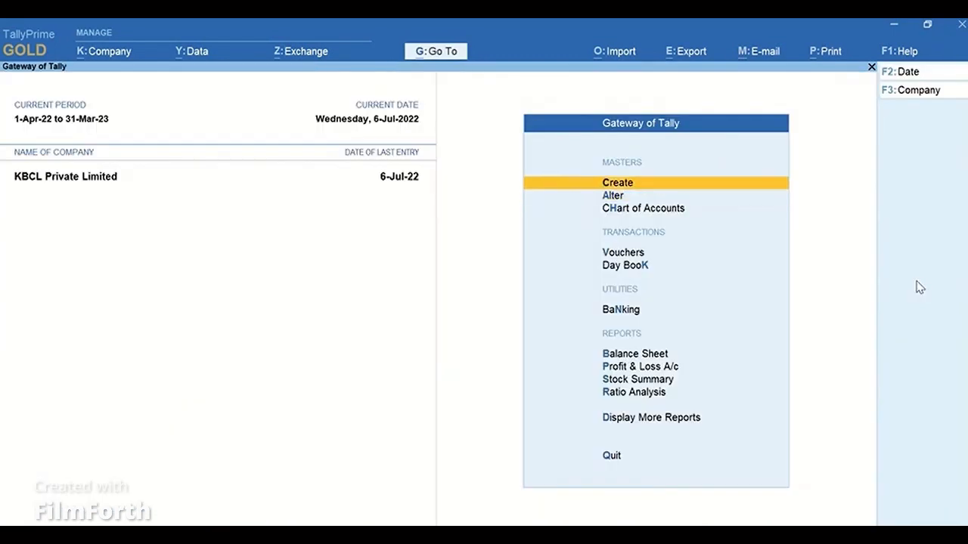